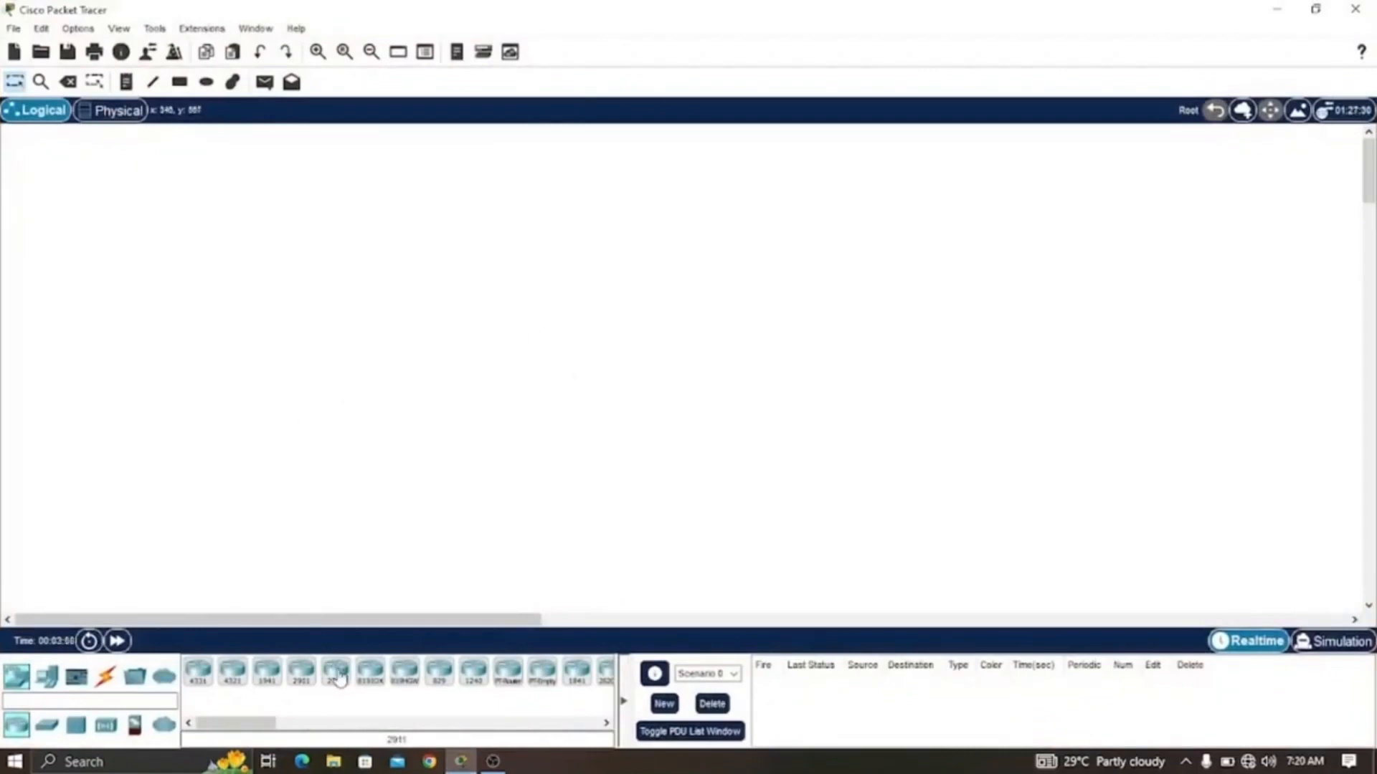
# - Place a 2911 router and a 2960-24TT switch on the logical workspace
pyautogui.moveTo(335, 676); pyautogui.dragTo(703, 340)
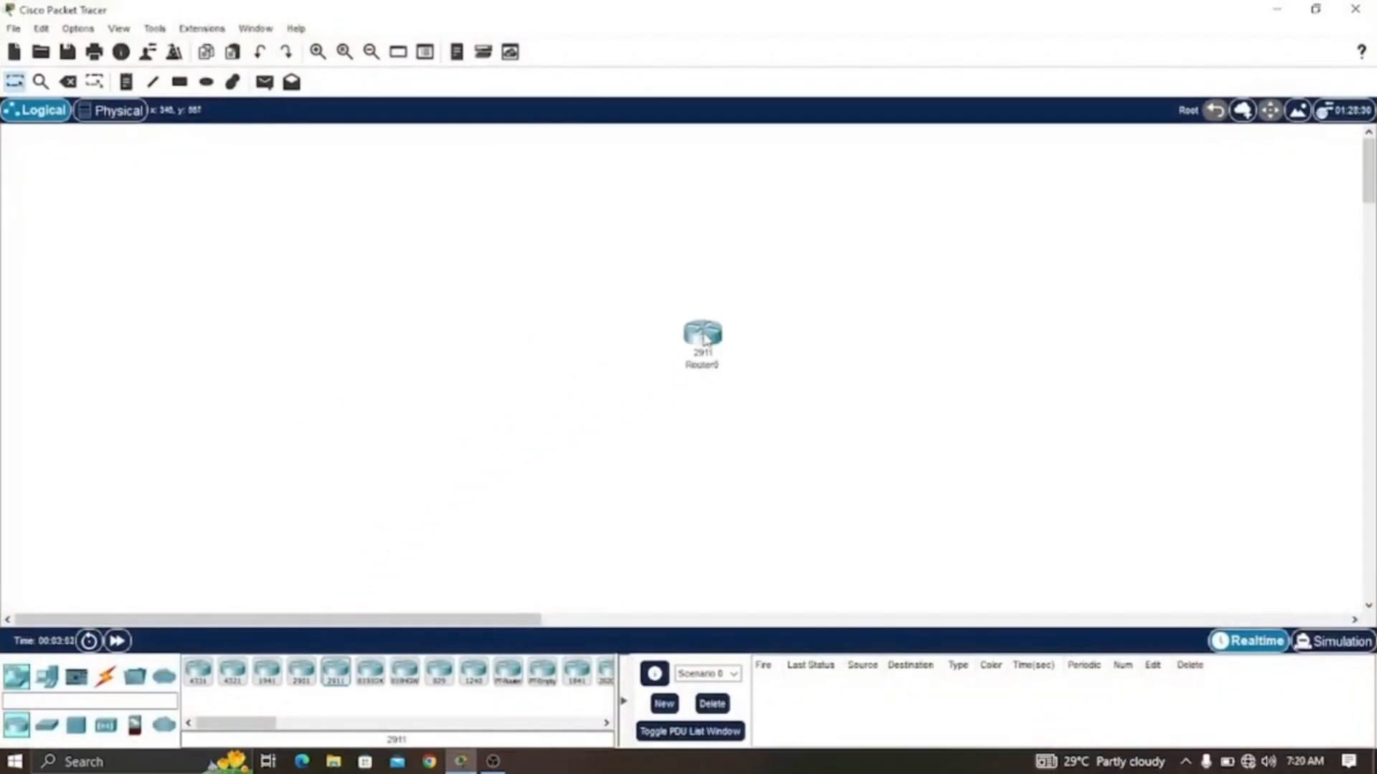
pyautogui.click(45, 727)
pyautogui.moveTo(200, 680); pyautogui.dragTo(387, 355)
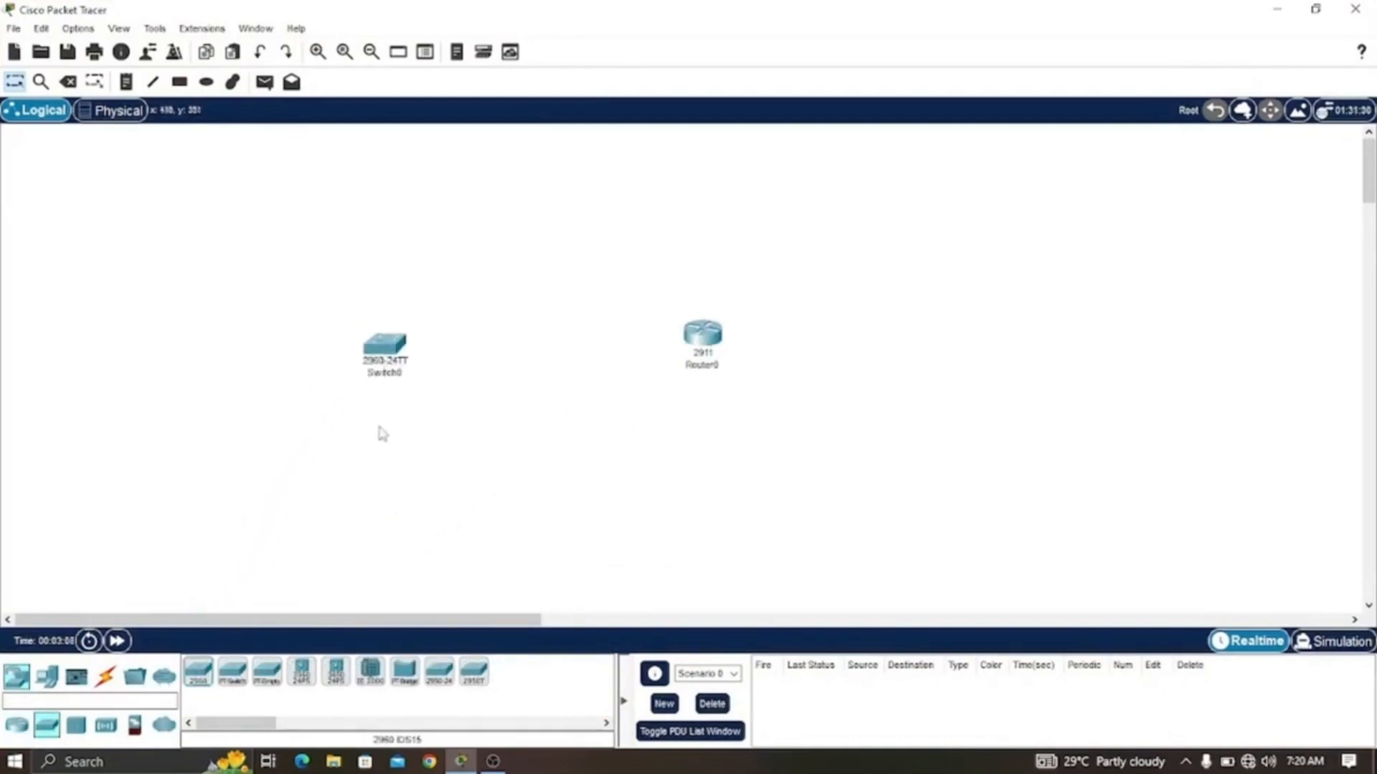
# - Add two generic PCs to the workspace, one above and one below the switch's left side
pyautogui.click(43, 677)
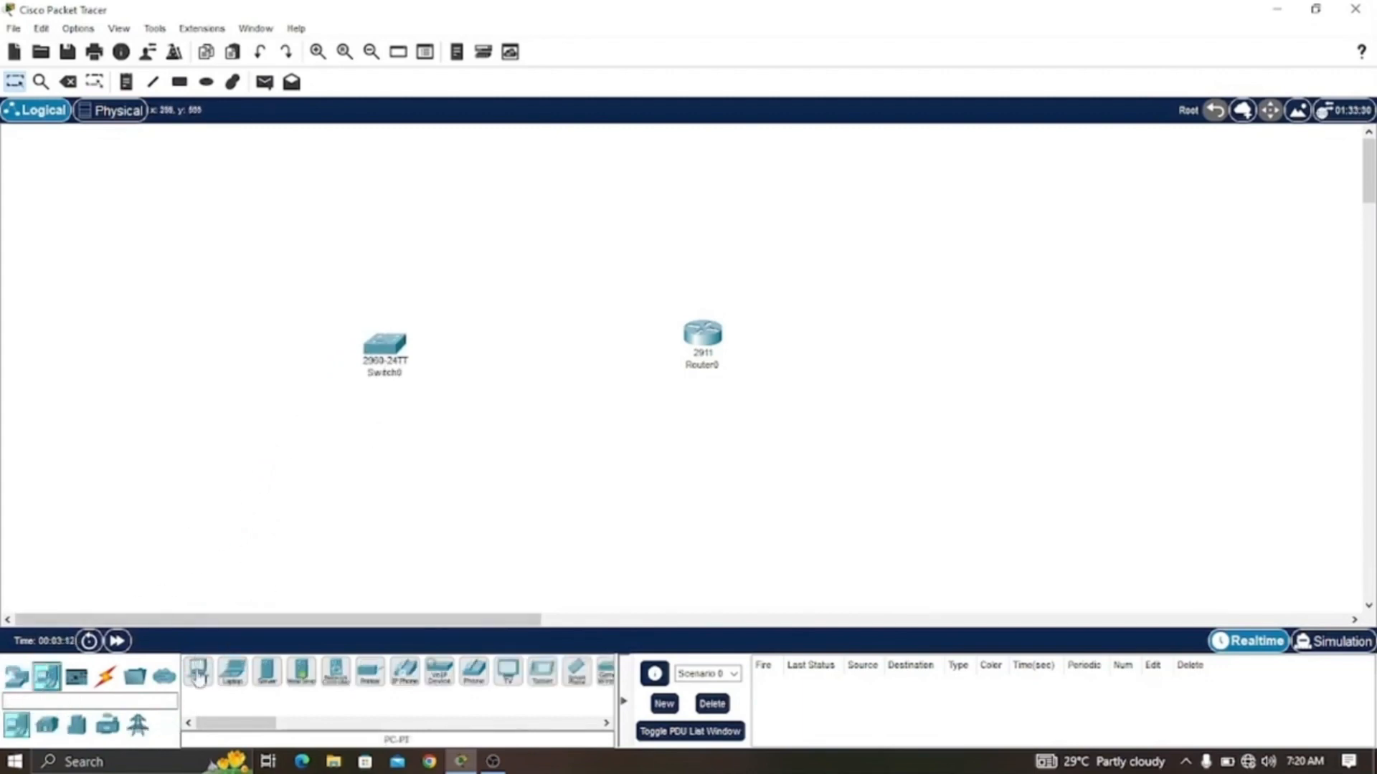
pyautogui.moveTo(199, 679); pyautogui.dragTo(150, 235)
pyautogui.click(138, 471)
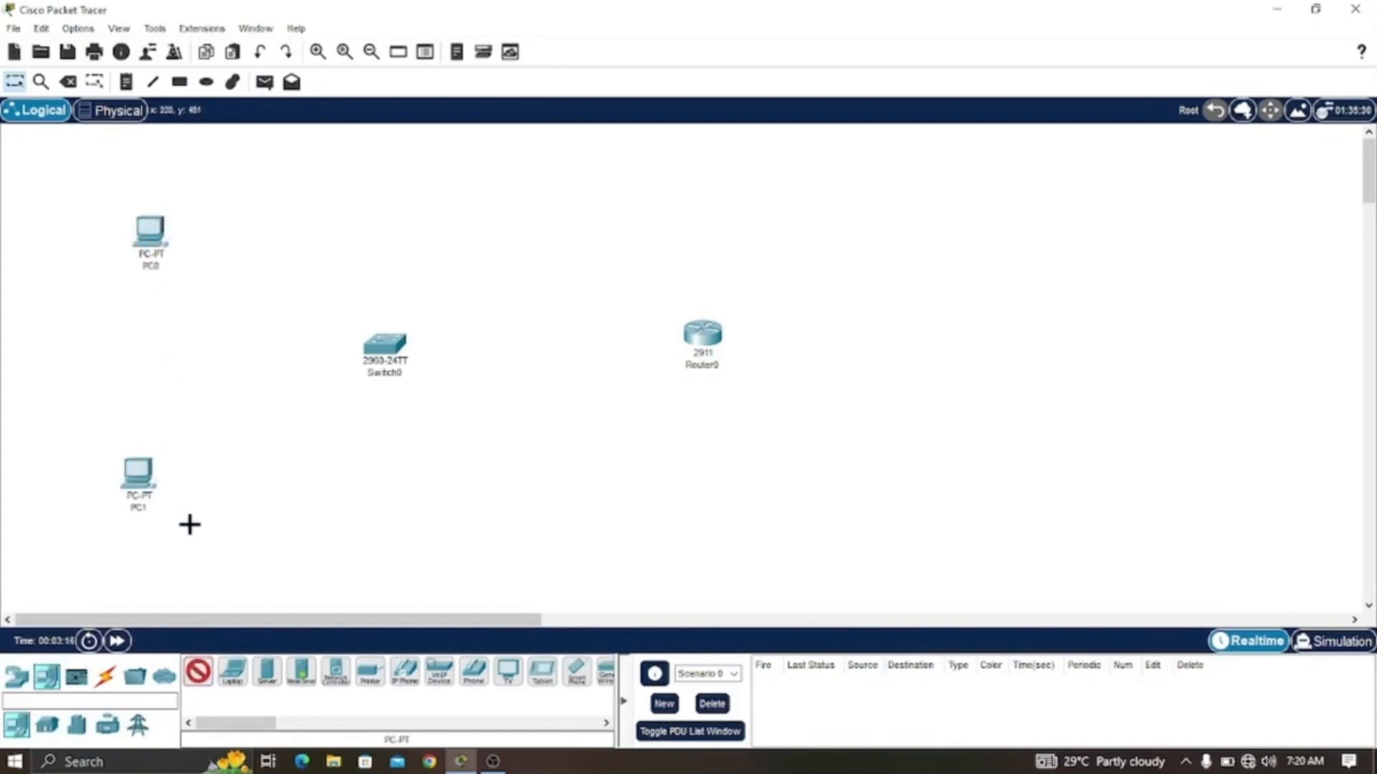
pyautogui.click(190, 672)
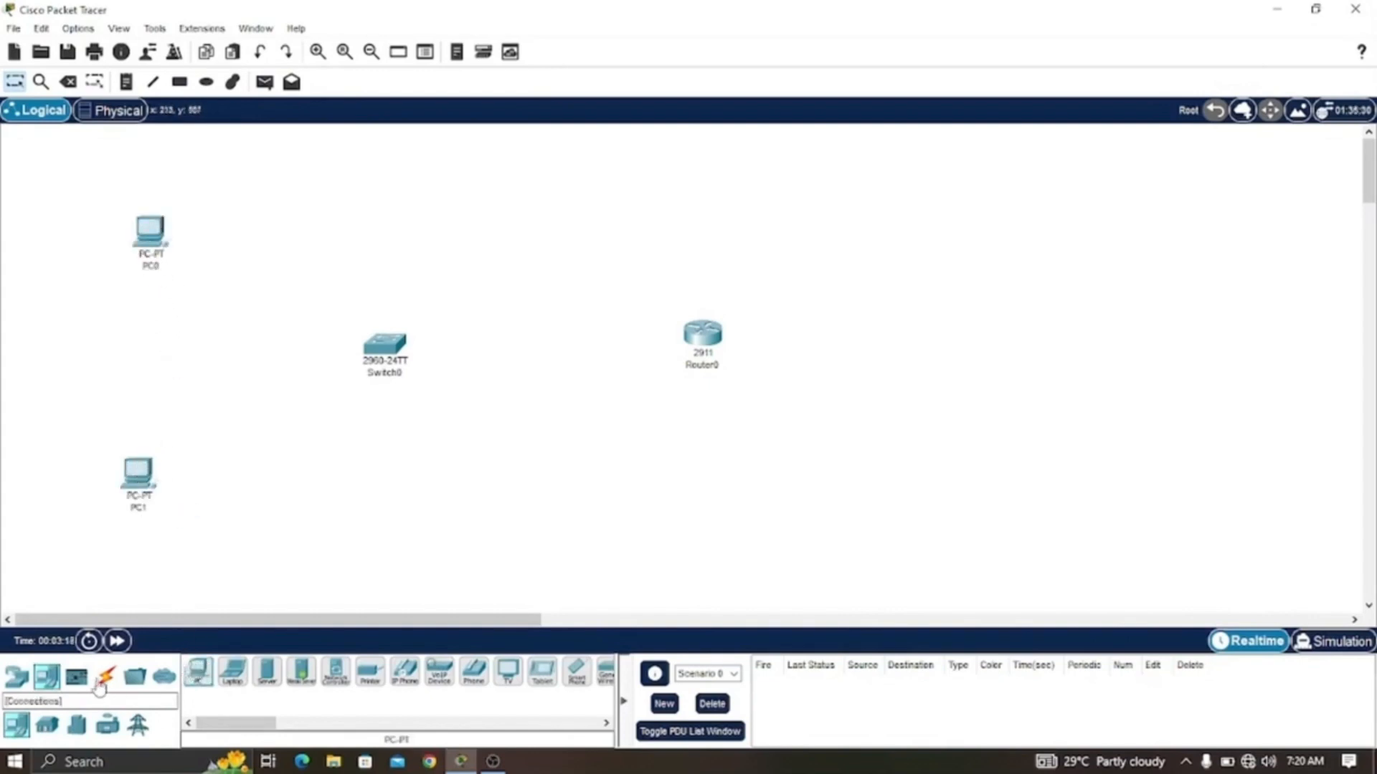
# - Connect PC0's FastEthernet0 to the switch's FastEthernet0/1 with a copper straight-through cable
pyautogui.click(107, 678)
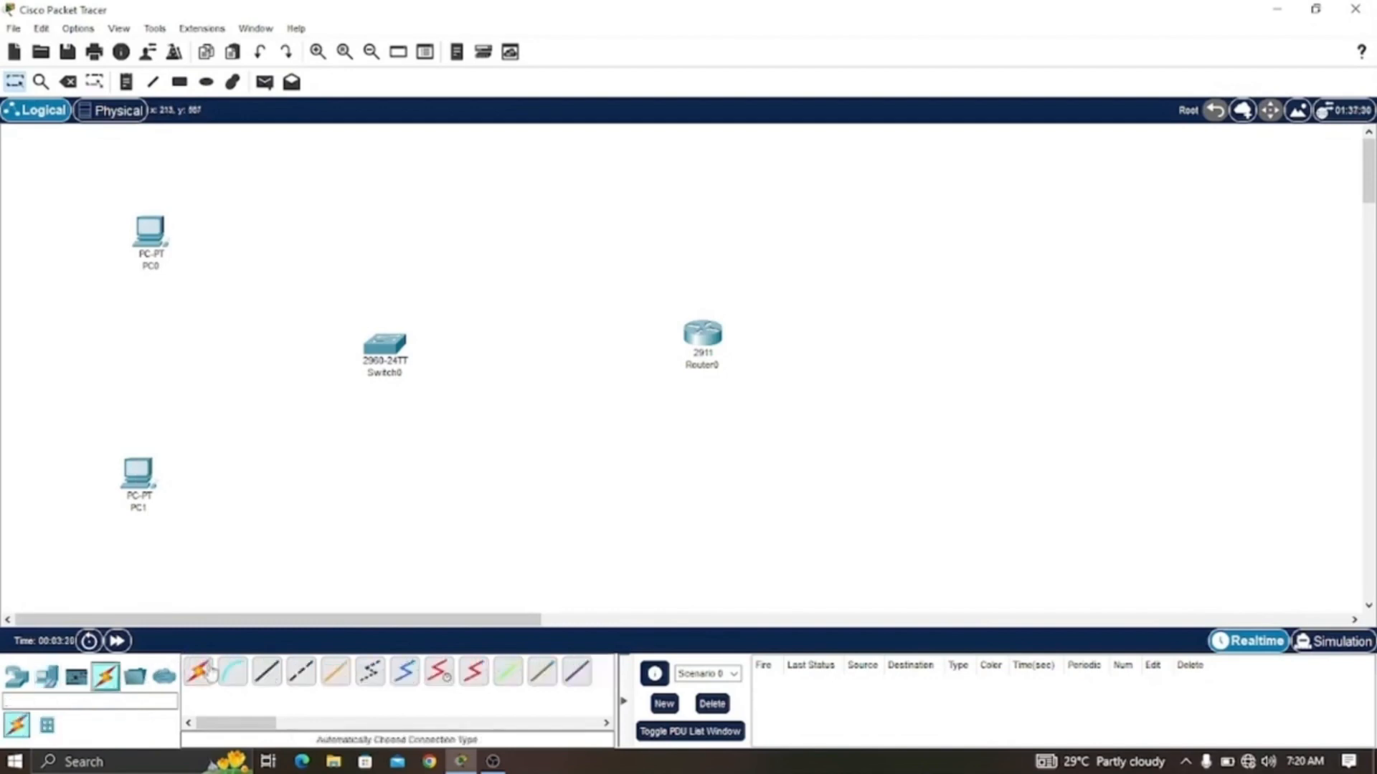
pyautogui.click(268, 676)
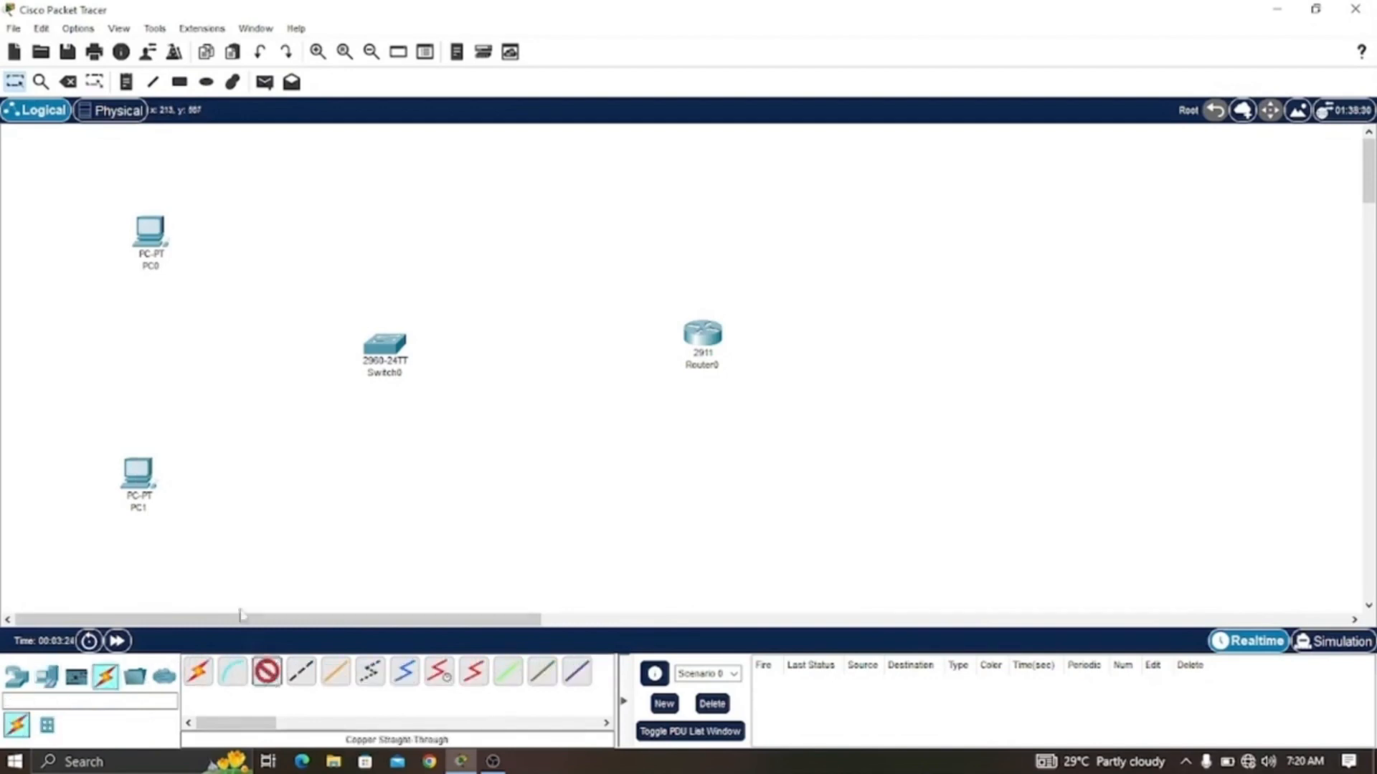
pyautogui.click(158, 238)
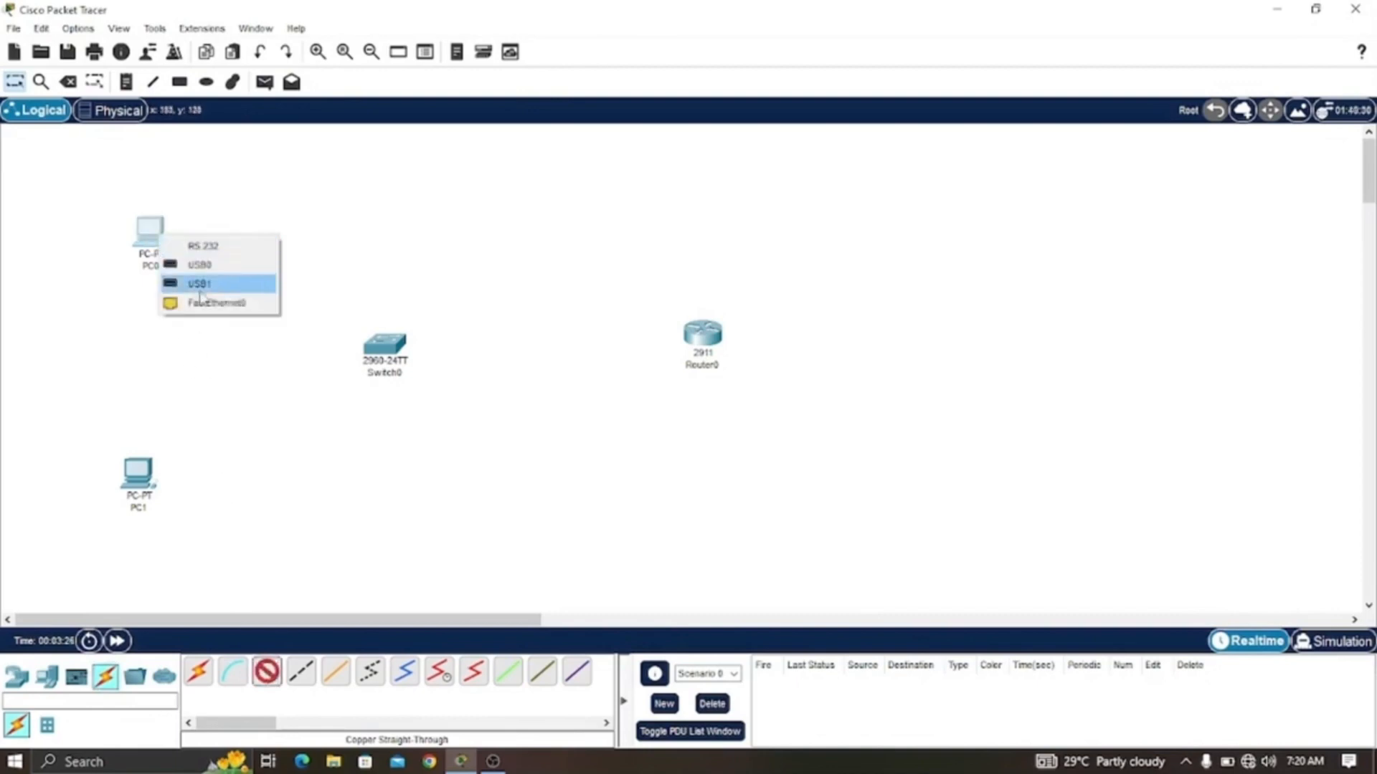
pyautogui.click(206, 303)
pyautogui.click(380, 343)
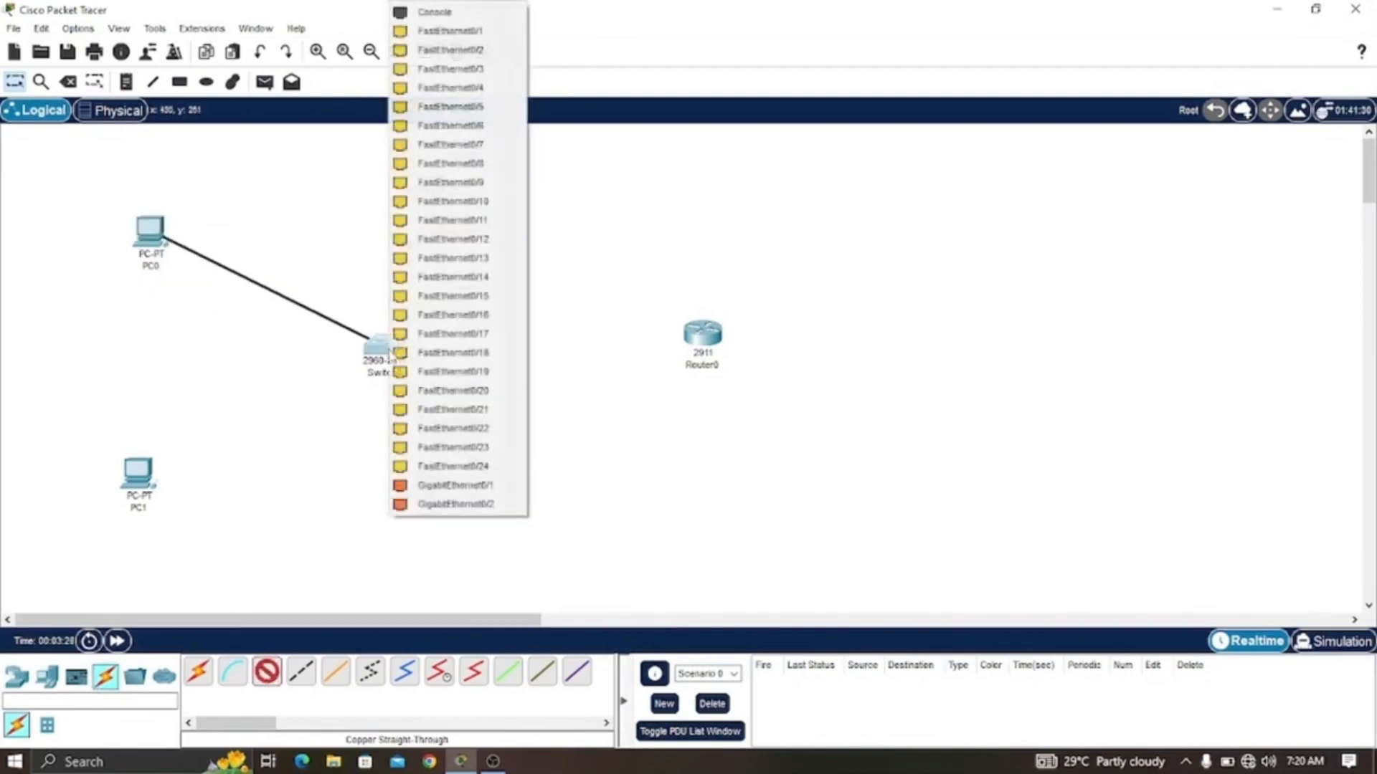
pyautogui.click(452, 31)
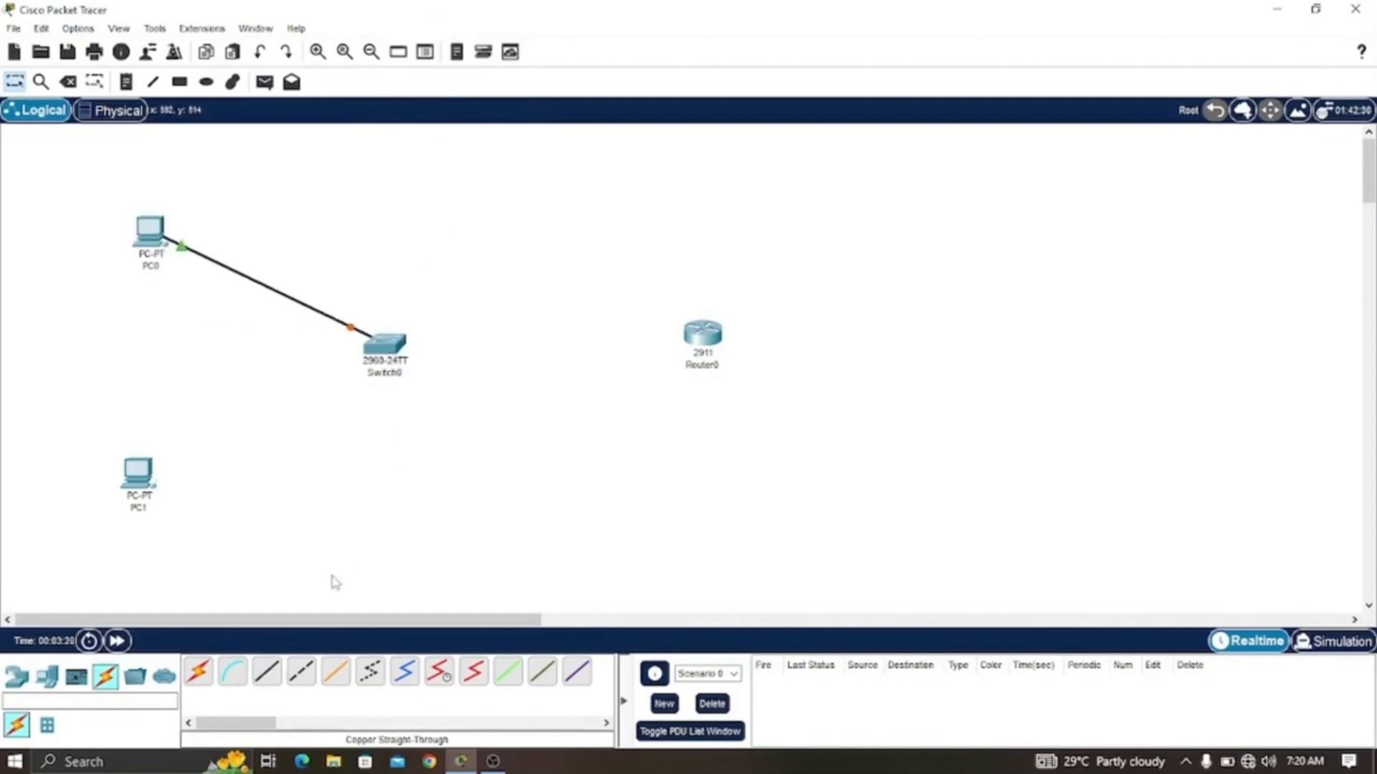
# - Connect PC1's FastEthernet0 to the switch's FastEthernet0/2 with a copper straight-through cable
pyautogui.click(267, 672)
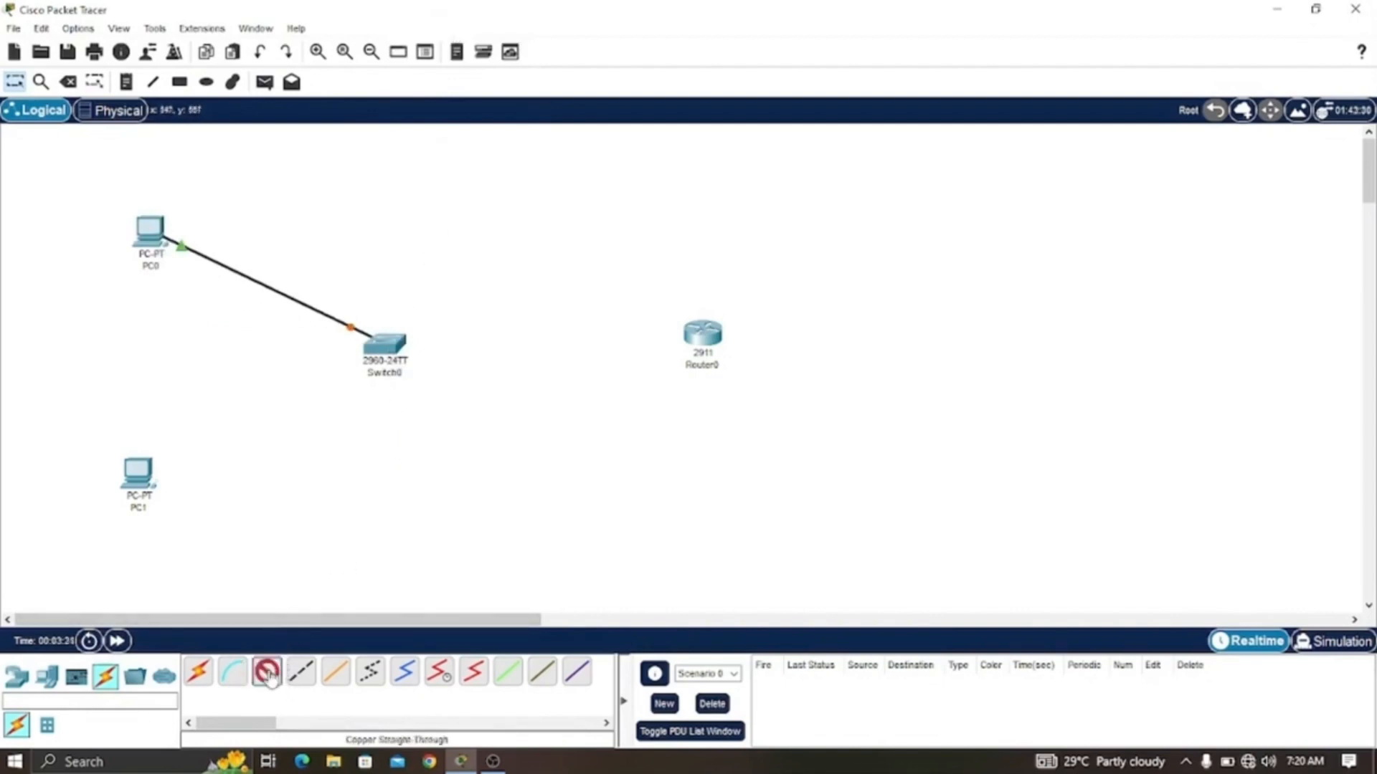
pyautogui.click(139, 471)
pyautogui.click(190, 543)
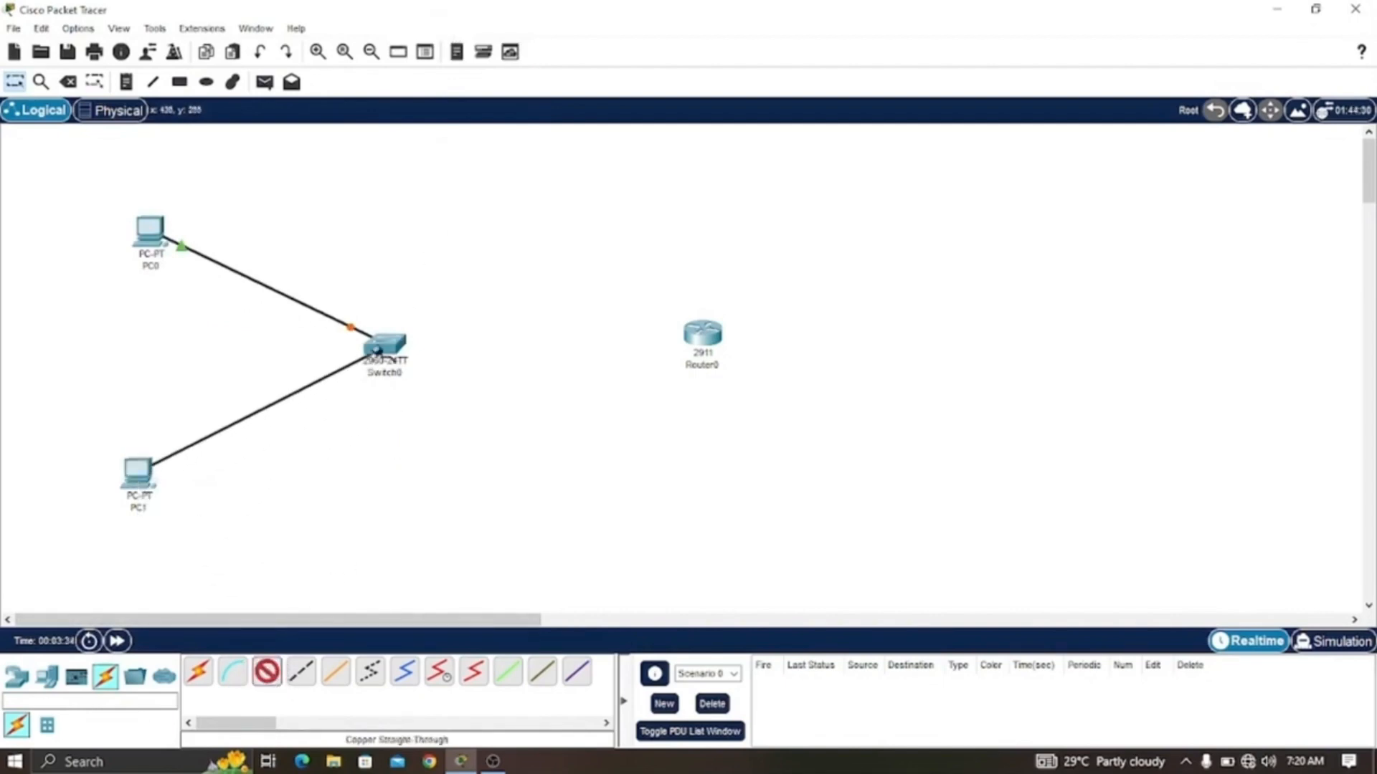
pyautogui.click(384, 346)
pyautogui.click(473, 31)
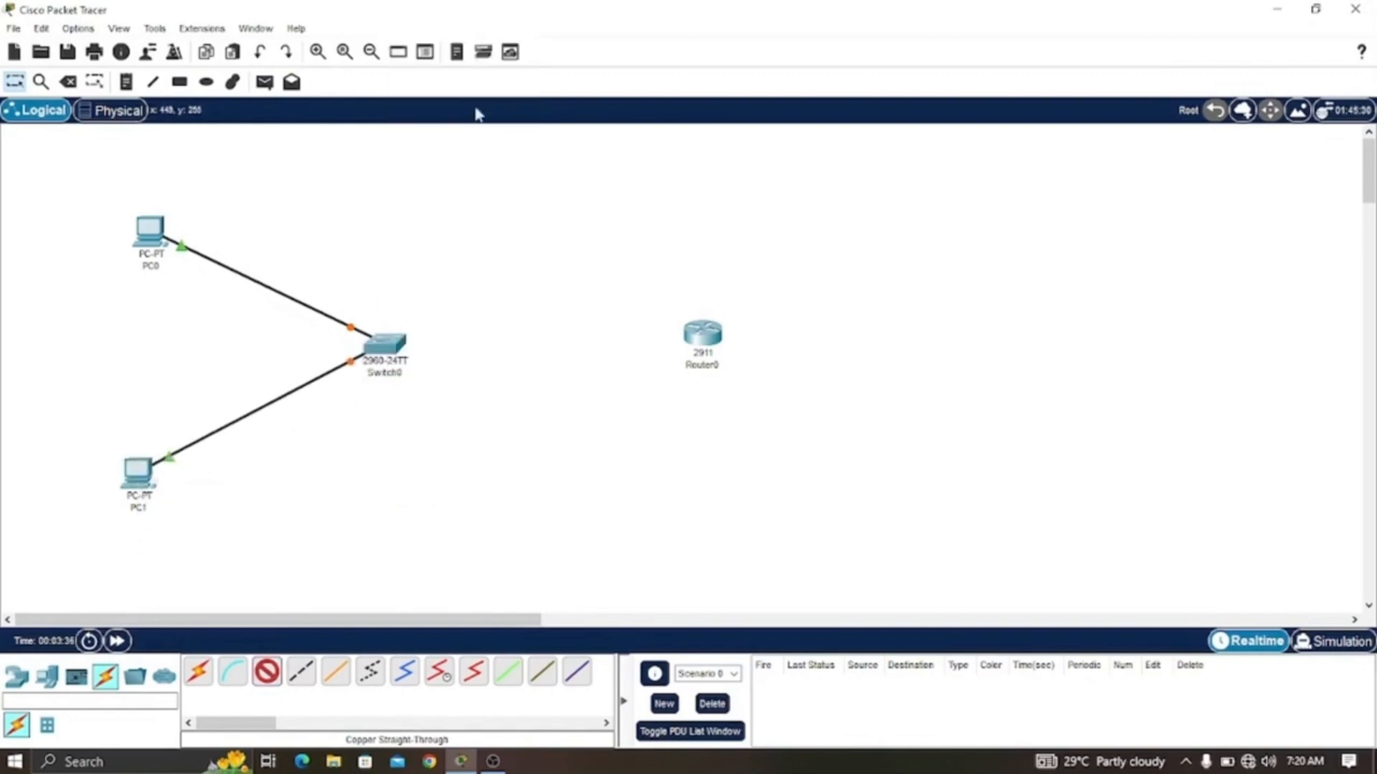
# - Cable the switch's GigabitEthernet0/1 to the router's GigabitEthernet0/0 and nudge the router level with the switch
pyautogui.click(396, 348)
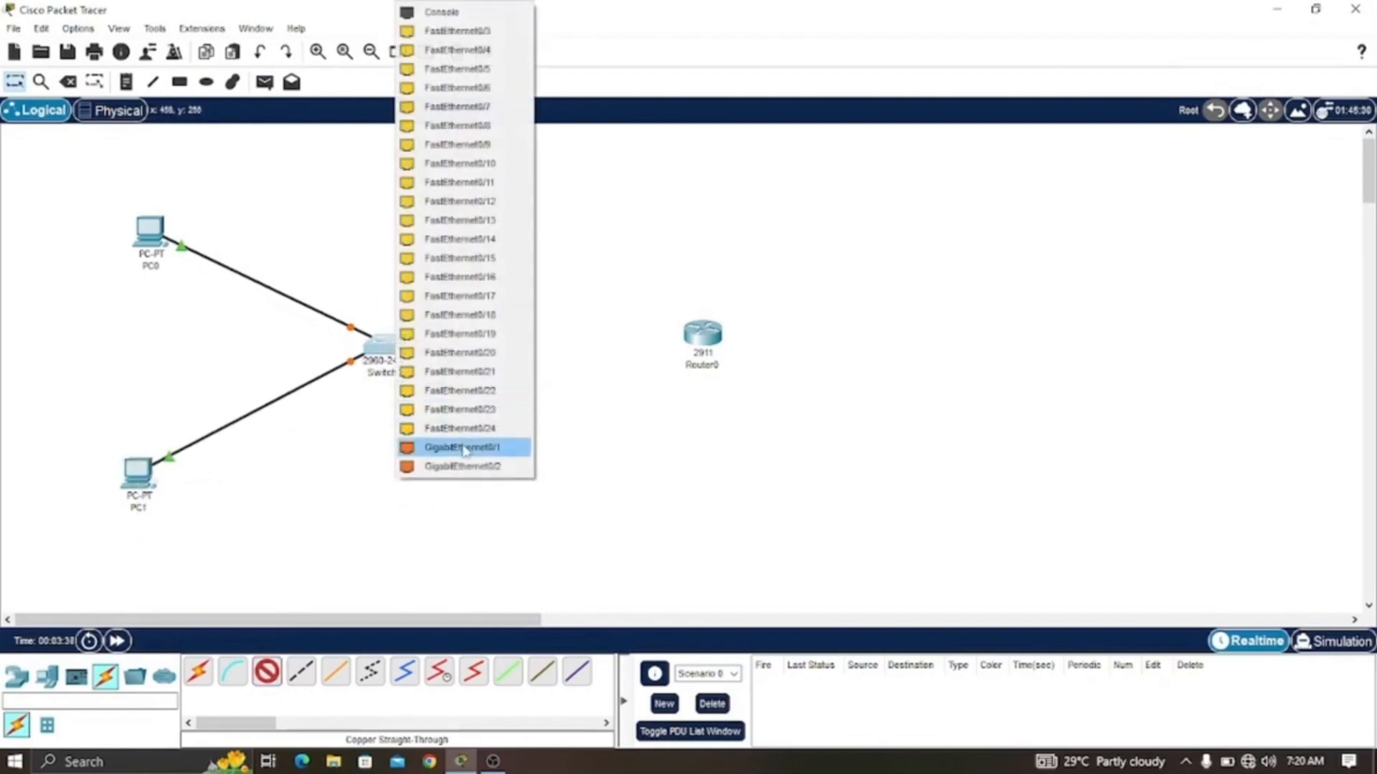
pyautogui.click(467, 446)
pyautogui.click(703, 342)
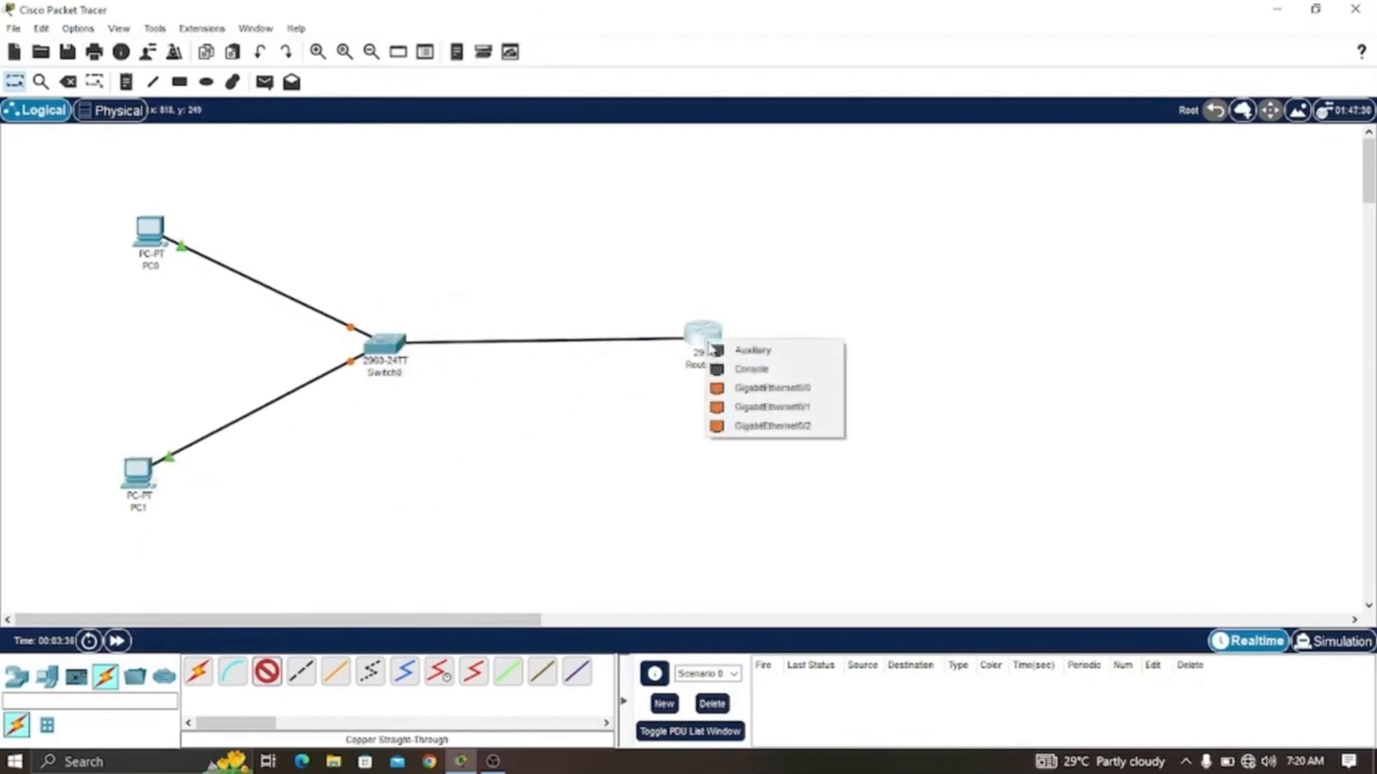
pyautogui.click(728, 387)
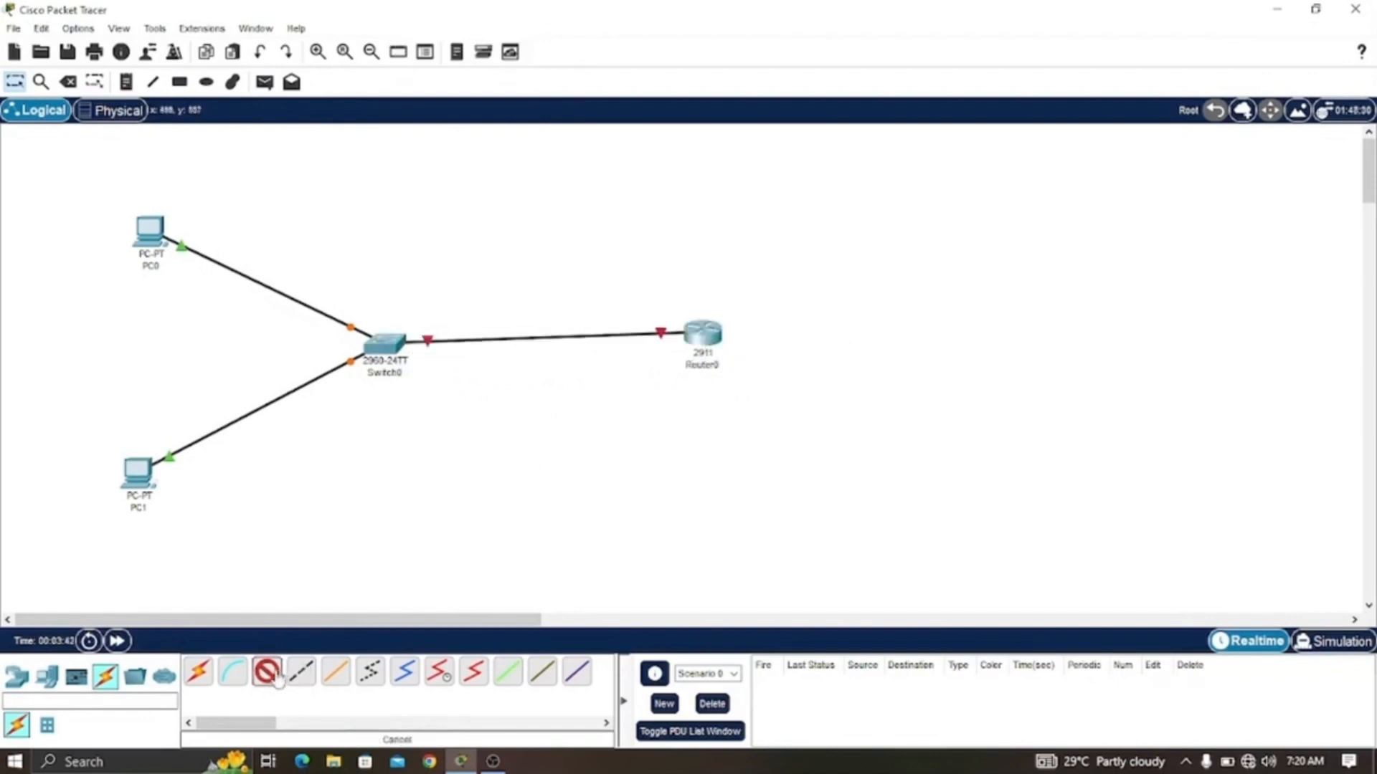
pyautogui.moveTo(692, 335); pyautogui.dragTo(694, 347)
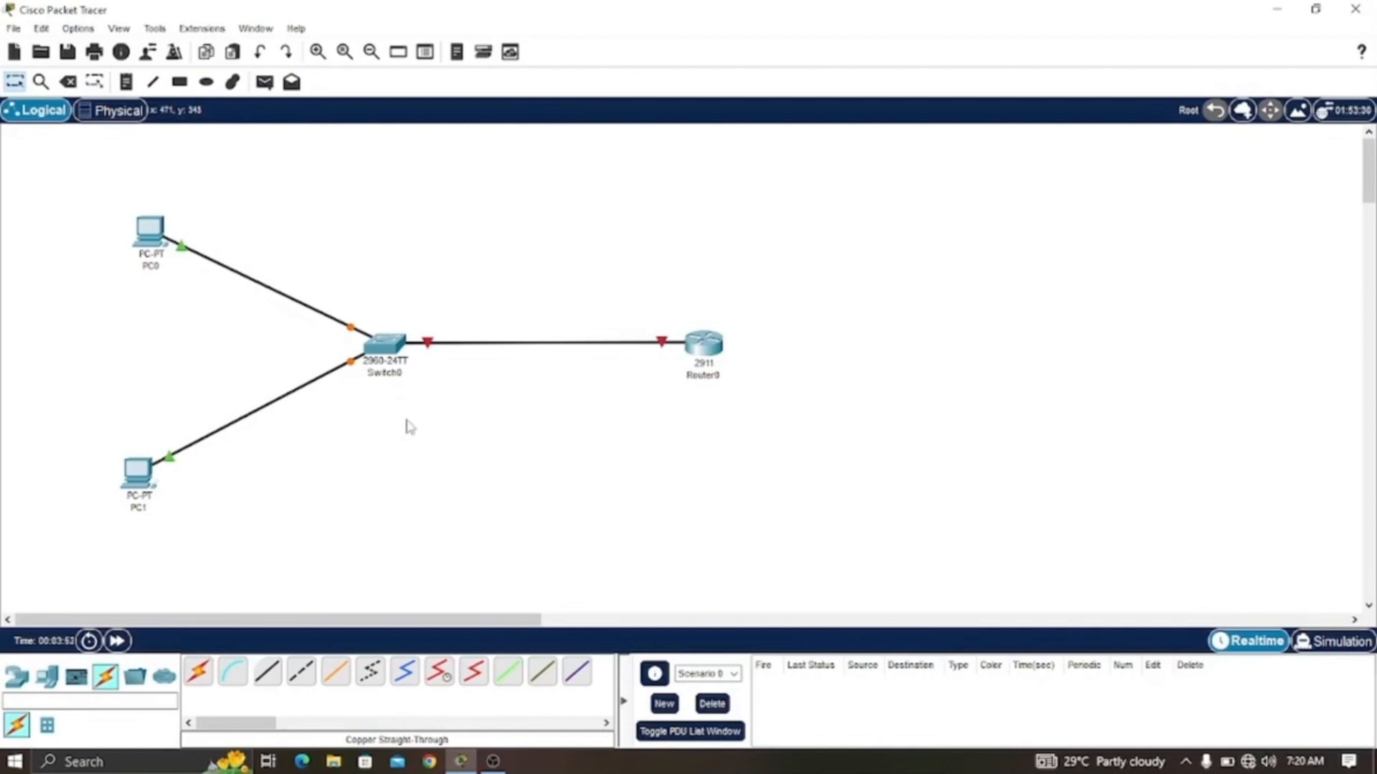
# - Open the switch's command line interface, reposition its window, and start the console session
pyautogui.moveTo(387, 348); pyautogui.dragTo(387, 349)
pyautogui.click(570, 159)
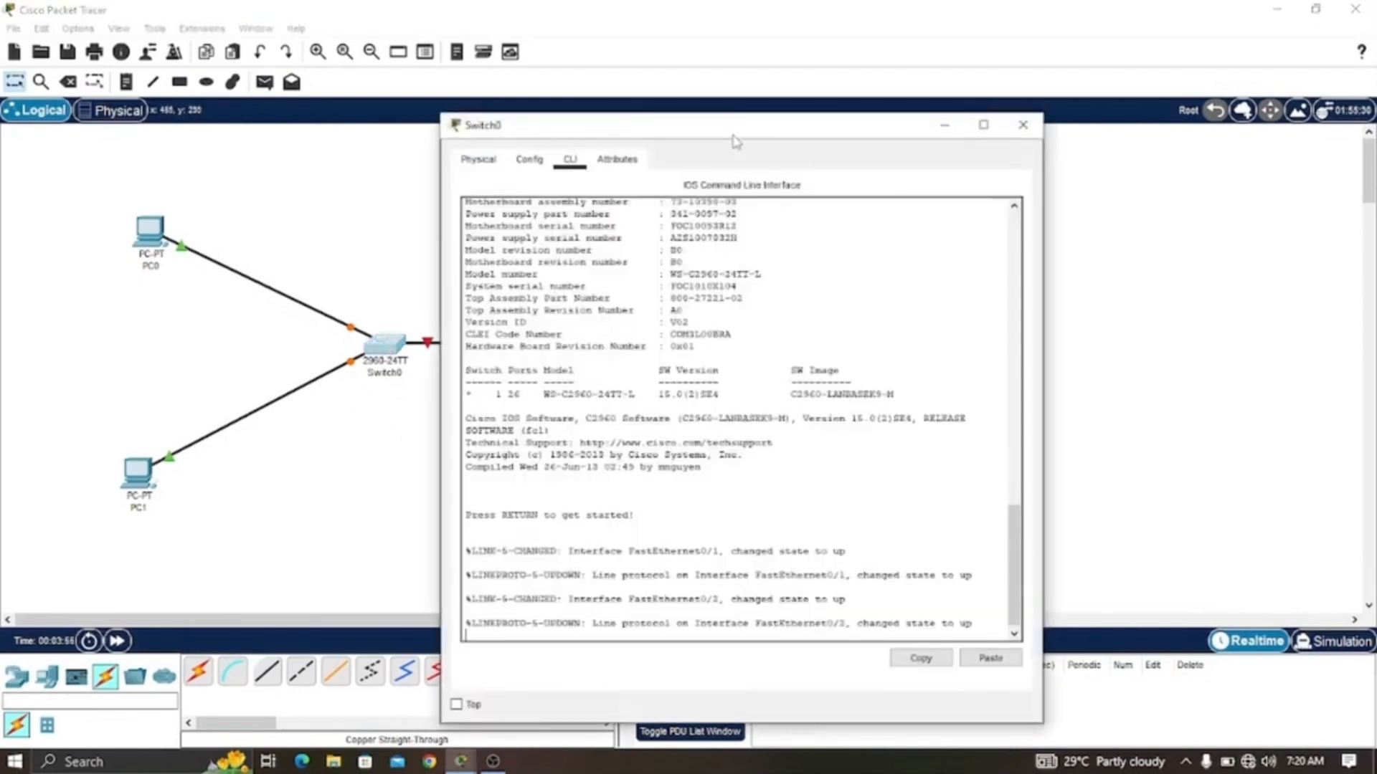
pyautogui.moveTo(735, 140); pyautogui.dragTo(934, 66)
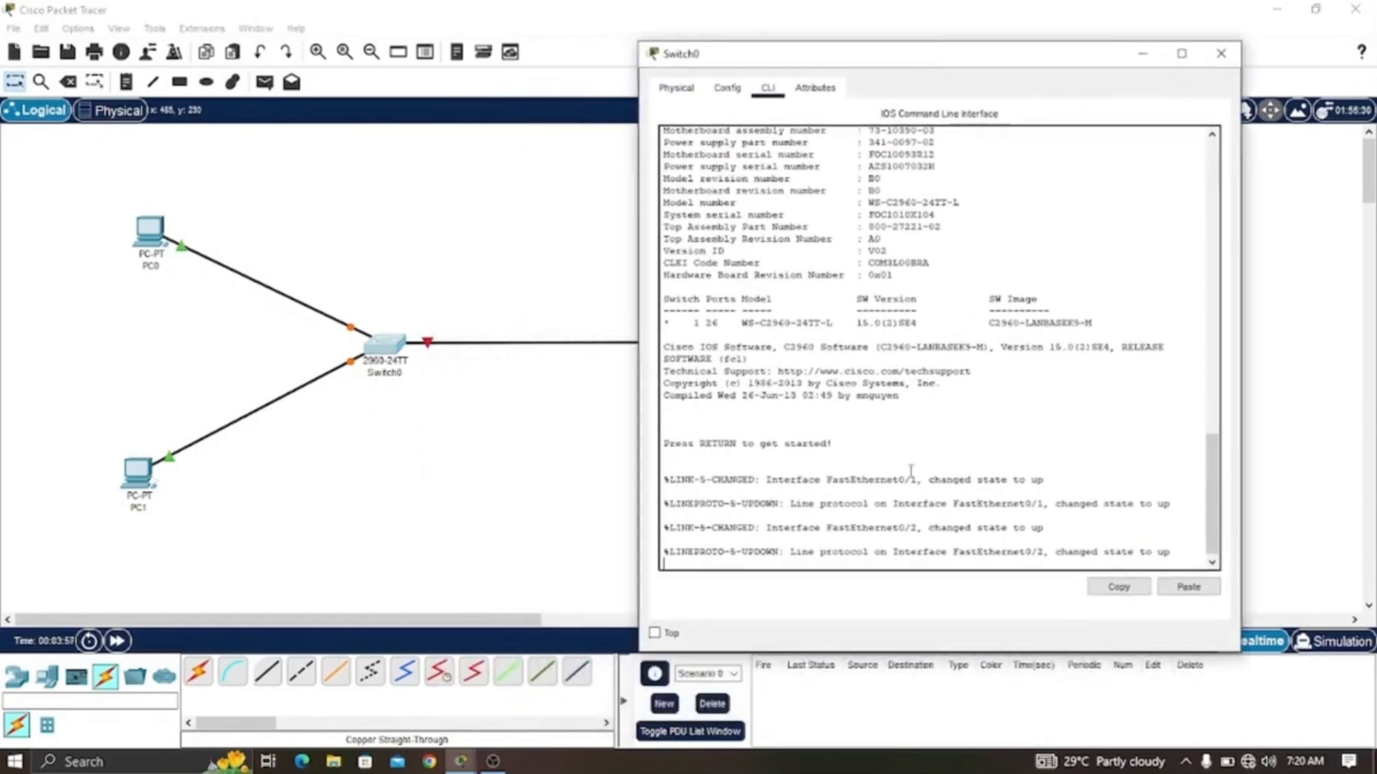
pyautogui.press('Return')
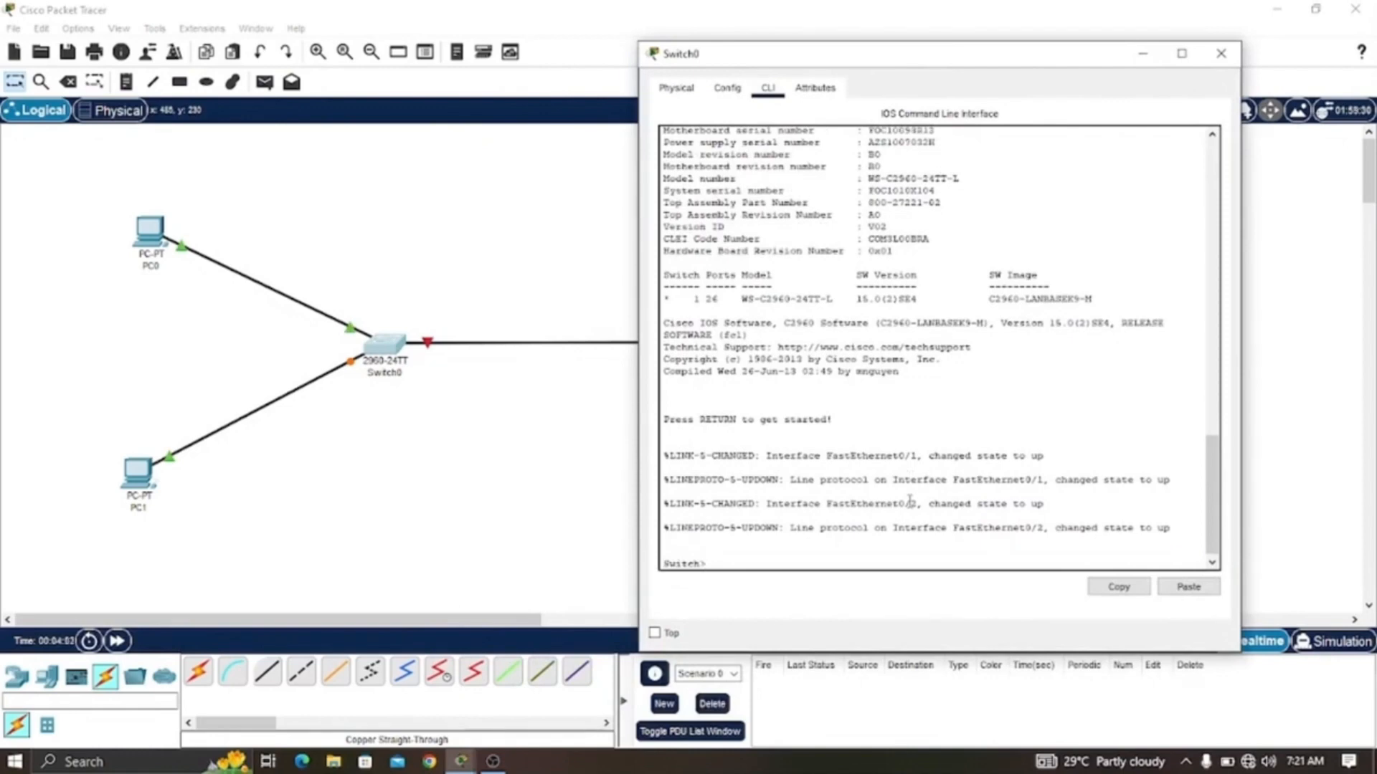
# - Enter privileged mode with enable and global configuration mode with config t on the switch
pyautogui.write('en')
pyautogui.press('Tab')
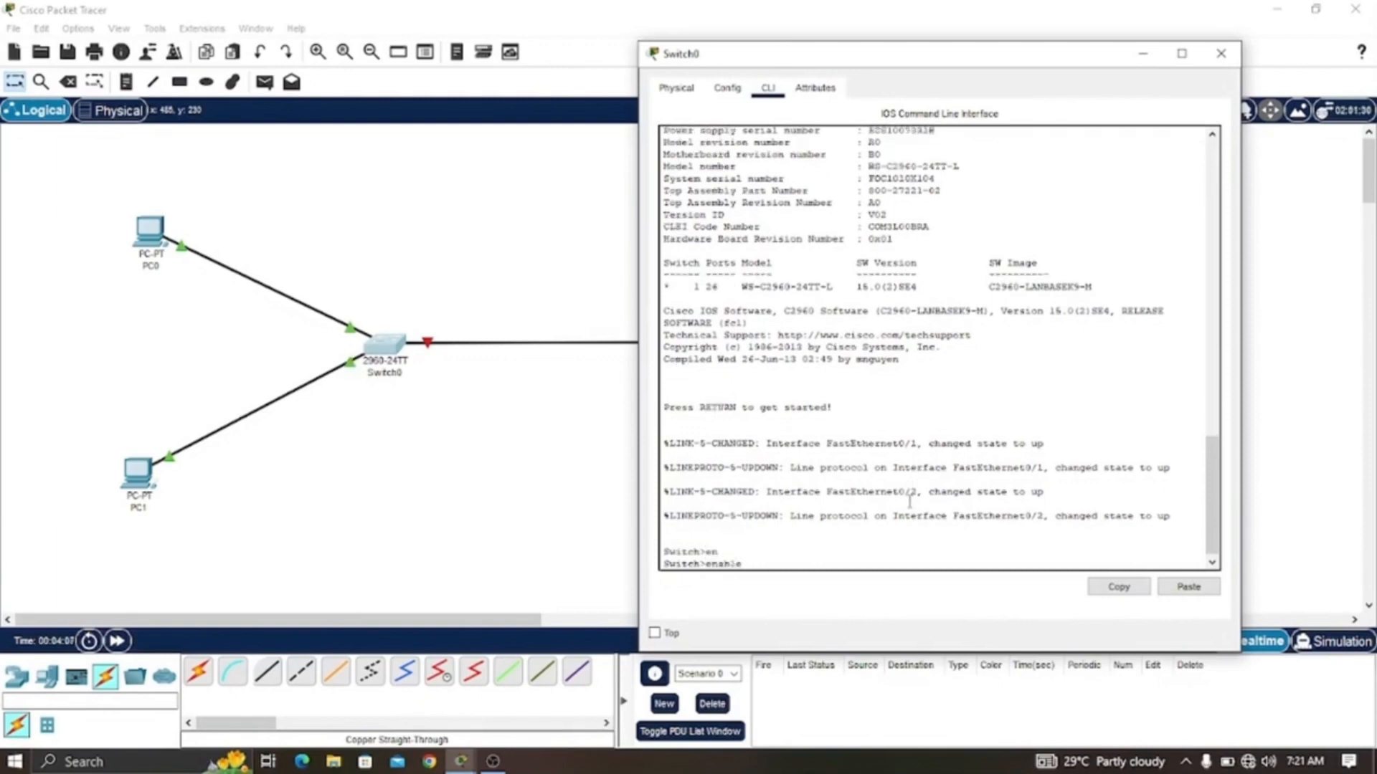
pyautogui.press('Return')
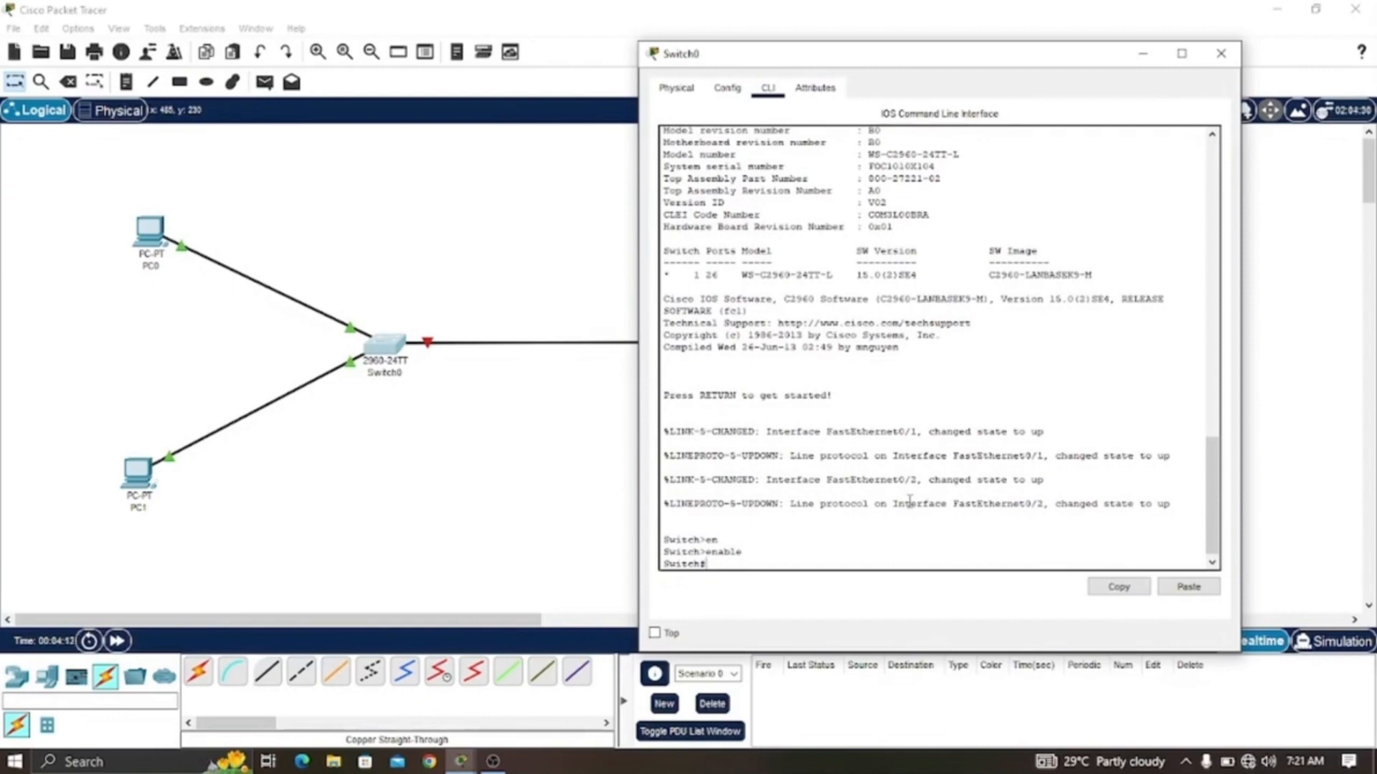
pyautogui.write('config t')
pyautogui.press('Return')
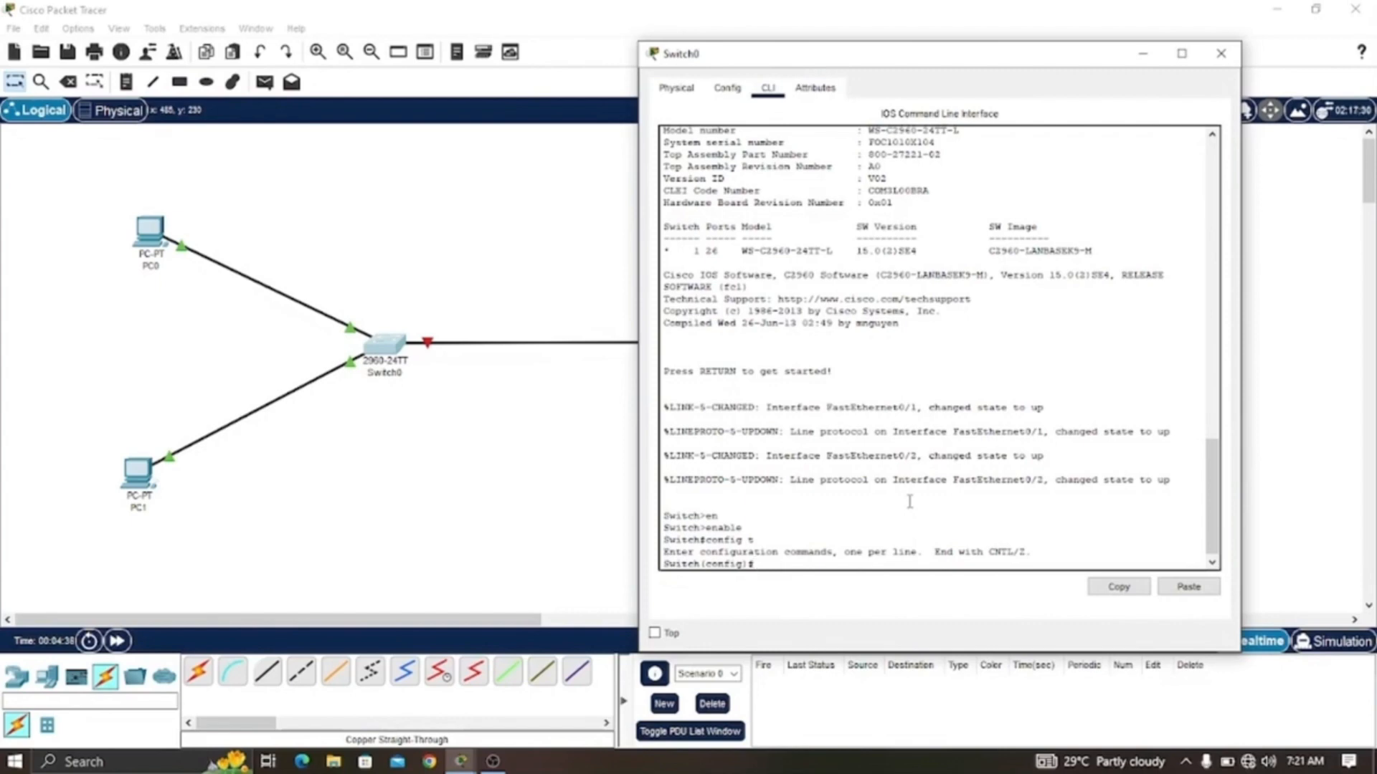
# - Enter interface configuration for VLAN 1 with the interface vlan 1 command
pyautogui.write('int')
pyautogui.press('Tab')
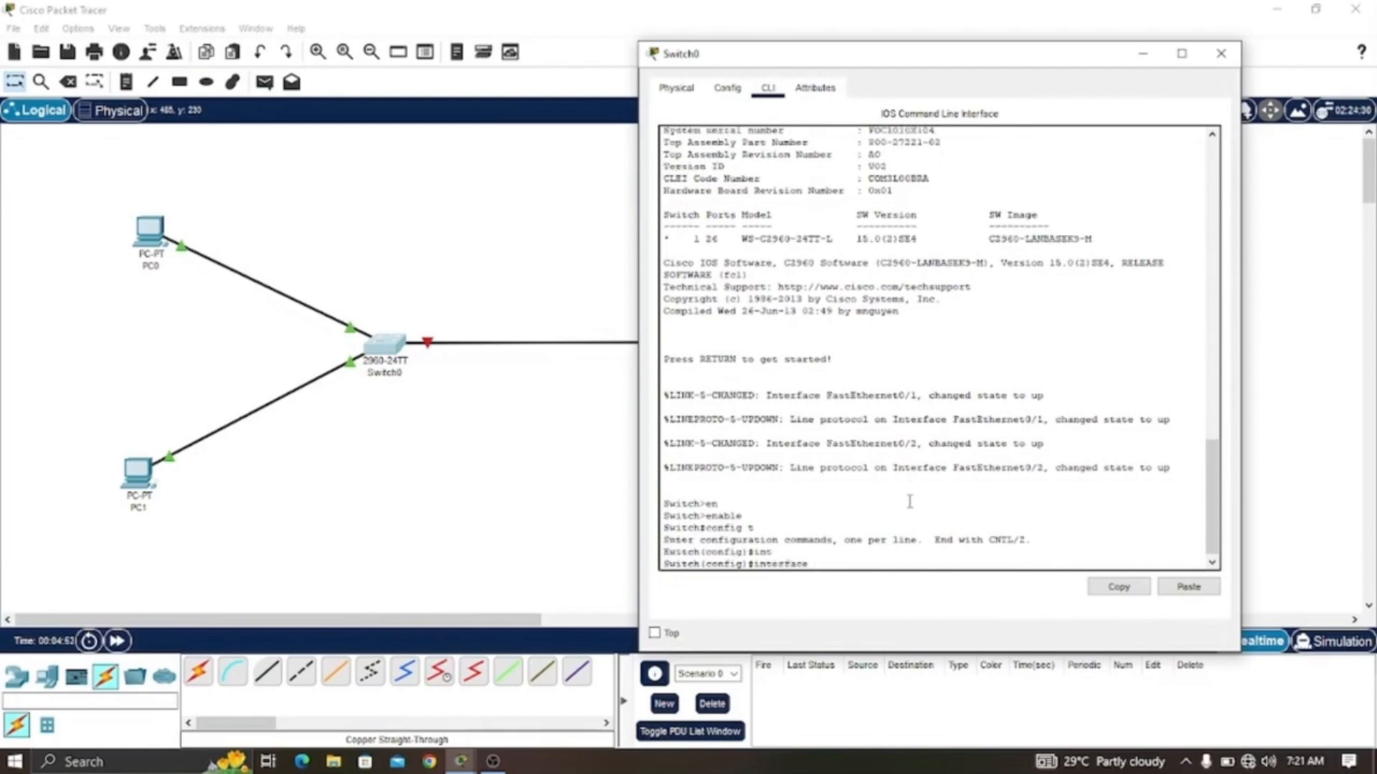
pyautogui.write('vlan 1')
pyautogui.press('Return')
# - Assign the VLAN 1 interface IP address 192.168.0.10 with subnet mask 255.255.255.0
pyautogui.write('ip')
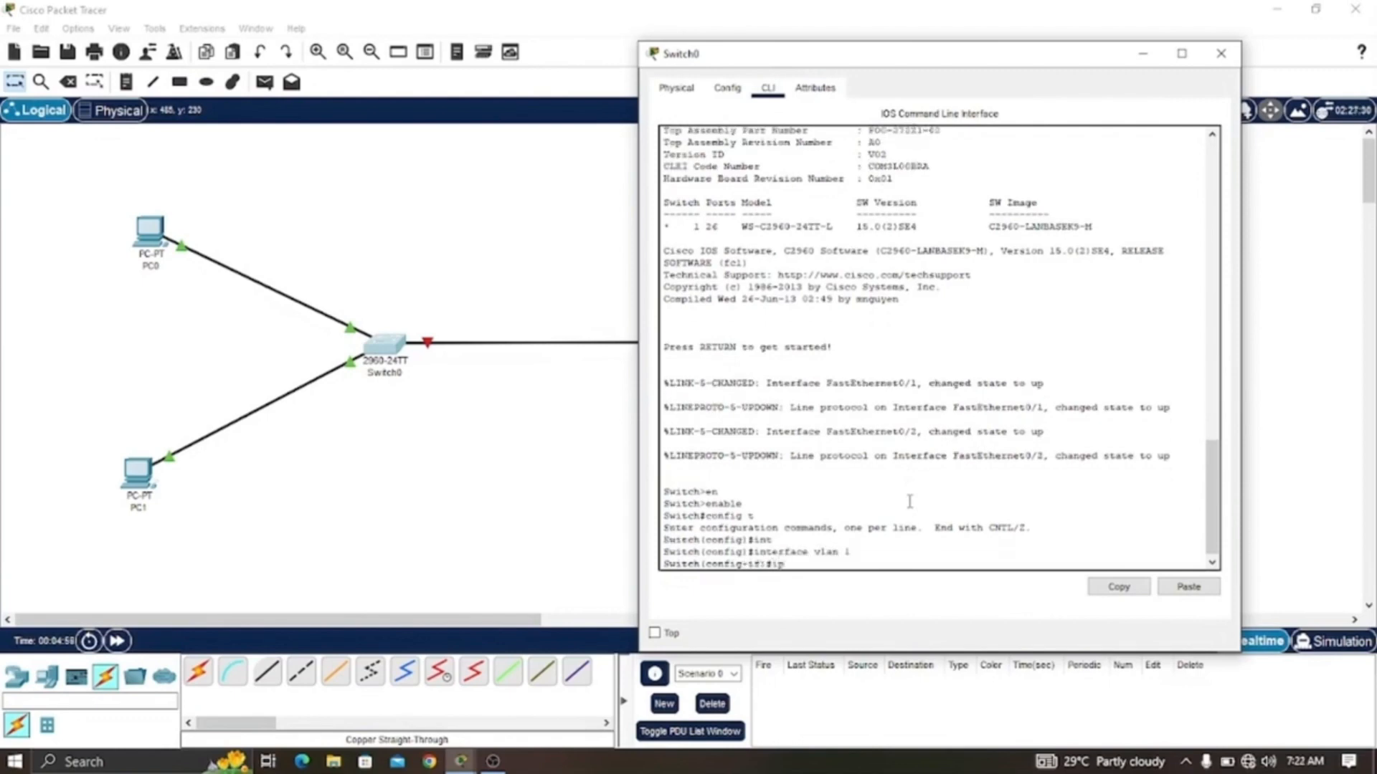
pyautogui.write(' add 192.168.0.10 2')
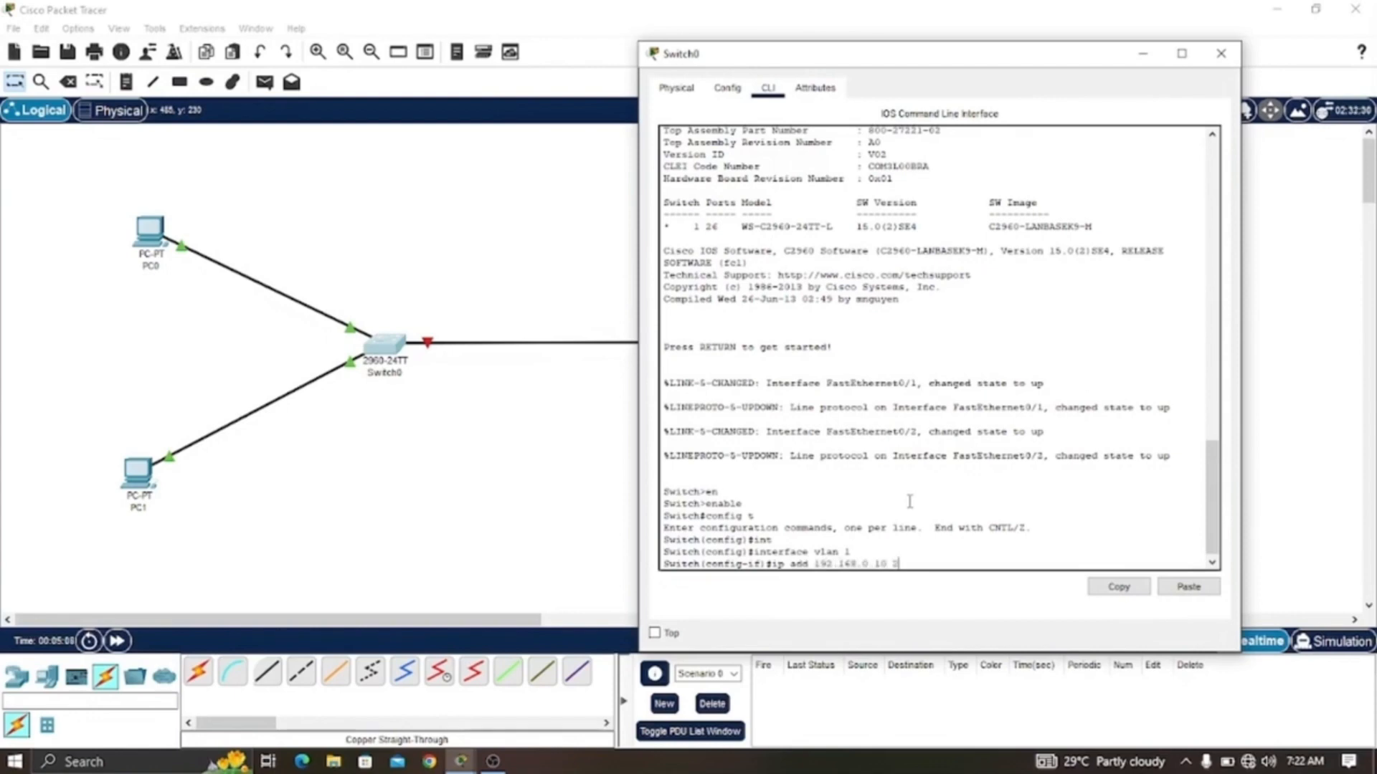
pyautogui.write('55.25')
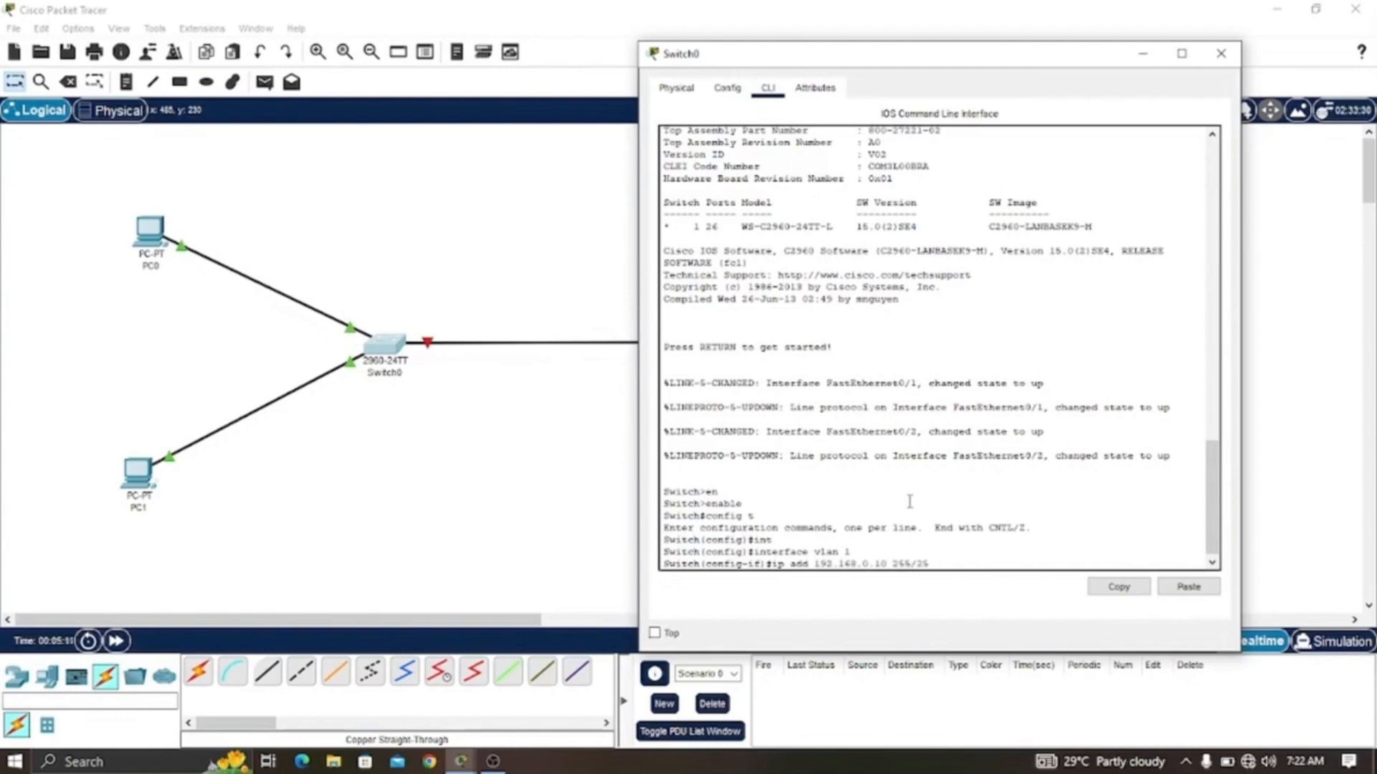
pyautogui.press('BackSpace')
pyautogui.press('BackSpace')
pyautogui.press('BackSpace')
pyautogui.write('.255.255.0')
pyautogui.press('Return')
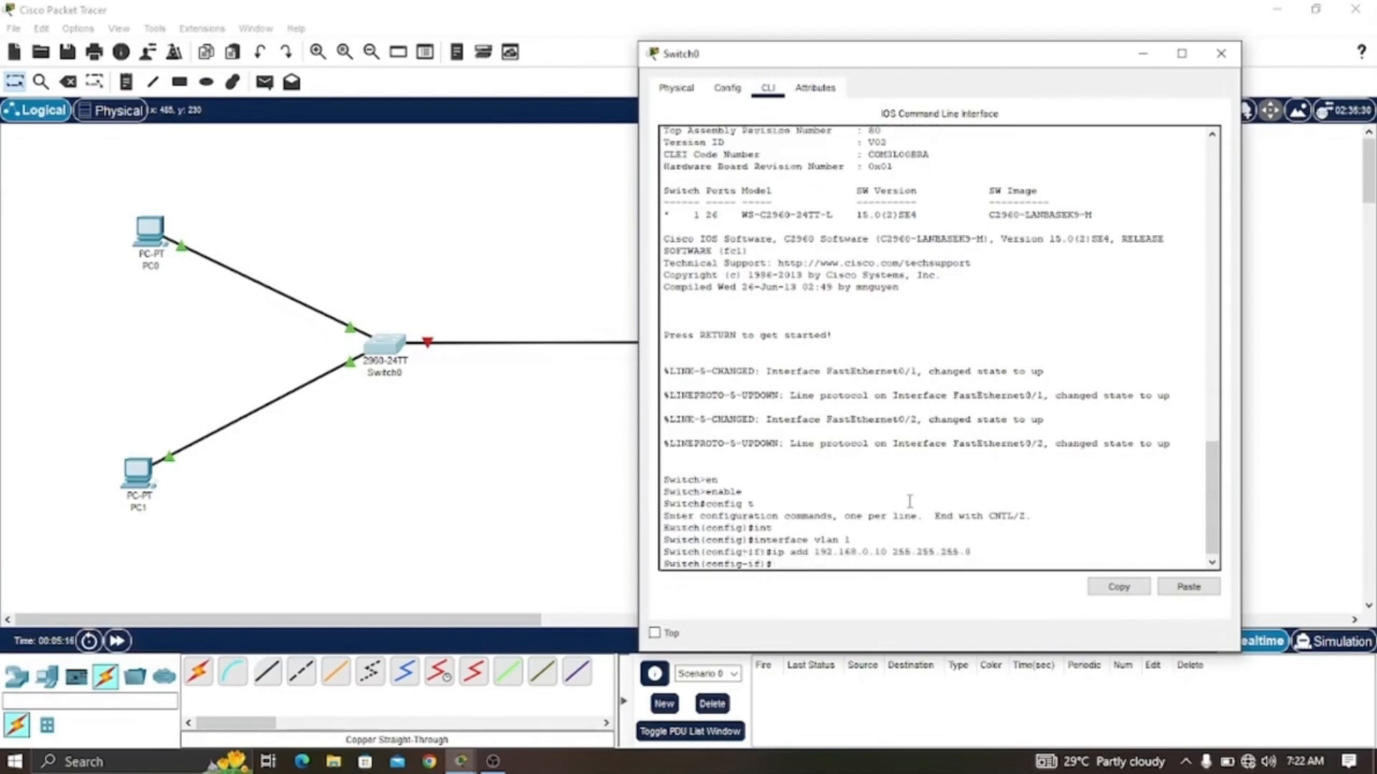
# - Bring the VLAN 1 interface up with no shutdown and leave configuration mode with end
pyautogui.write('no shut')
pyautogui.press('Tab')
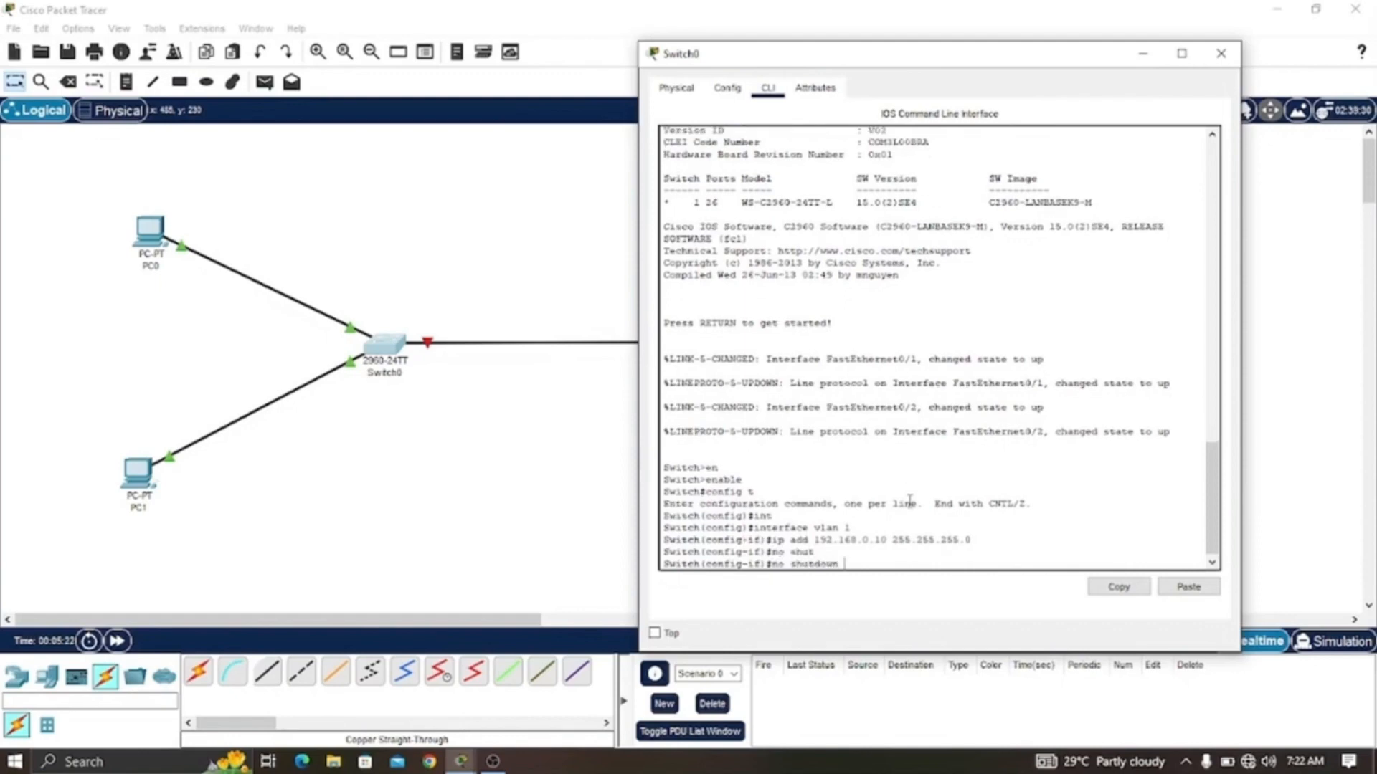
pyautogui.press('Return')
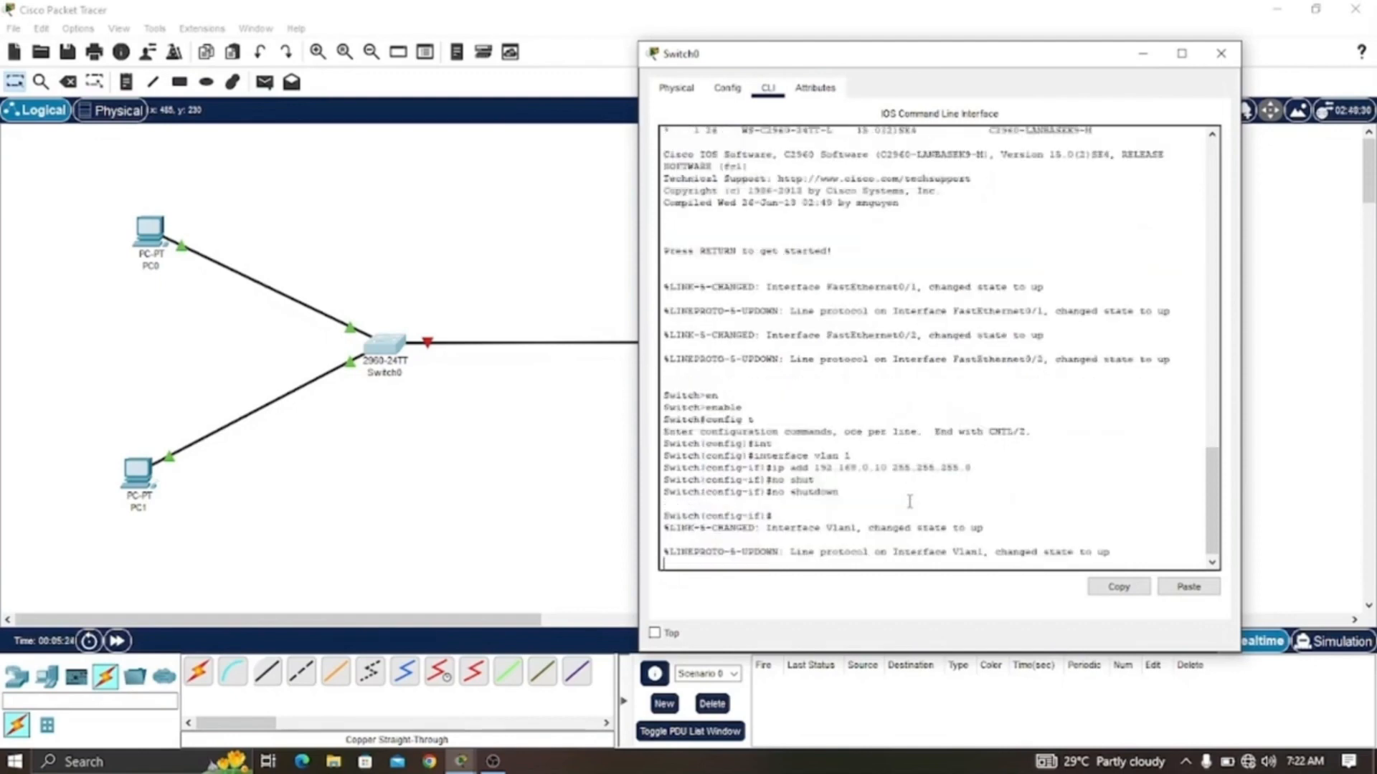
pyautogui.press('Return')
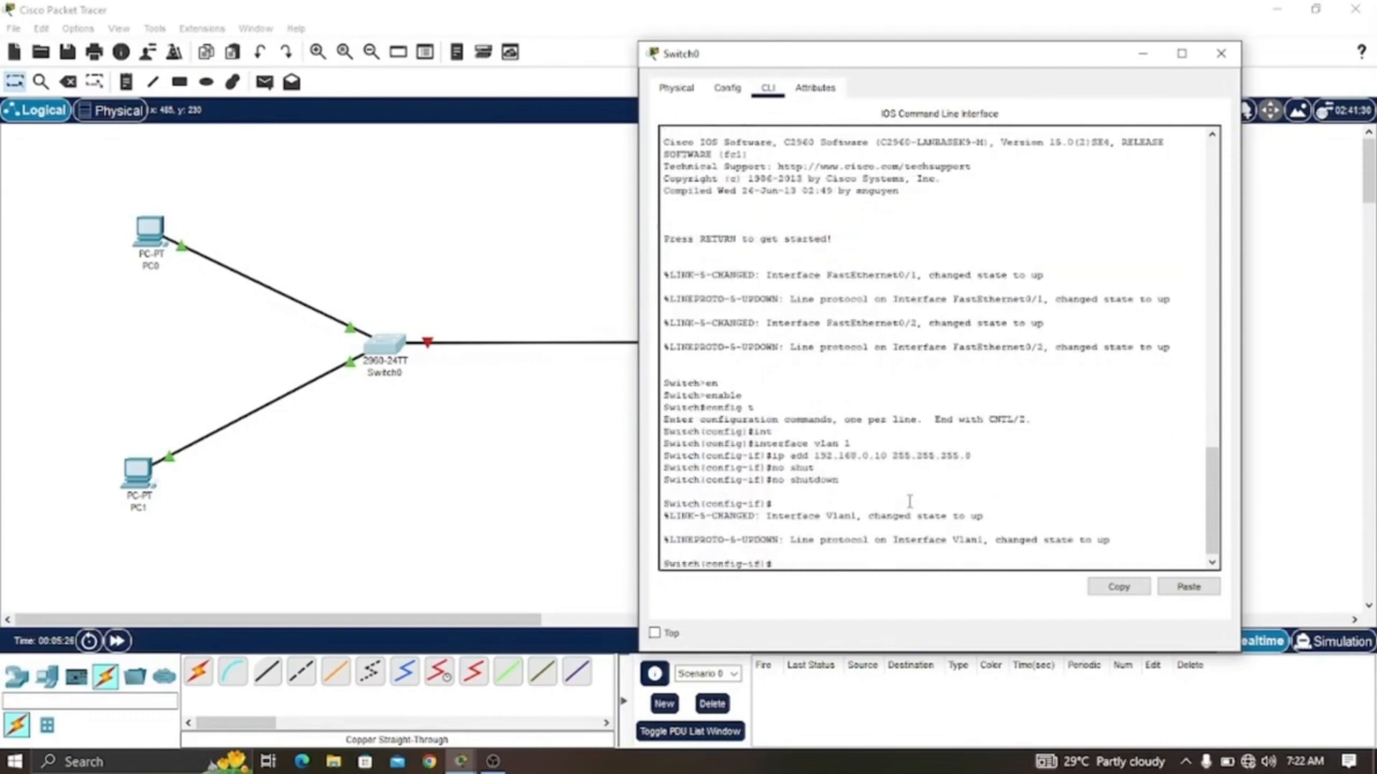
pyautogui.write('end')
pyautogui.press('Return')
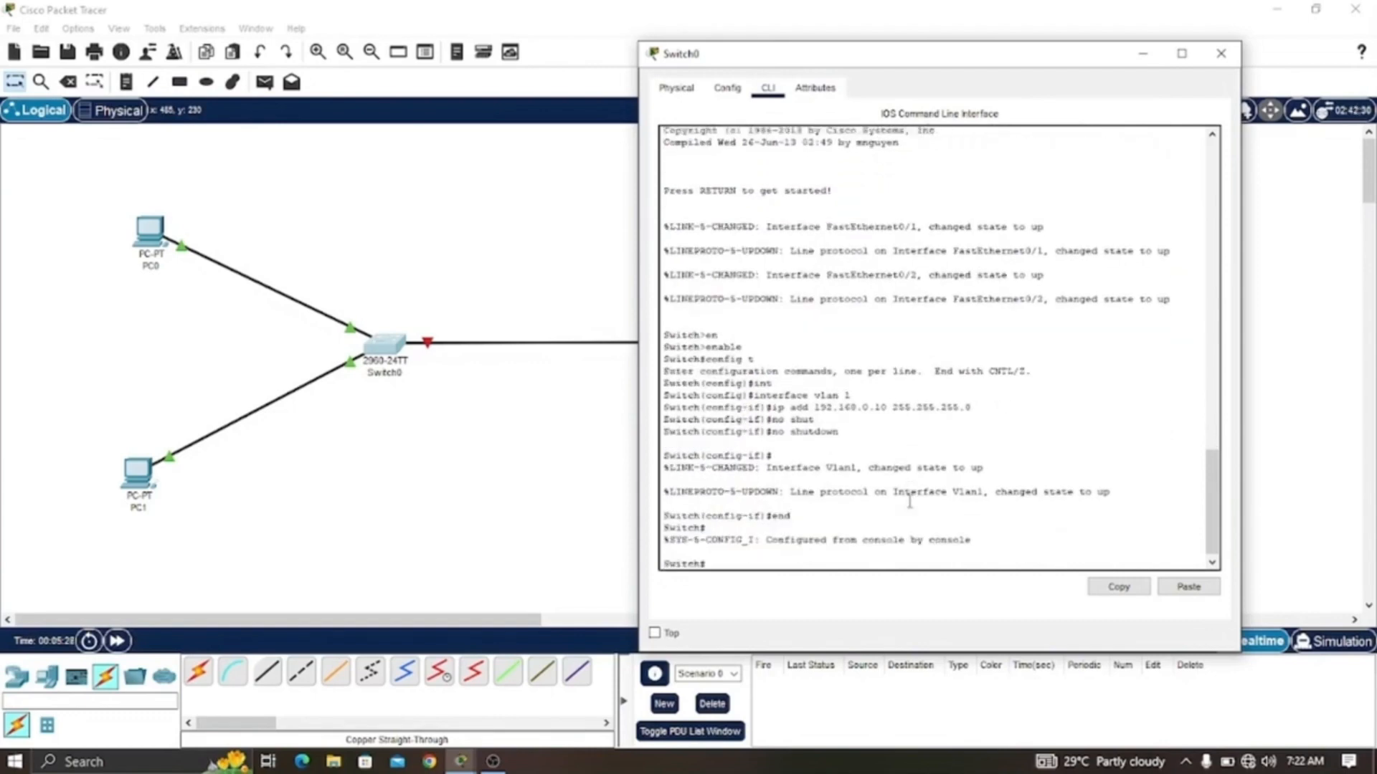
# - Display the switch's interface summary with sh ip int br and highlight the Vlan1 entry
pyautogui.write('sh ip int br')
pyautogui.press('Return')
pyautogui.press('space')
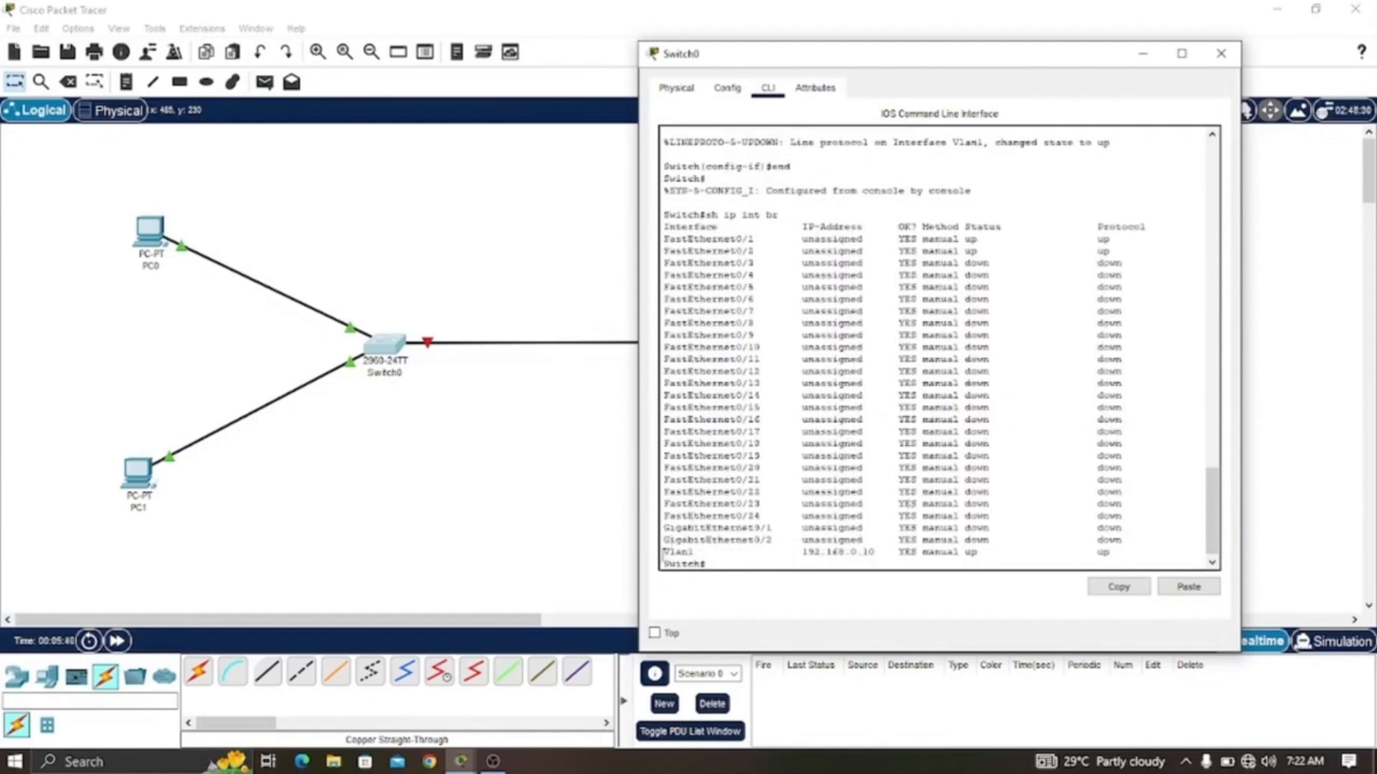
pyautogui.moveTo(663, 552); pyautogui.dragTo(1129, 554)
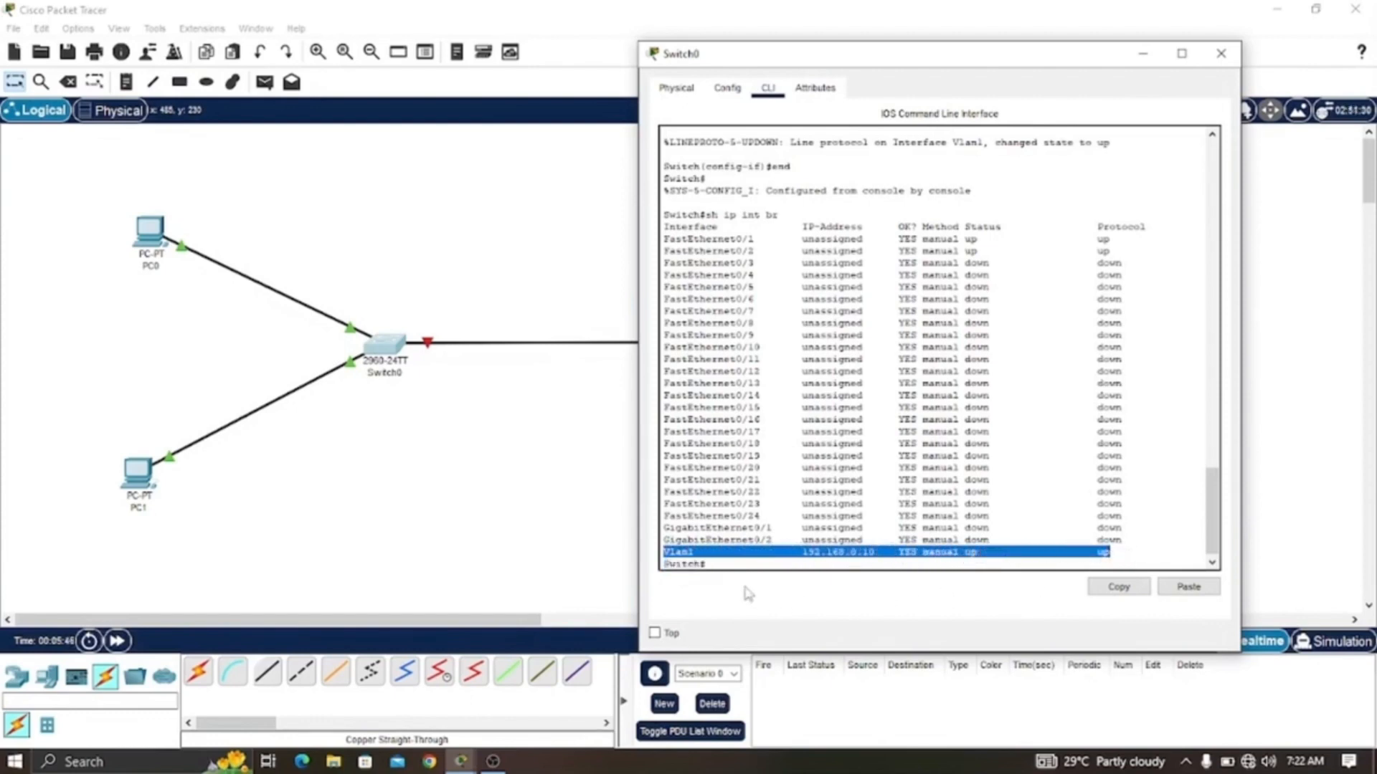
pyautogui.click(748, 568)
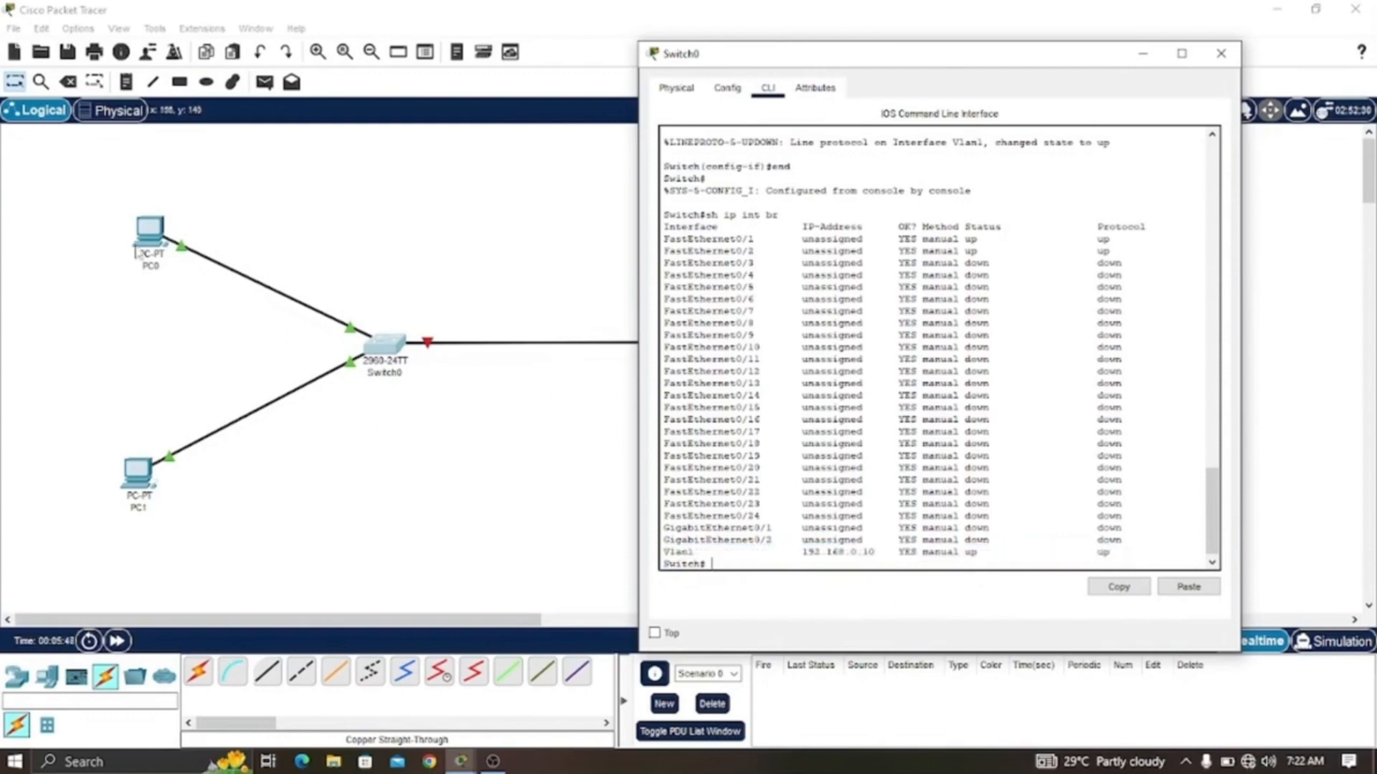
# - Close the switch window and open the router's command line interface
pyautogui.click(153, 233)
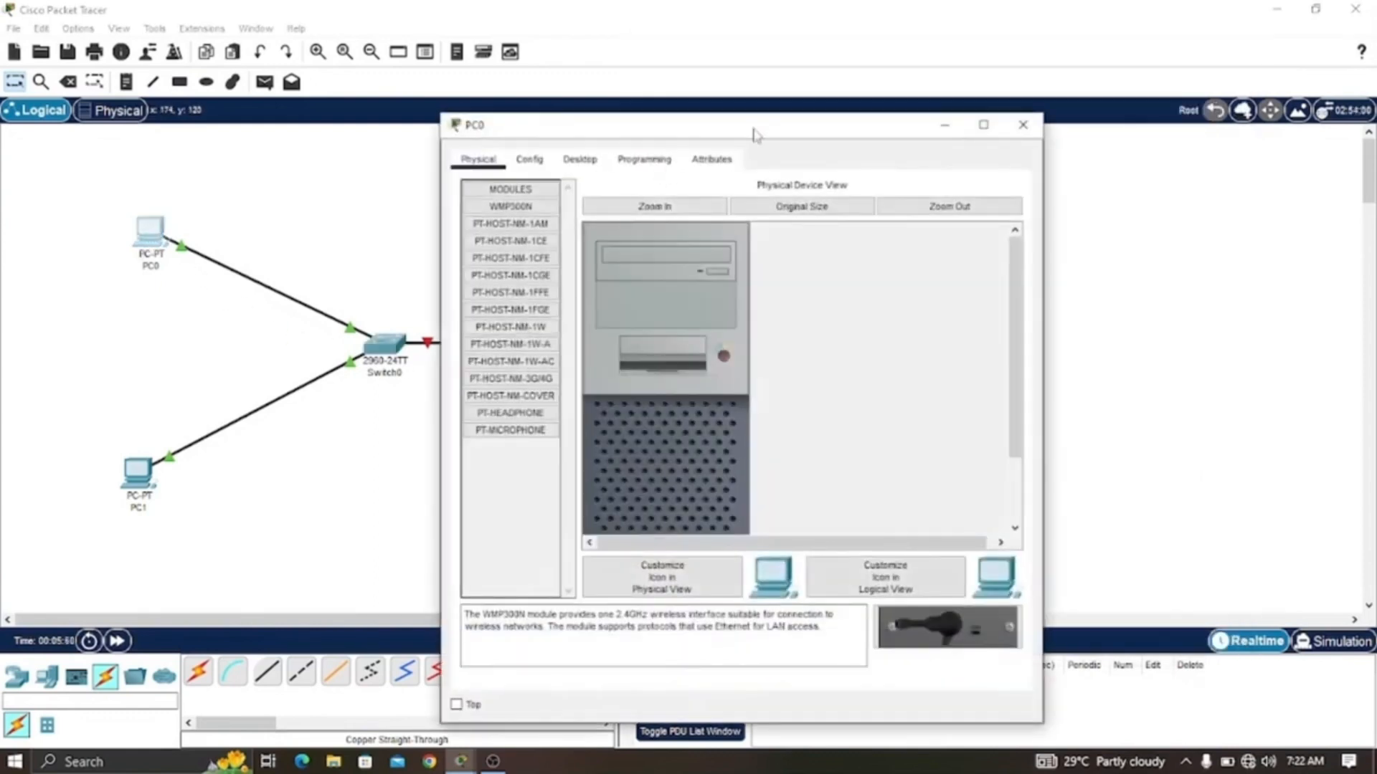
pyautogui.moveTo(754, 135); pyautogui.dragTo(931, 96)
pyautogui.click(1198, 85)
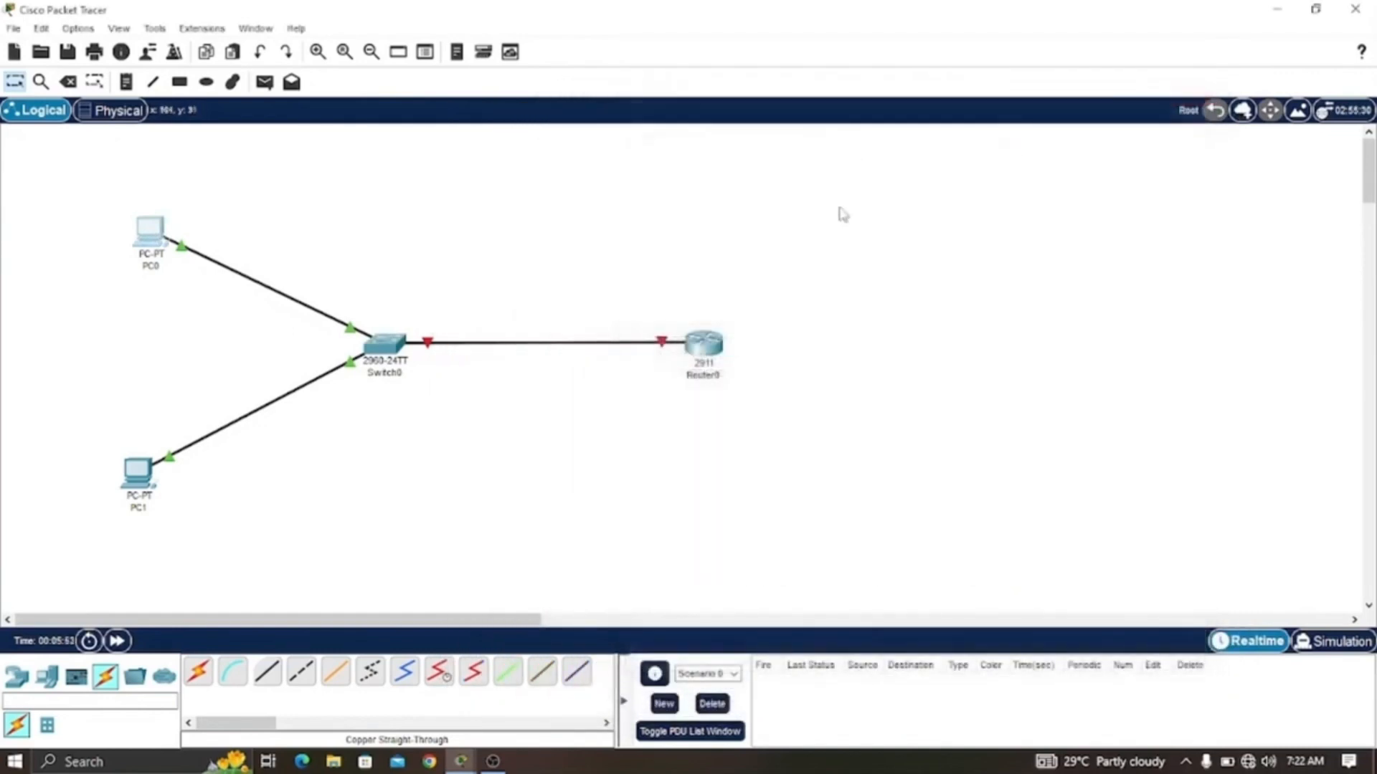
pyautogui.click(722, 359)
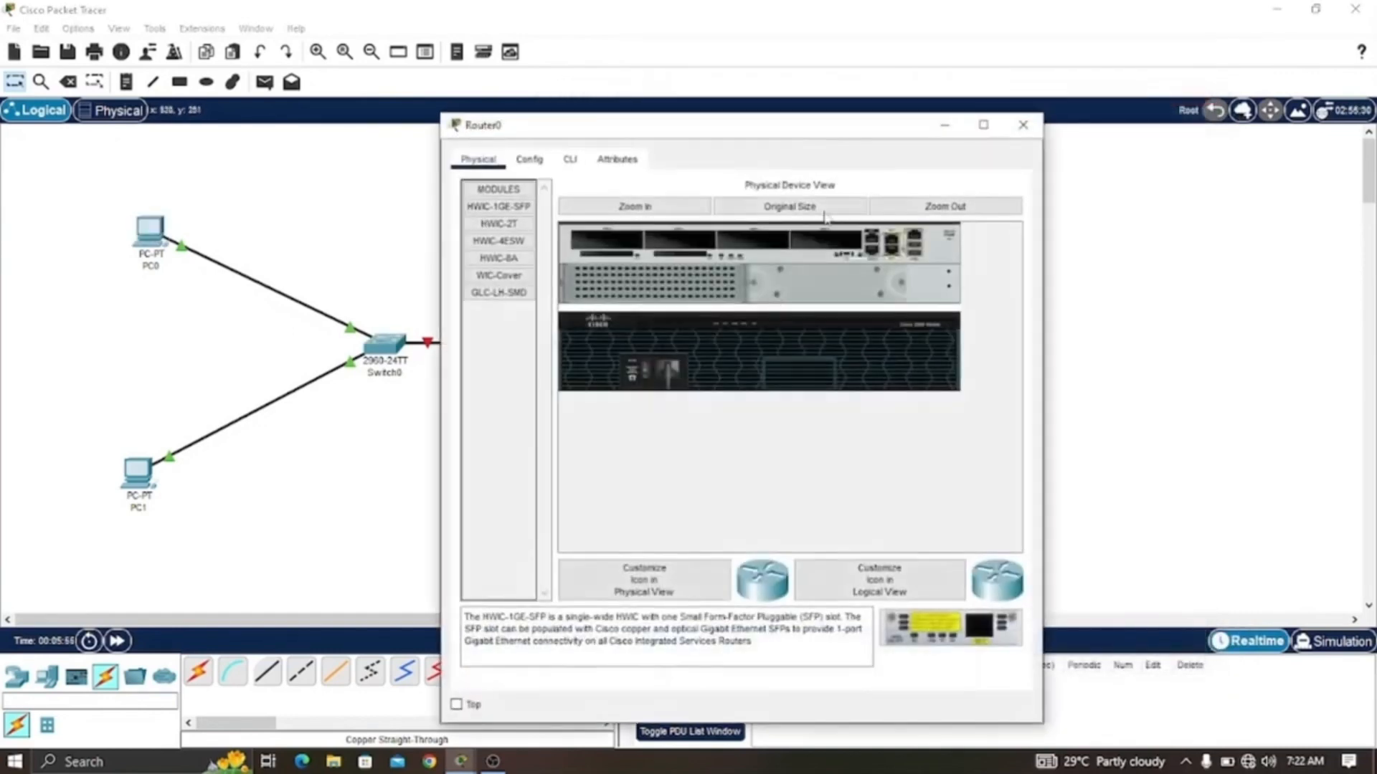
pyautogui.moveTo(777, 129); pyautogui.dragTo(1077, 46)
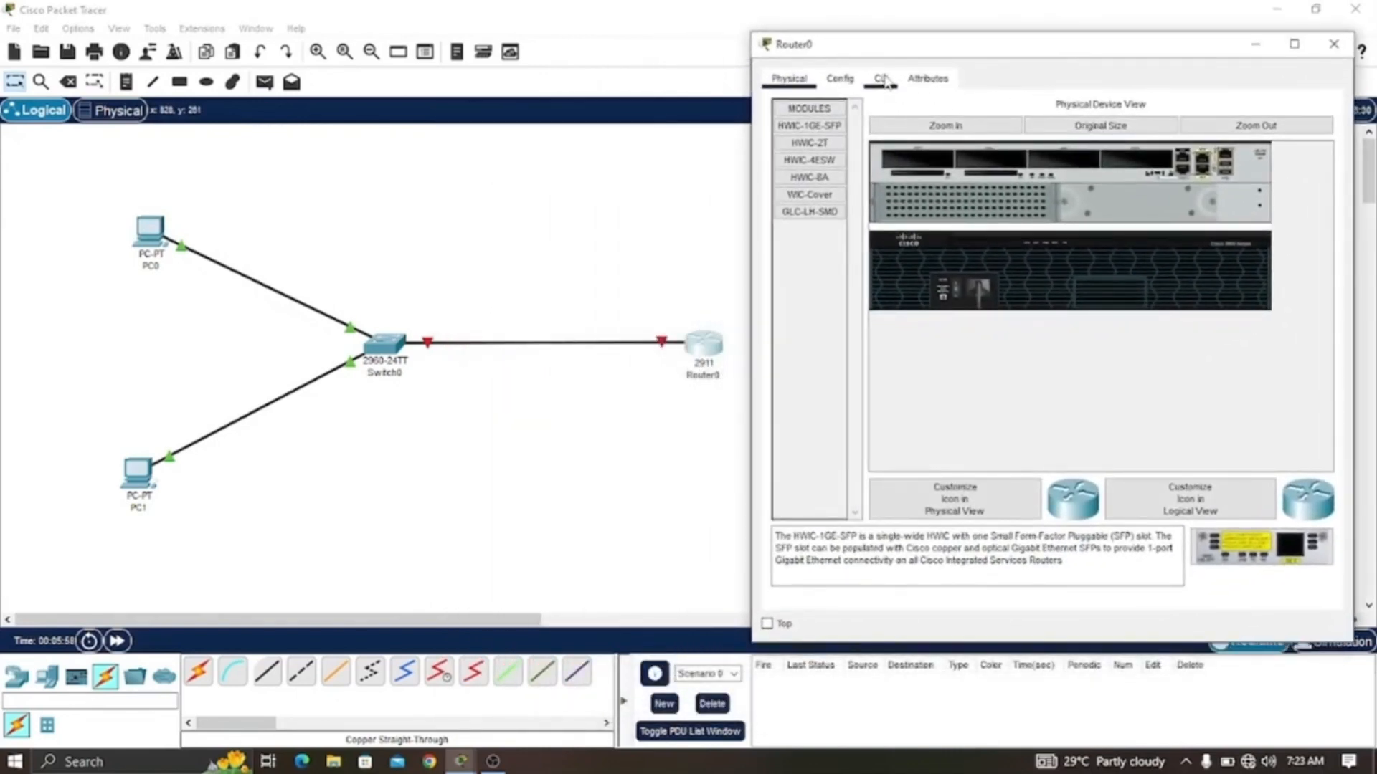
pyautogui.click(882, 79)
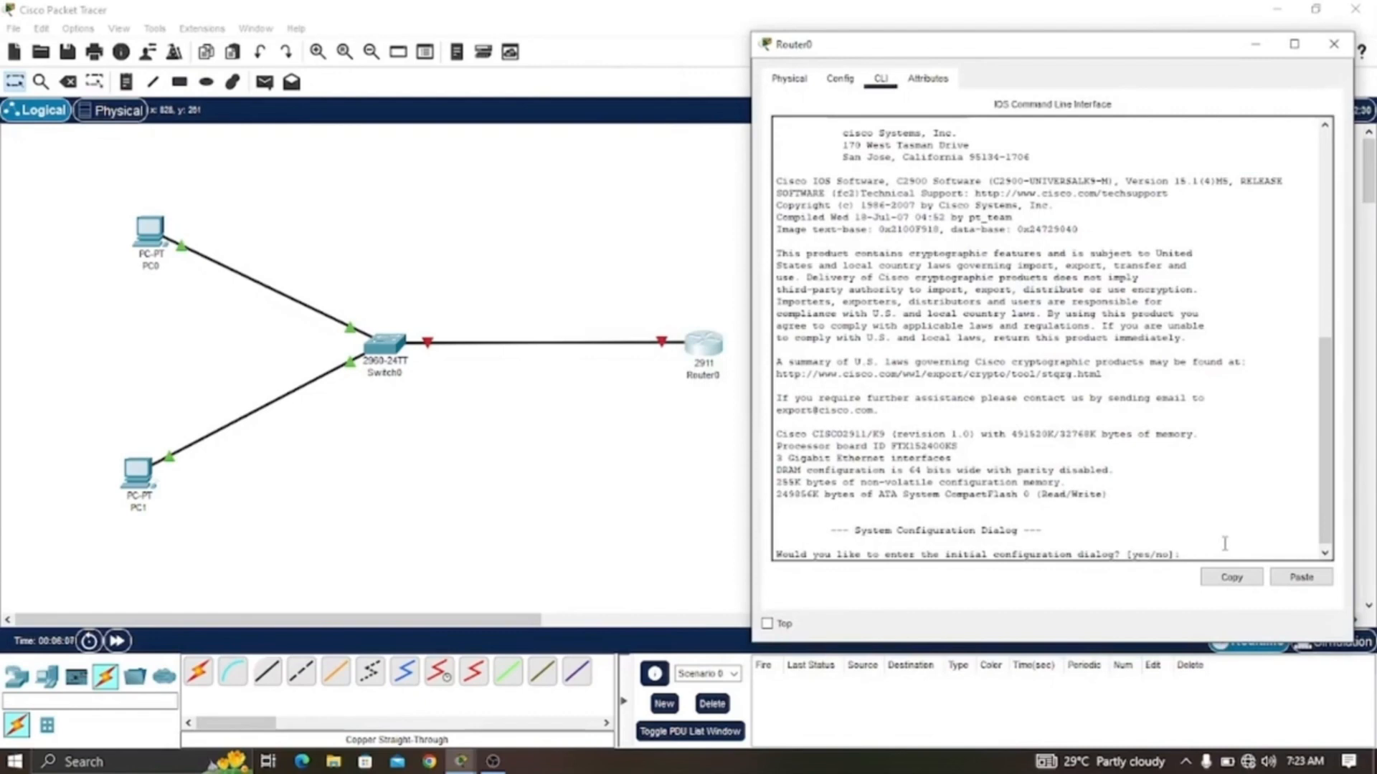
# - Decline the router's initial configuration dialog with no and get to the user prompt
pyautogui.write('no')
pyautogui.press('Return')
pyautogui.press('Return')
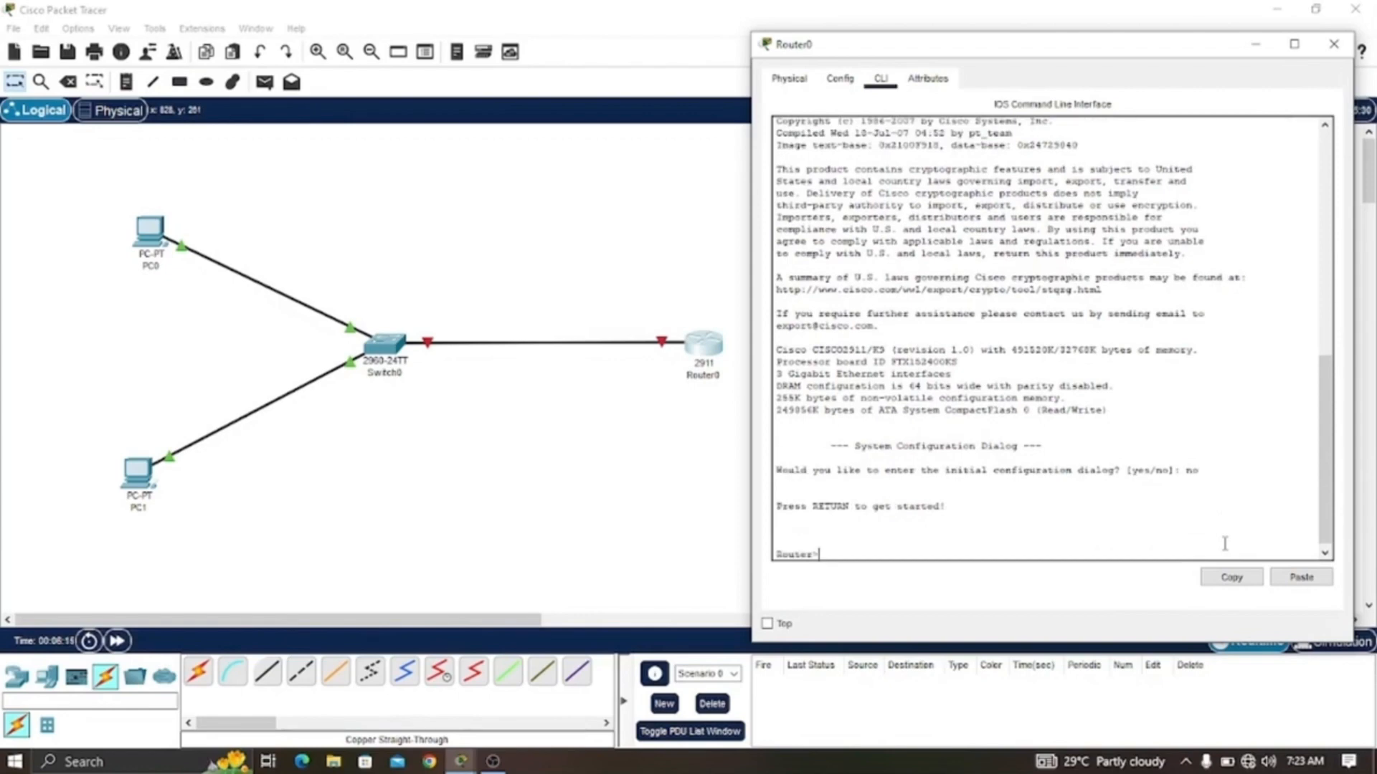
# - Enter privileged EXEC and global configuration modes with en and conf t, starting an int command
pyautogui.write('en')
pyautogui.press('Return')
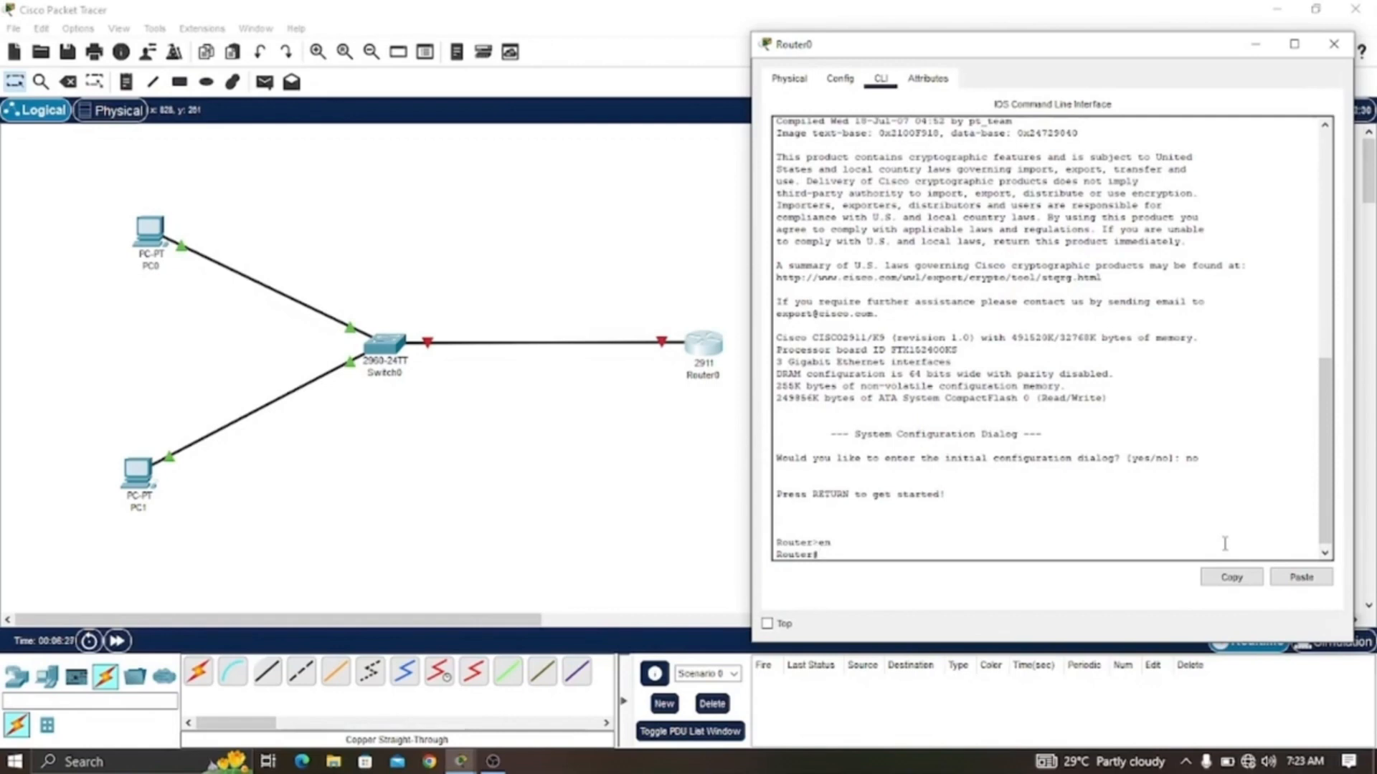
pyautogui.write('conf t')
pyautogui.press('Return')
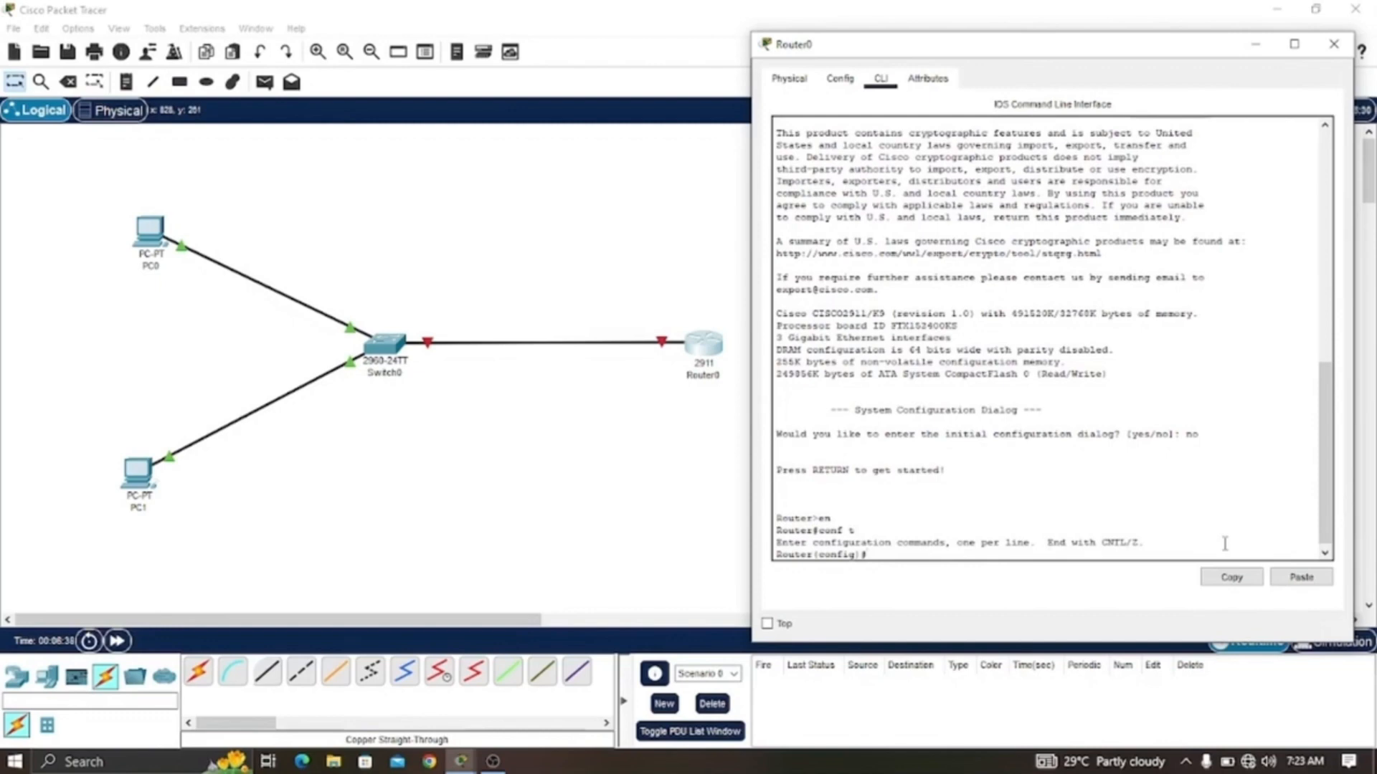
pyautogui.write('int')
# - In Preferences, enable always showing port labels in the logical workspace and disable device model labels
pyautogui.click(79, 30)
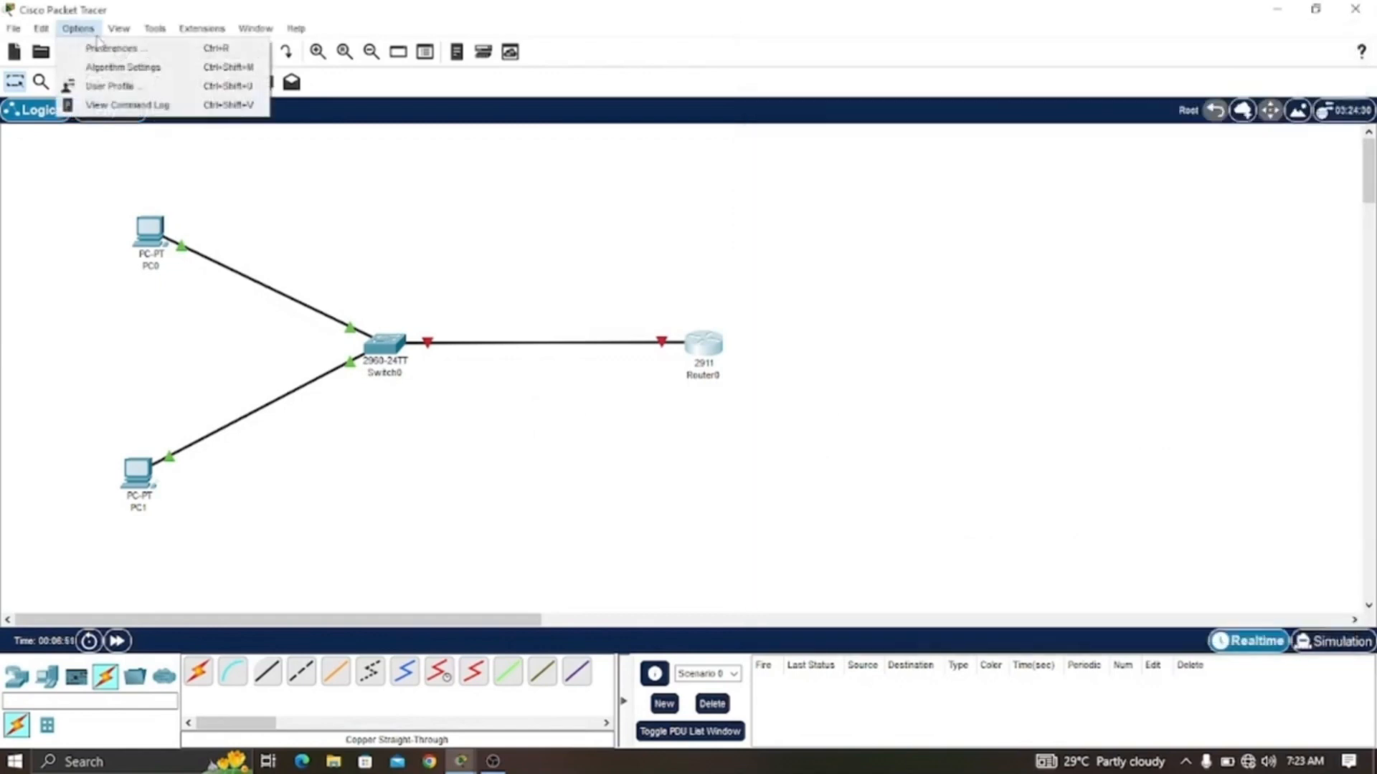
pyautogui.click(109, 55)
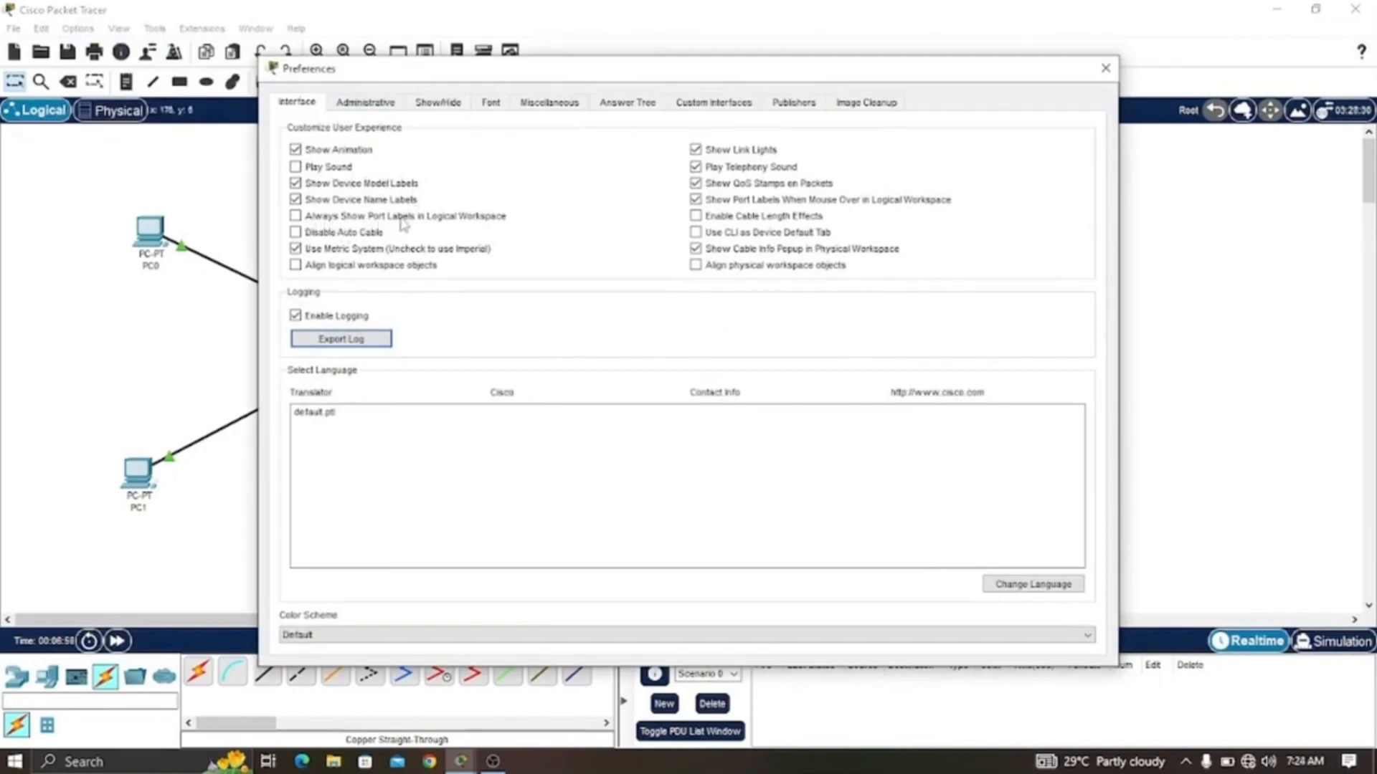
pyautogui.click(403, 217)
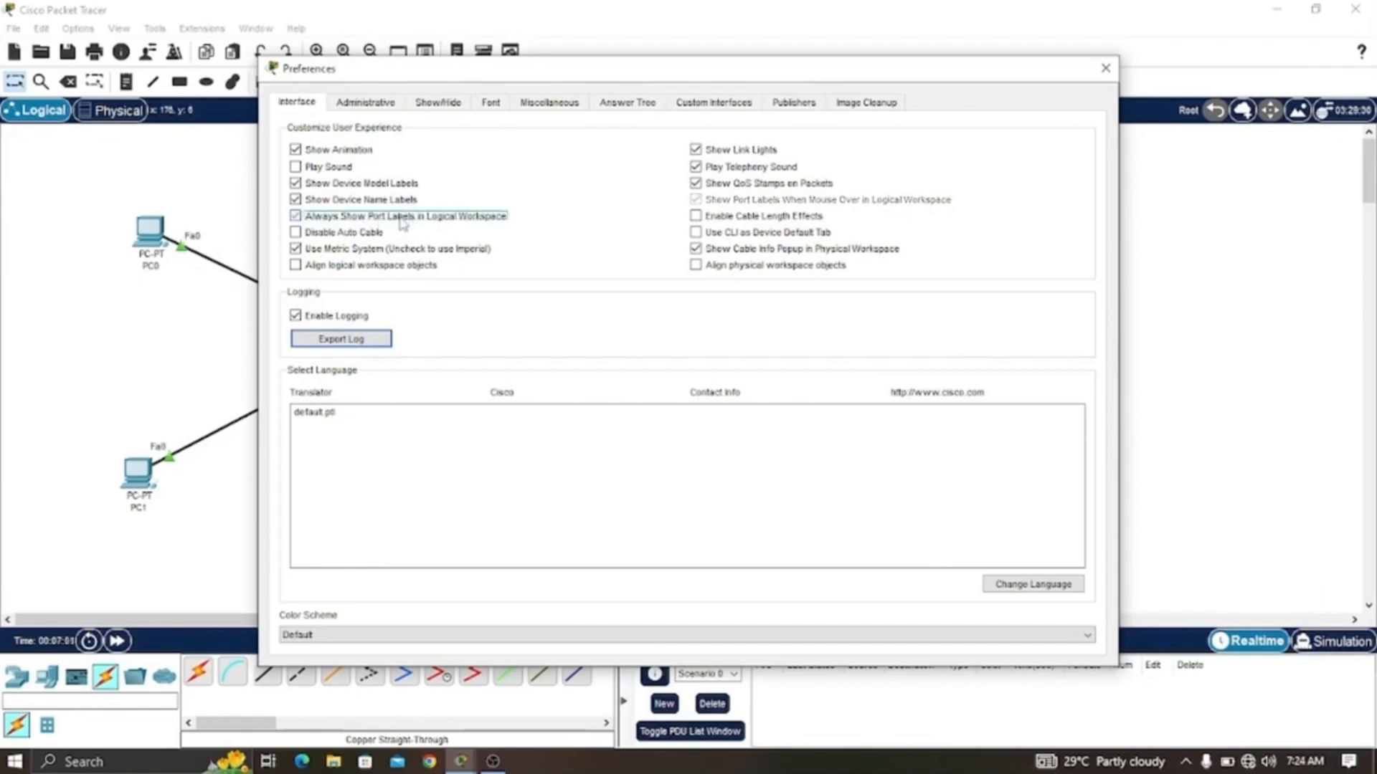
pyautogui.click(391, 185)
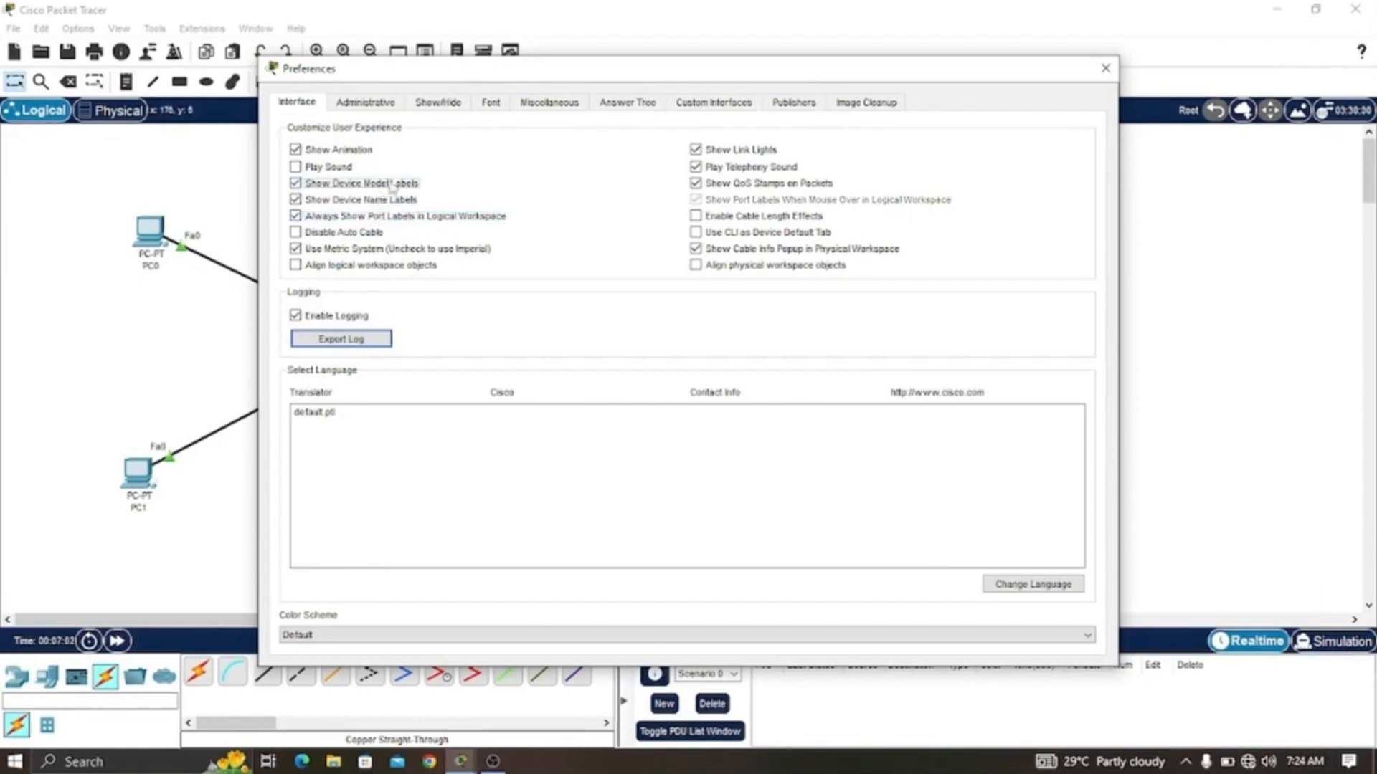
pyautogui.click(391, 184)
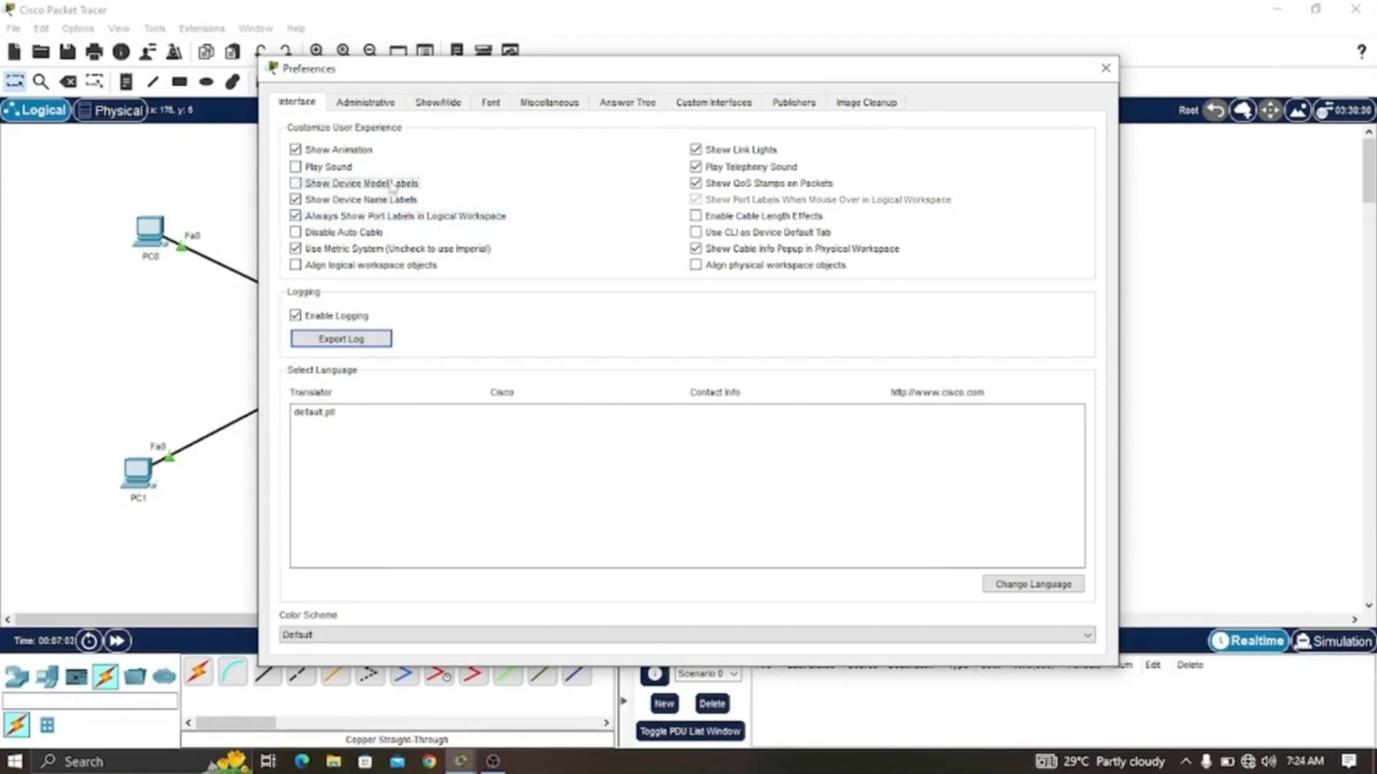
pyautogui.click(1102, 69)
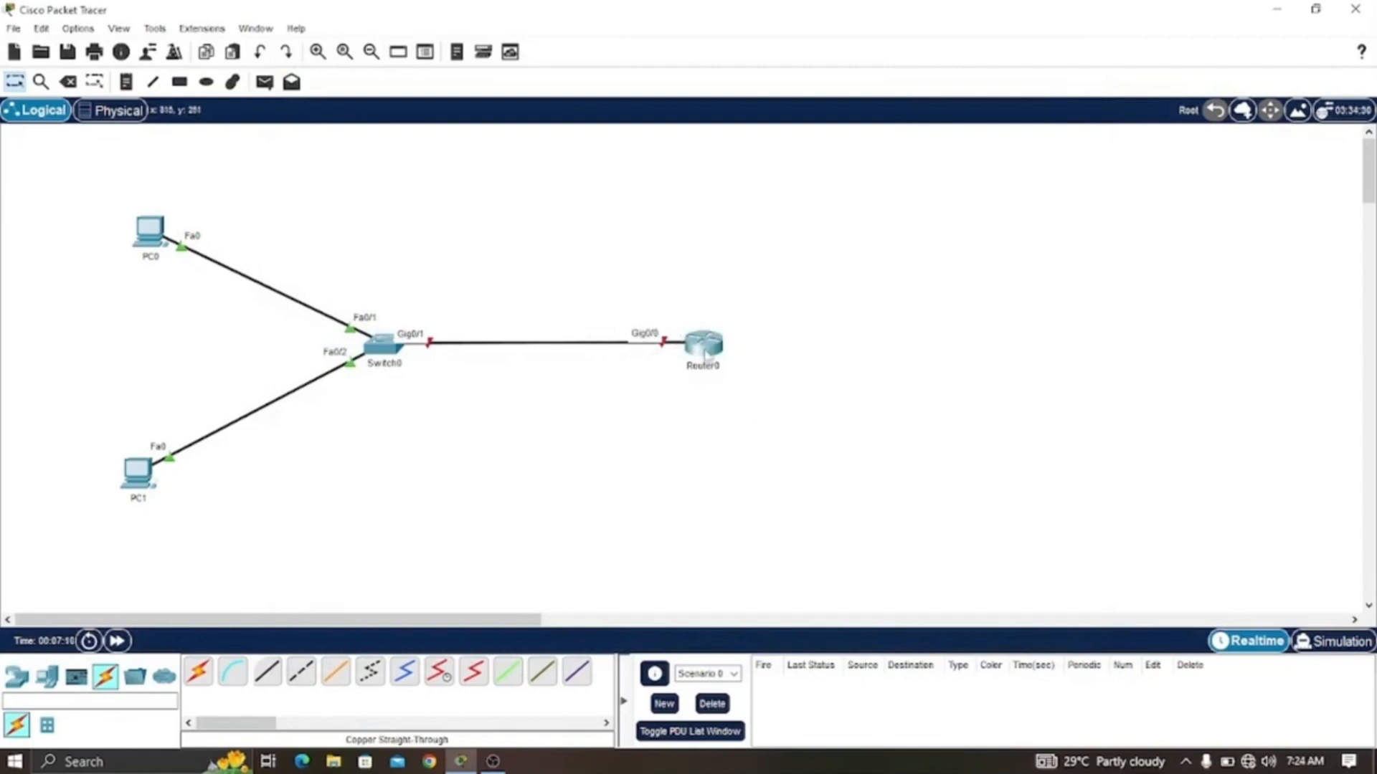
# - Return to the router's CLI and enter interface configuration for GigabitEthernet0/0 with int g0/0
pyautogui.moveTo(707, 353)
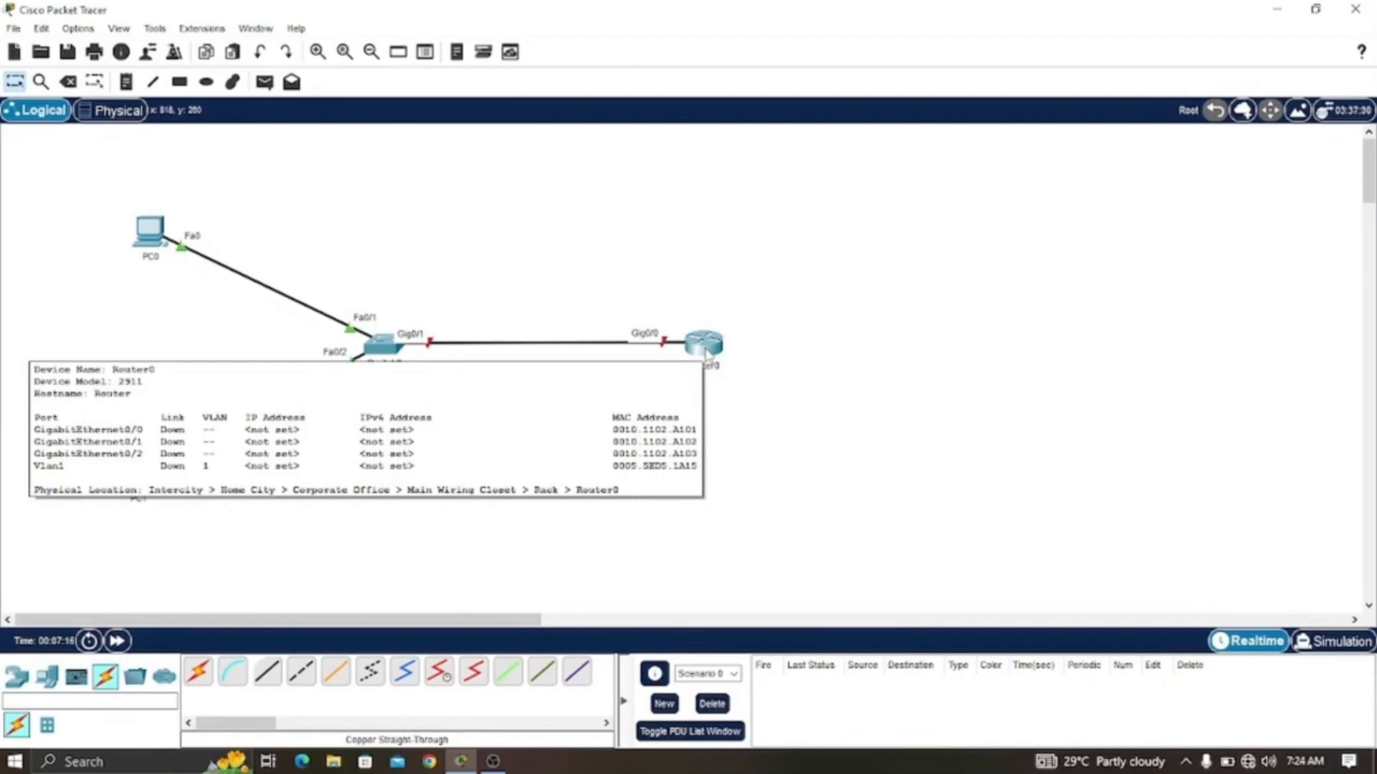
pyautogui.click(707, 353)
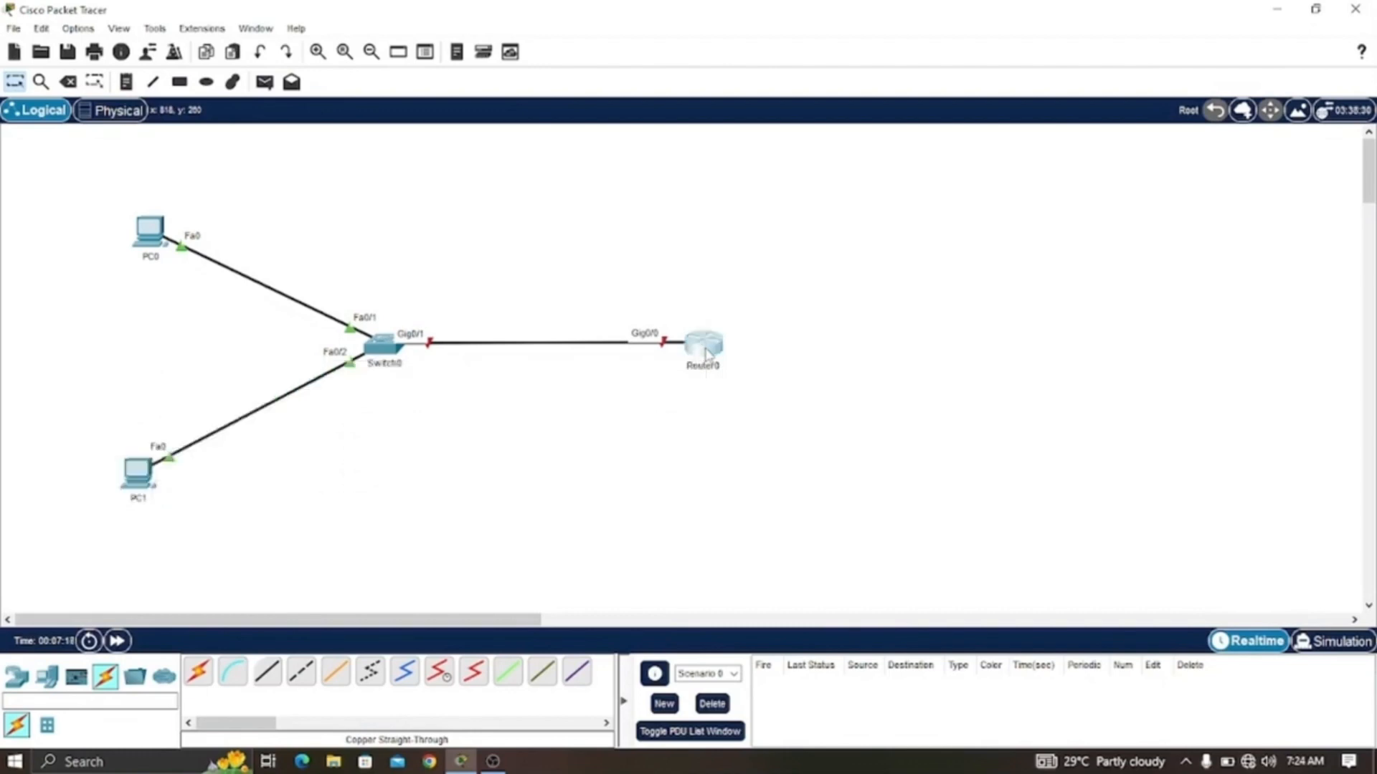
pyautogui.moveTo(717, 128); pyautogui.dragTo(996, 42)
pyautogui.click(917, 553)
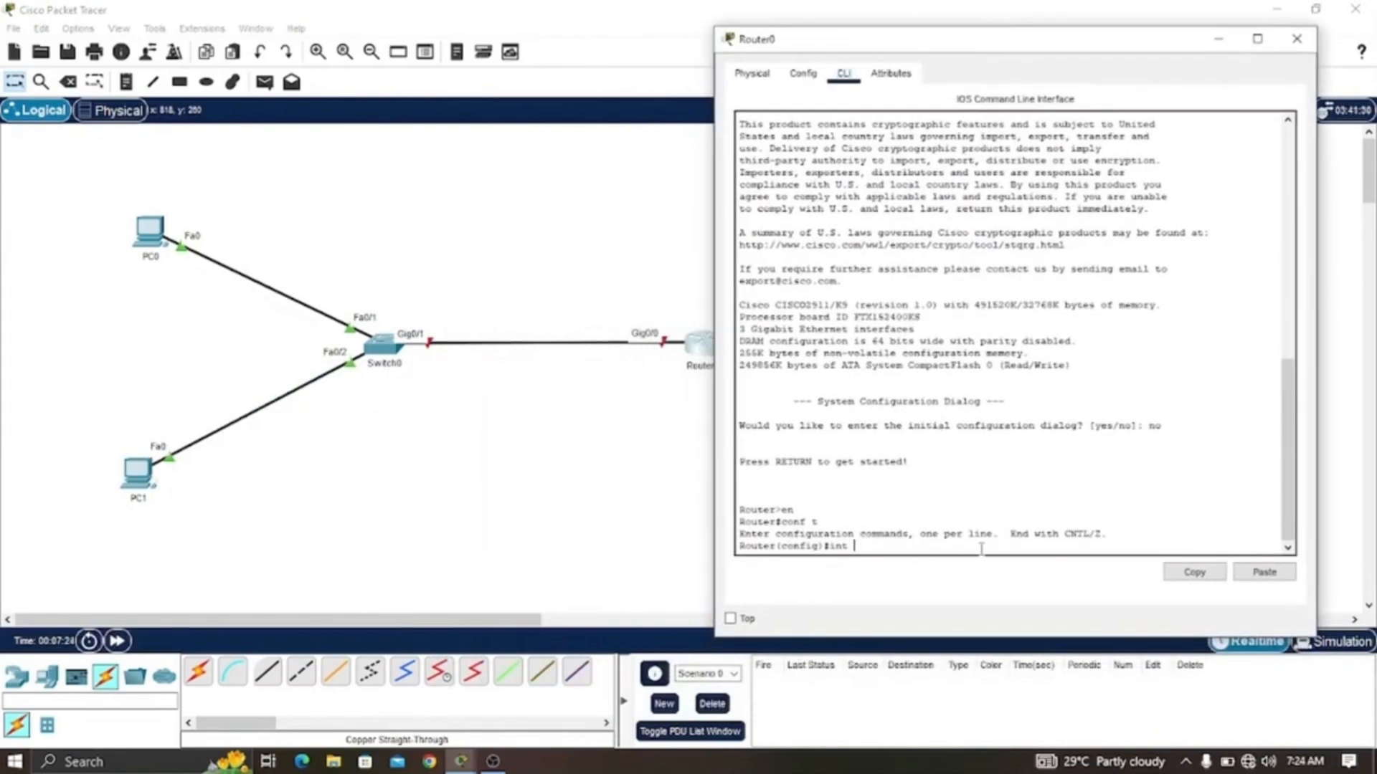
pyautogui.write('g0/0')
pyautogui.press('Return')
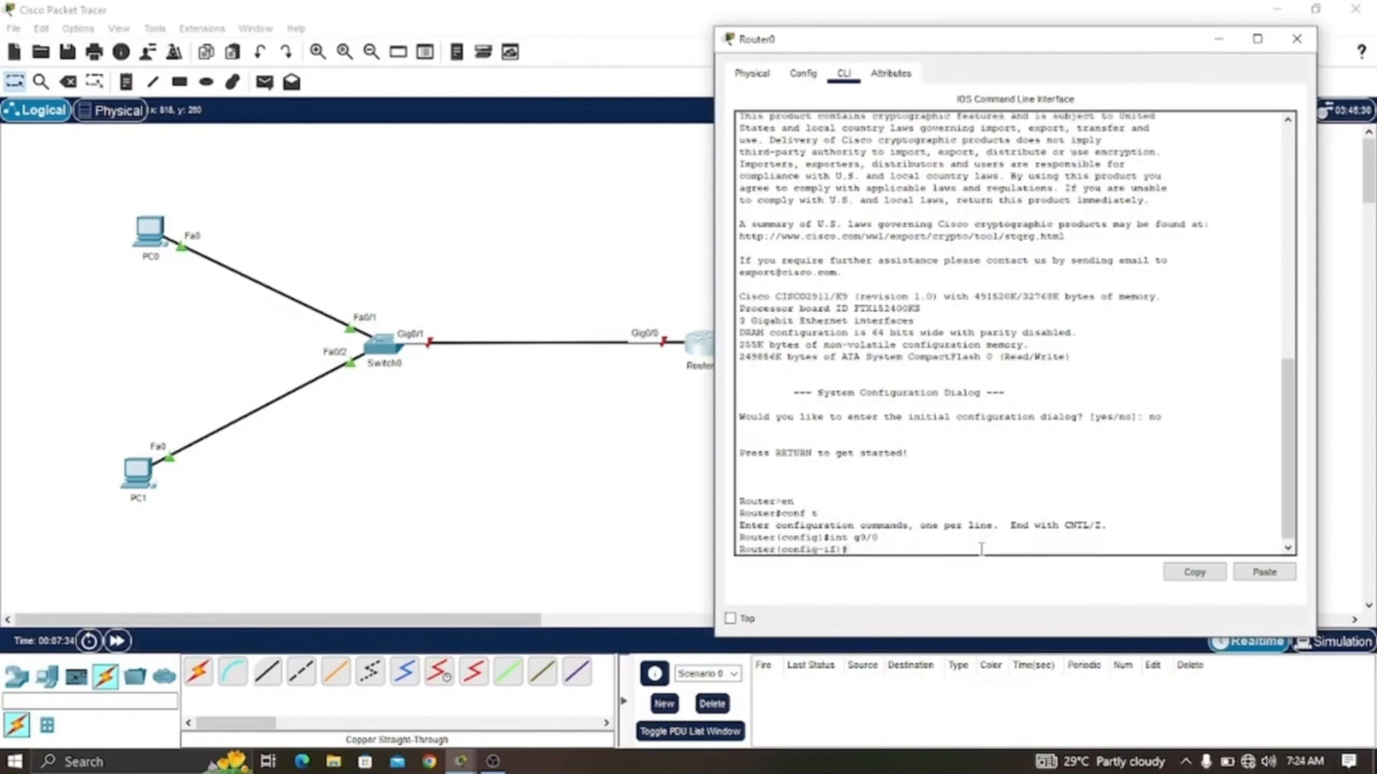
# - Assign GigabitEthernet0/0 the IP address 192.168.0.254 with subnet mask 255.255.255.0
pyautogui.write('ip add 192.168.0.254 255')
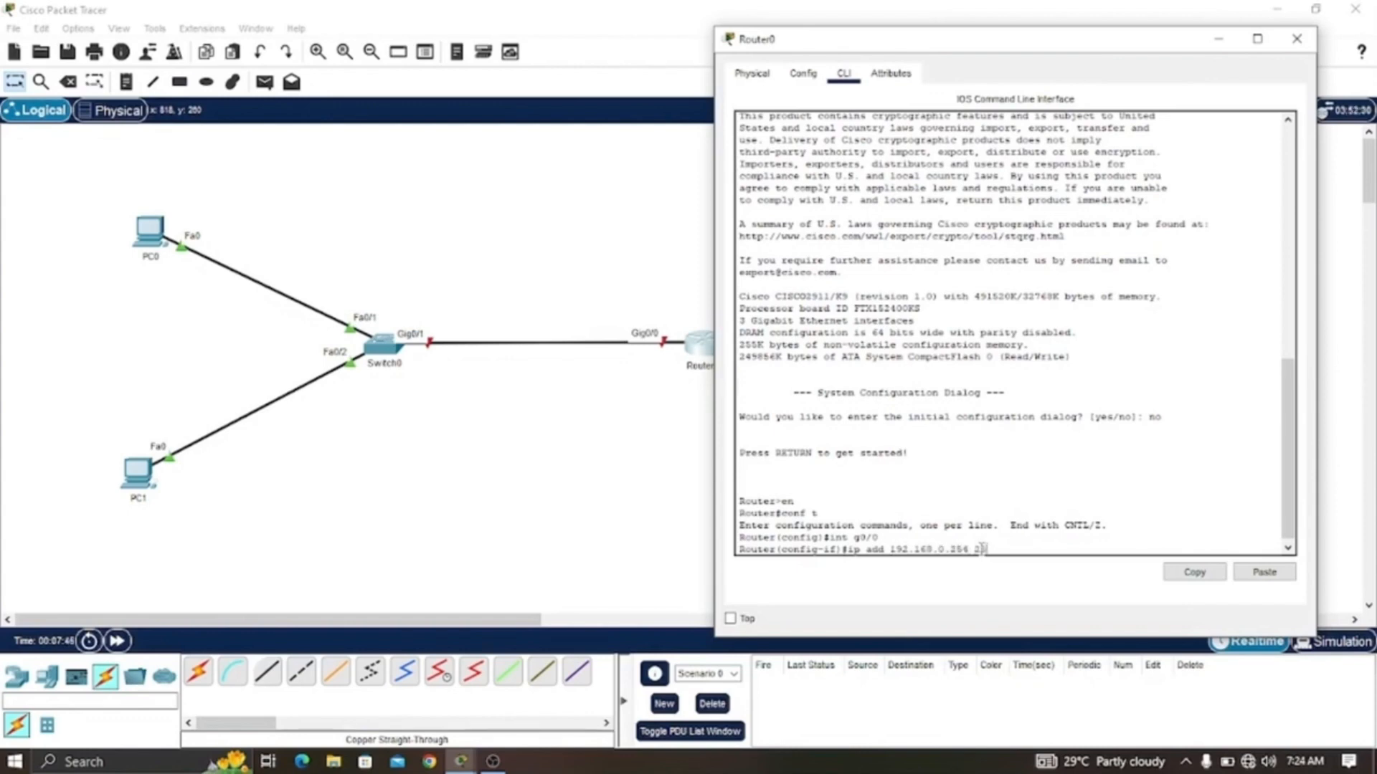
pyautogui.write('.255.255.0')
pyautogui.press('Return')
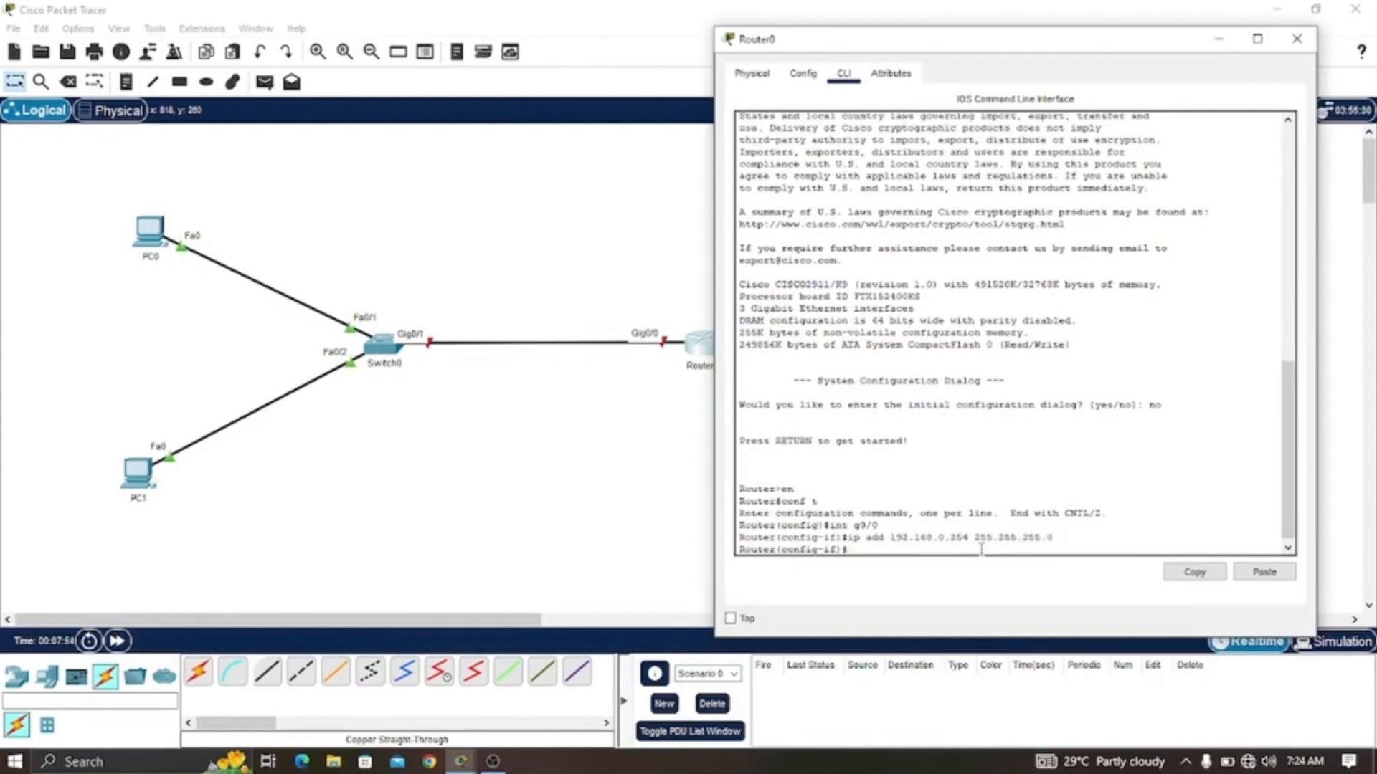
# - Bring GigabitEthernet0/0 up with no shutdown and leave configuration mode with end
pyautogui.write('no shut')
pyautogui.press('Tab')
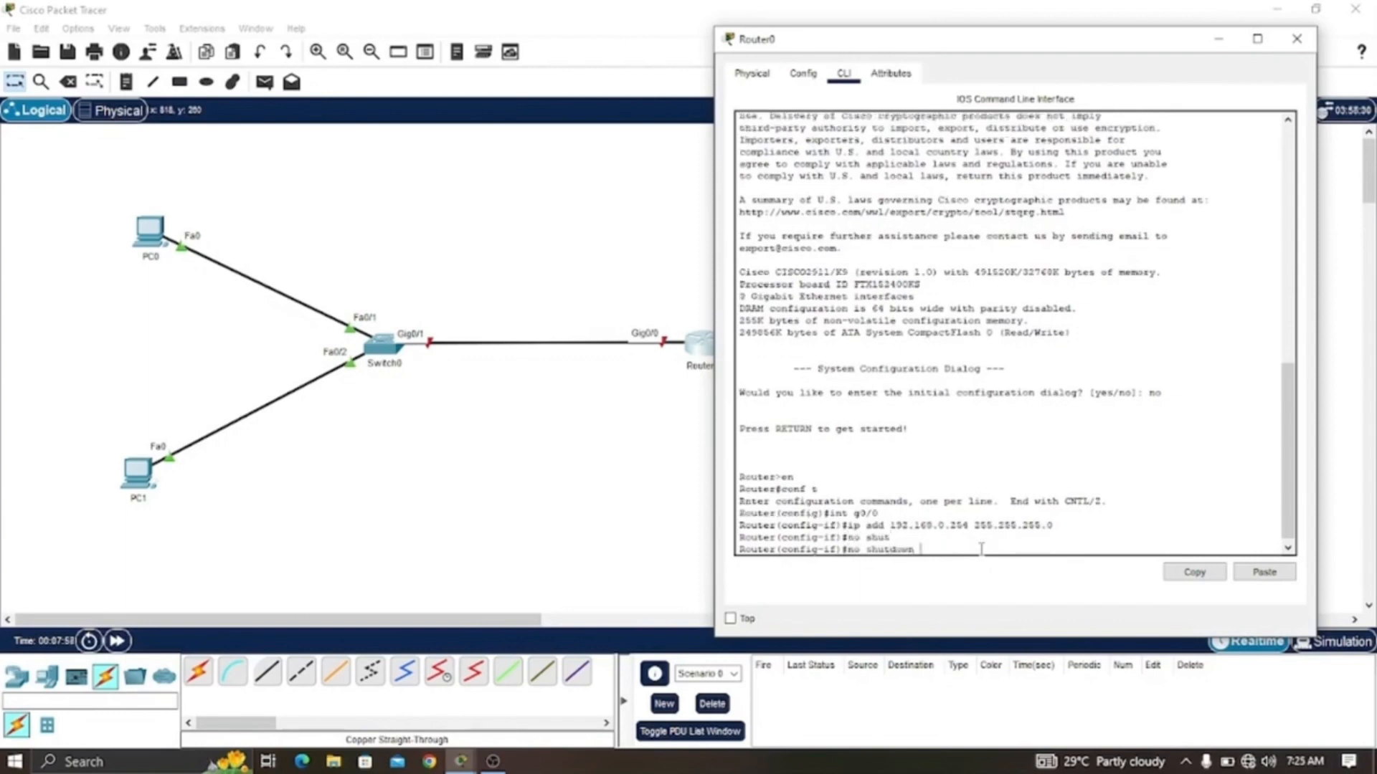
pyautogui.press('Return')
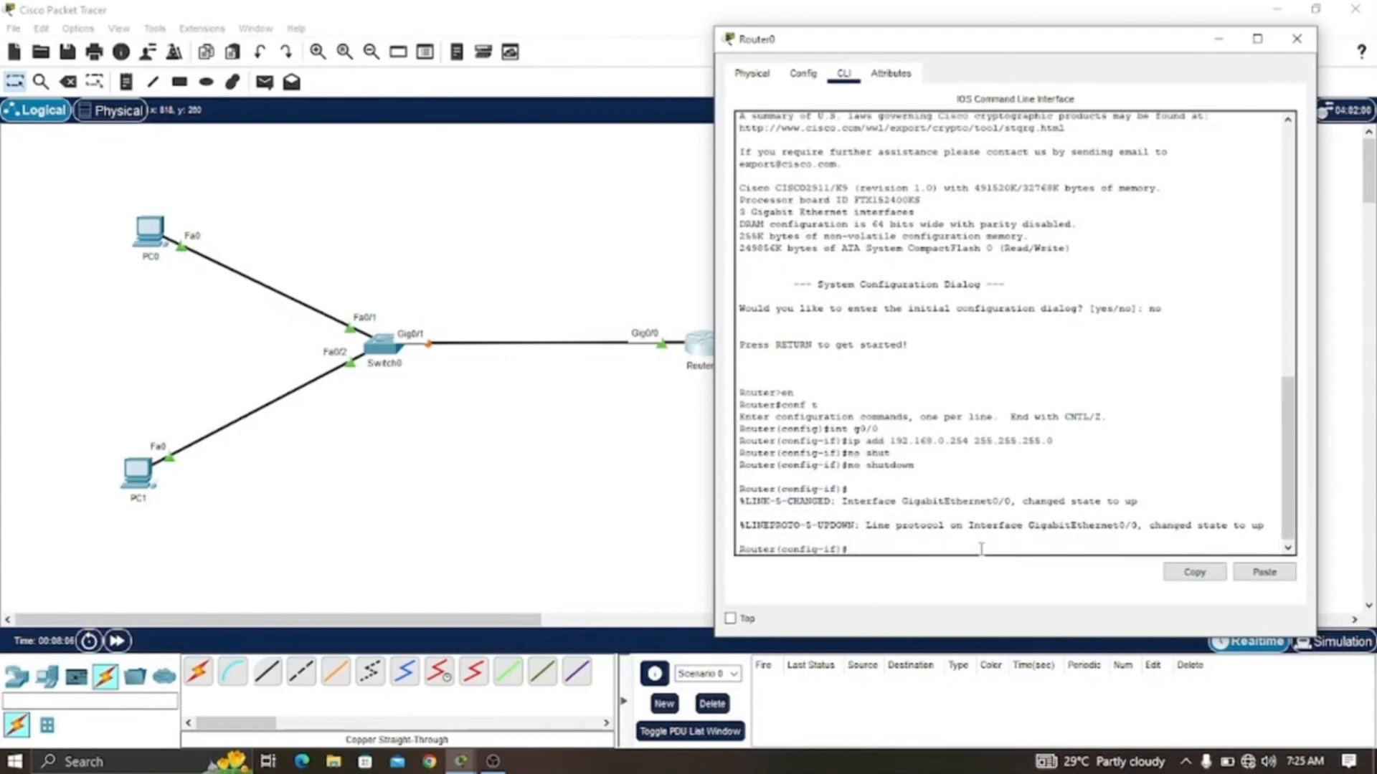
pyautogui.write('end')
pyautogui.press('Return')
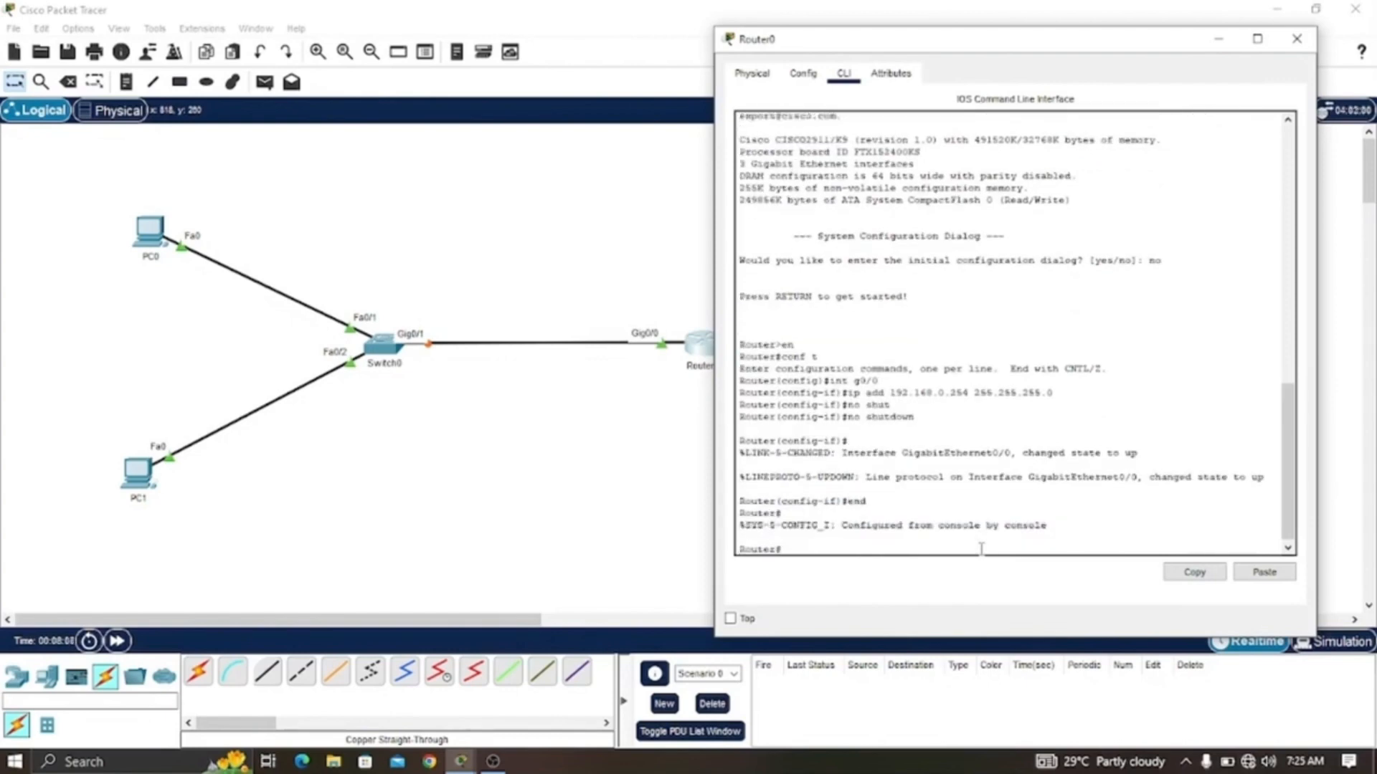
# - Display the router's interface summary with sh ip int br and highlight the GigabitEthernet0/0 entry
pyautogui.write('sh ip int br')
pyautogui.press('Return')
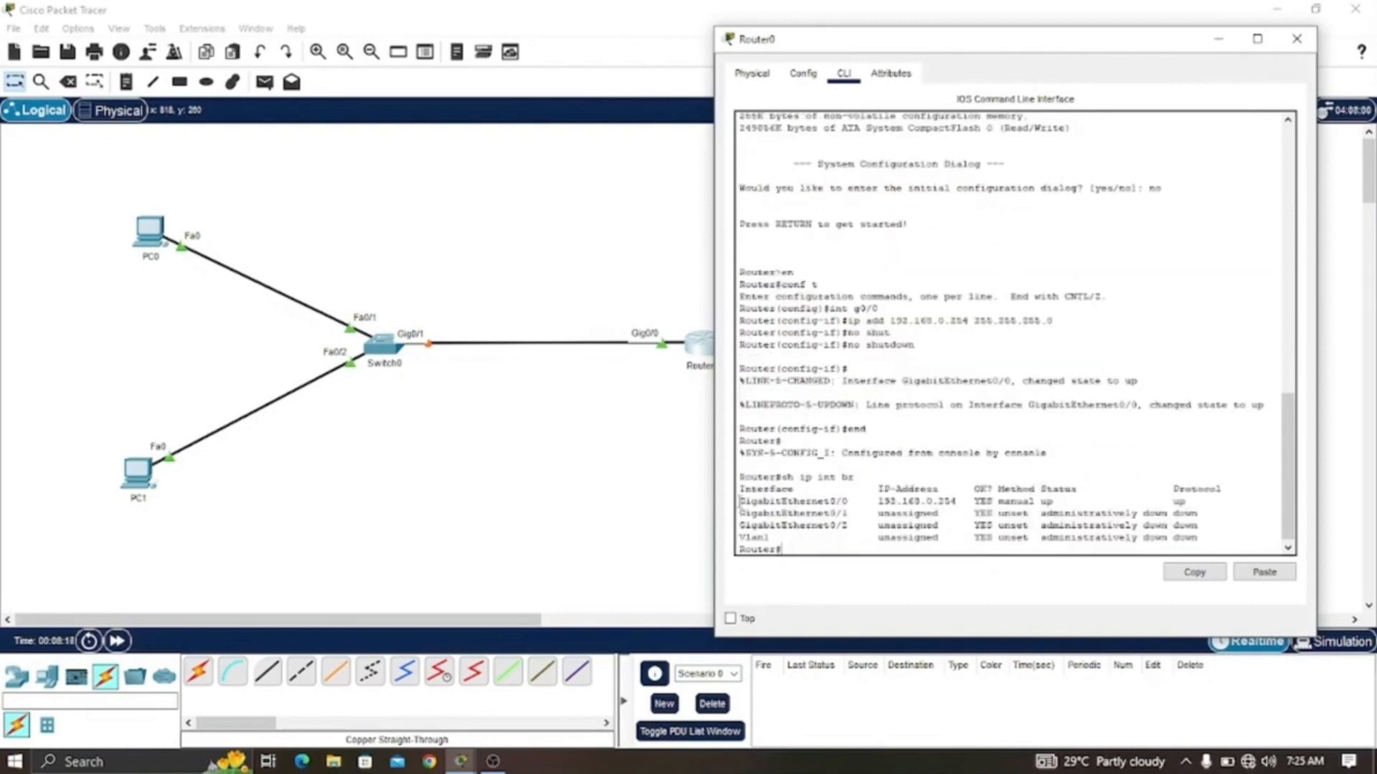
pyautogui.moveTo(739, 501); pyautogui.dragTo(1195, 500)
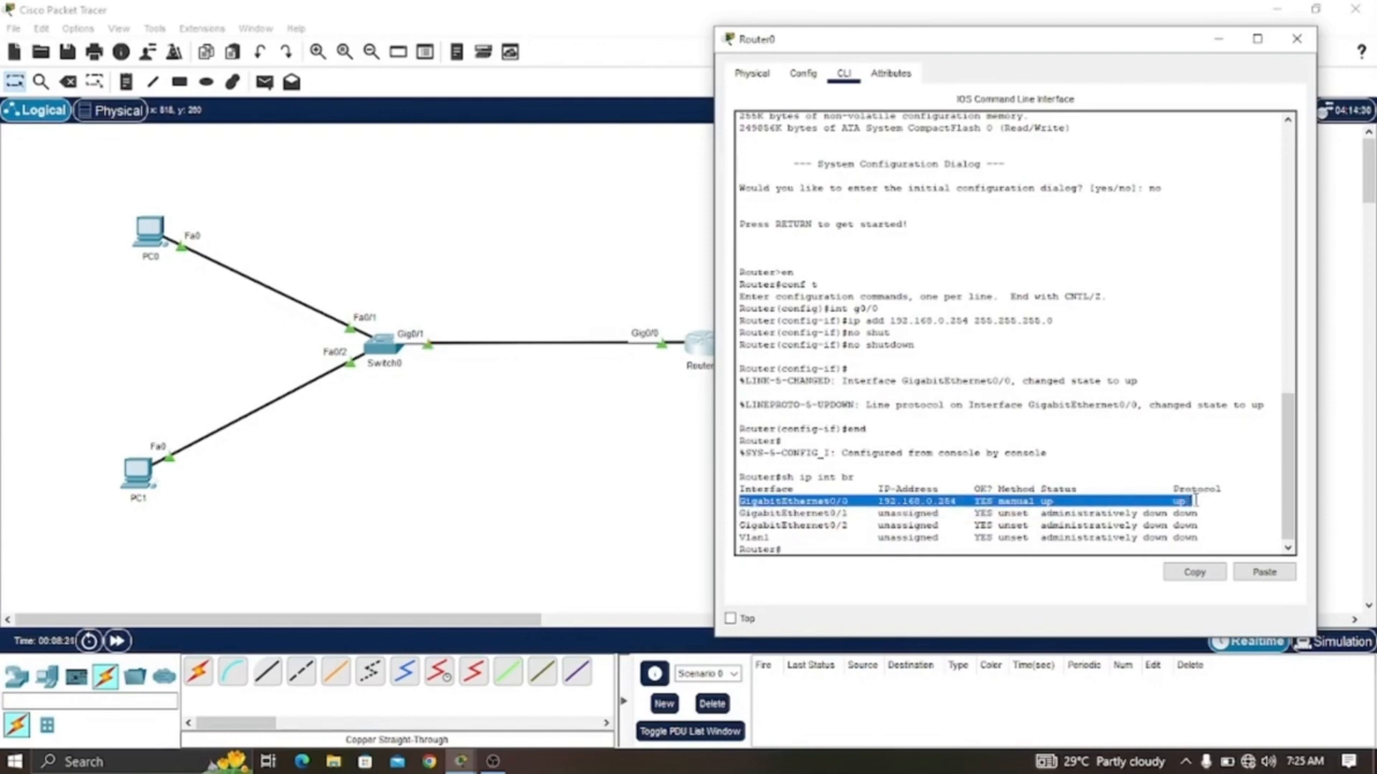
# - Open PC0's configuration settings
pyautogui.click(870, 553)
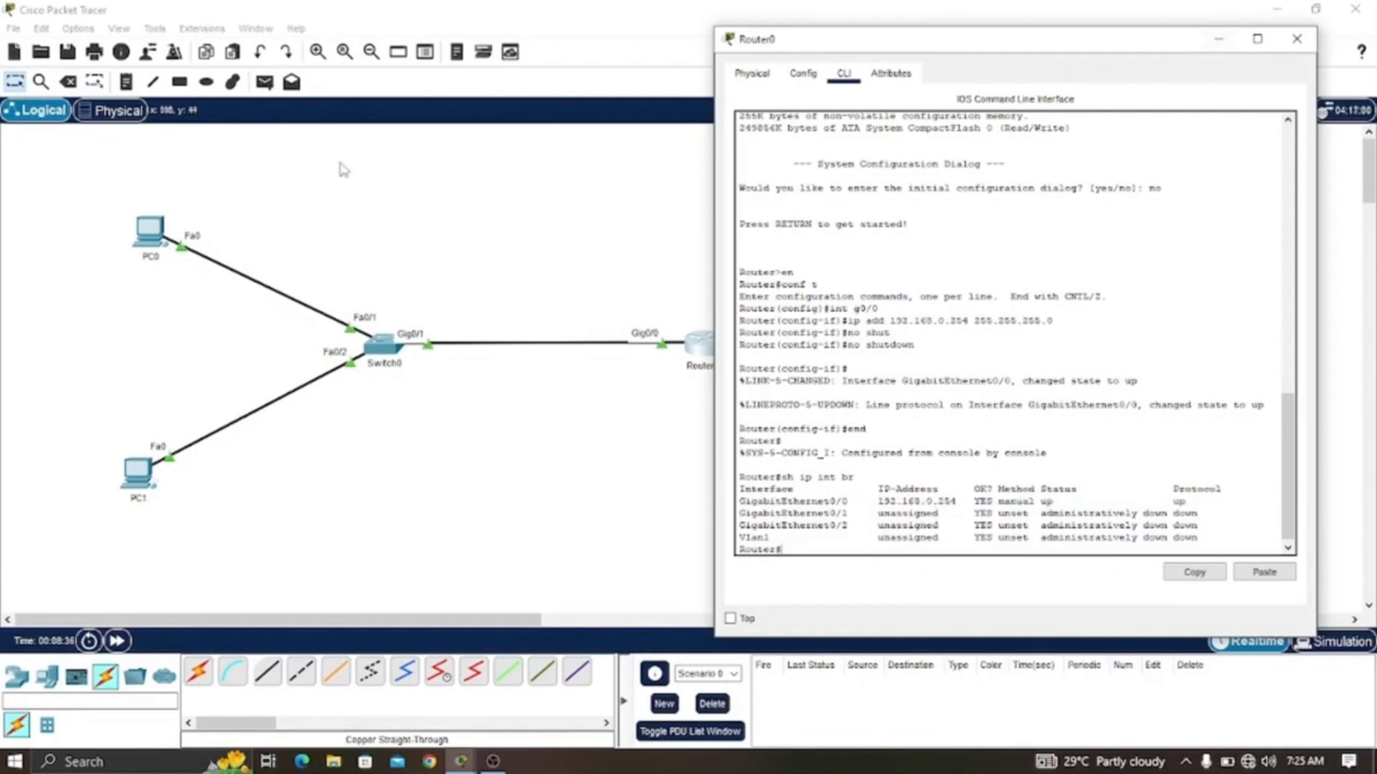
pyautogui.click(152, 229)
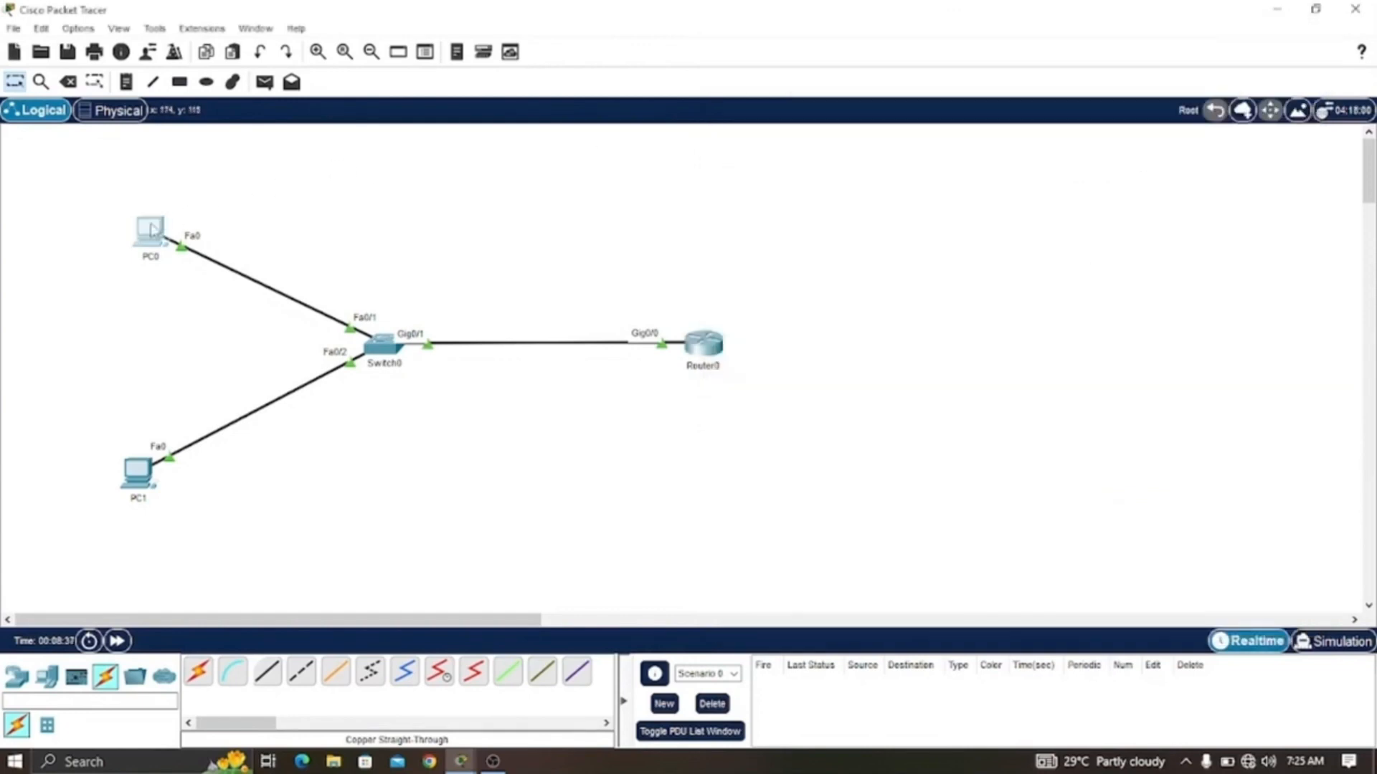
pyautogui.moveTo(694, 129); pyautogui.dragTo(1022, 48)
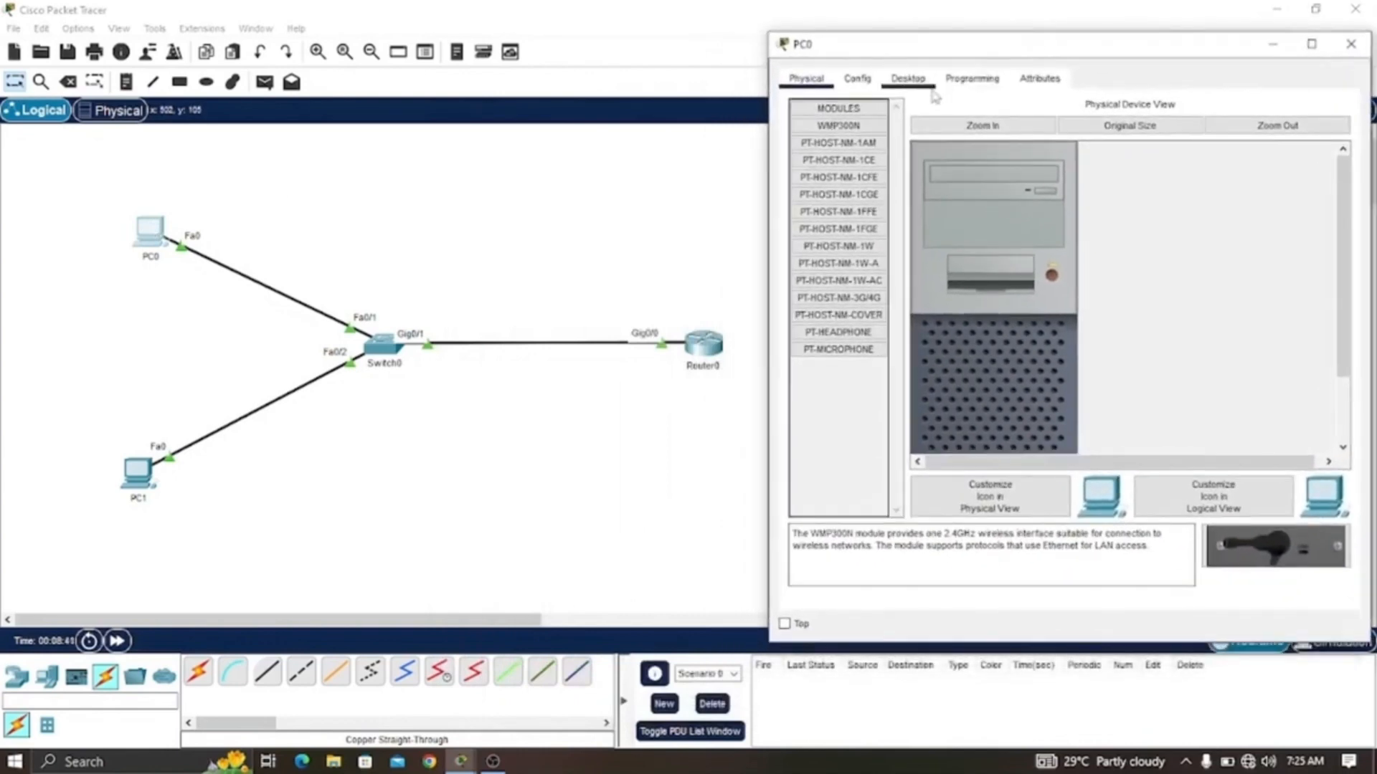
pyautogui.click(859, 80)
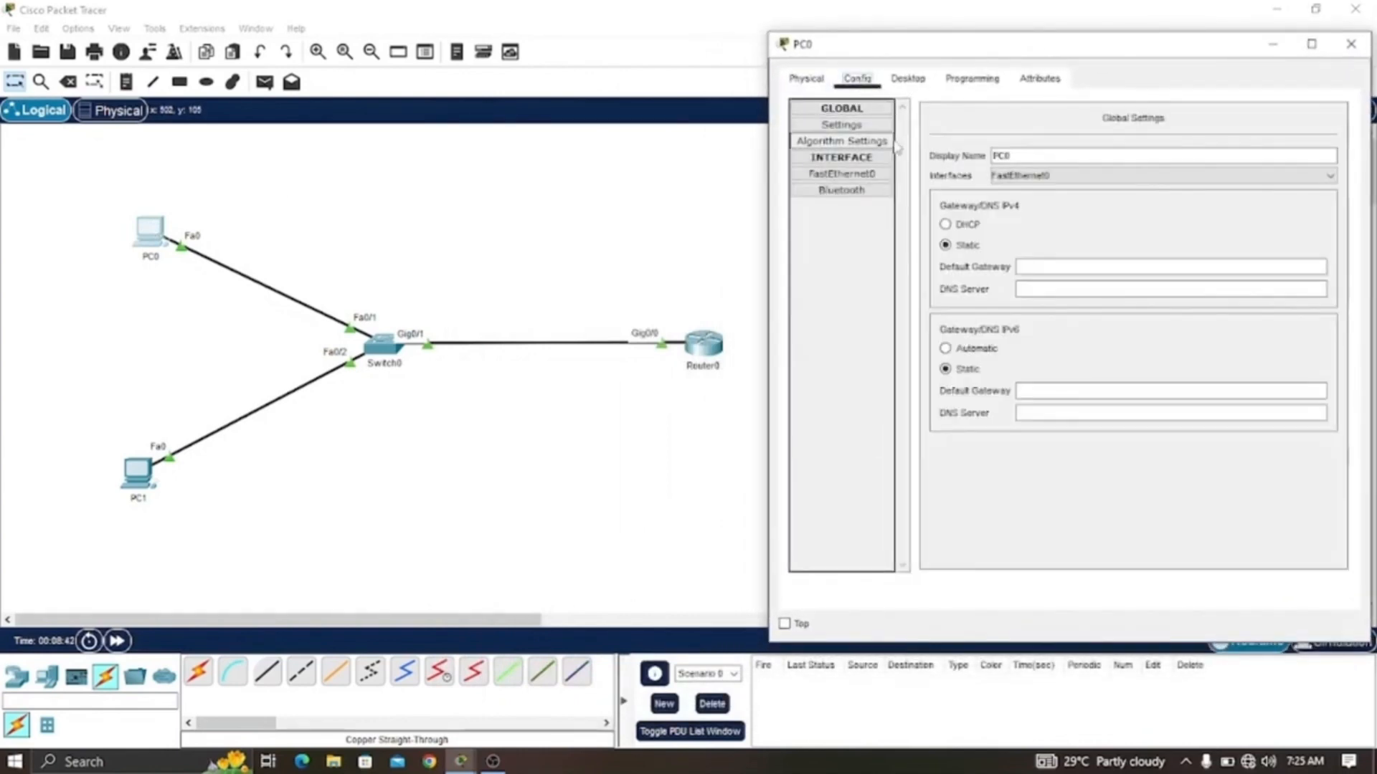
# - Try to set PC0's static default gateway to 192.168.0..254 and dismiss the error
pyautogui.click(1058, 264)
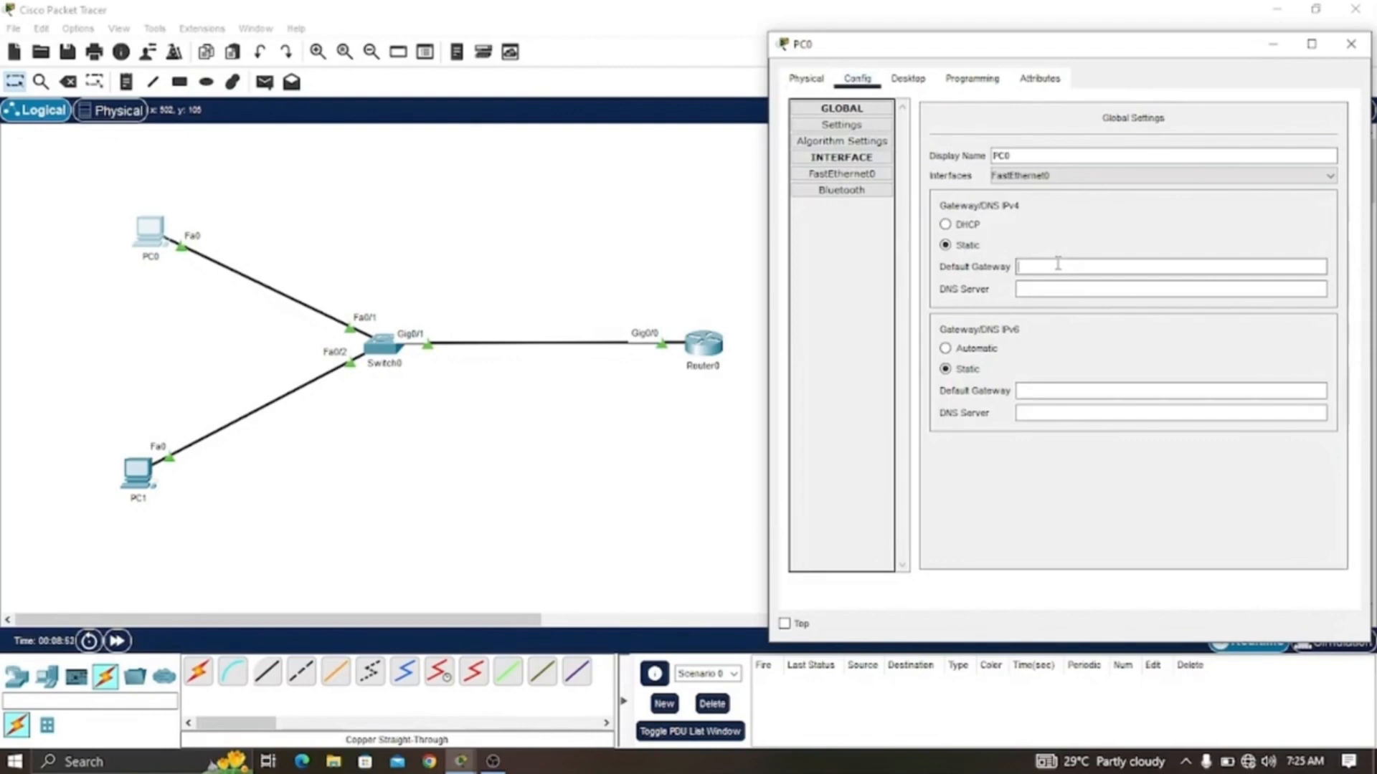
pyautogui.write('192.168.1')
pyautogui.write('.254')
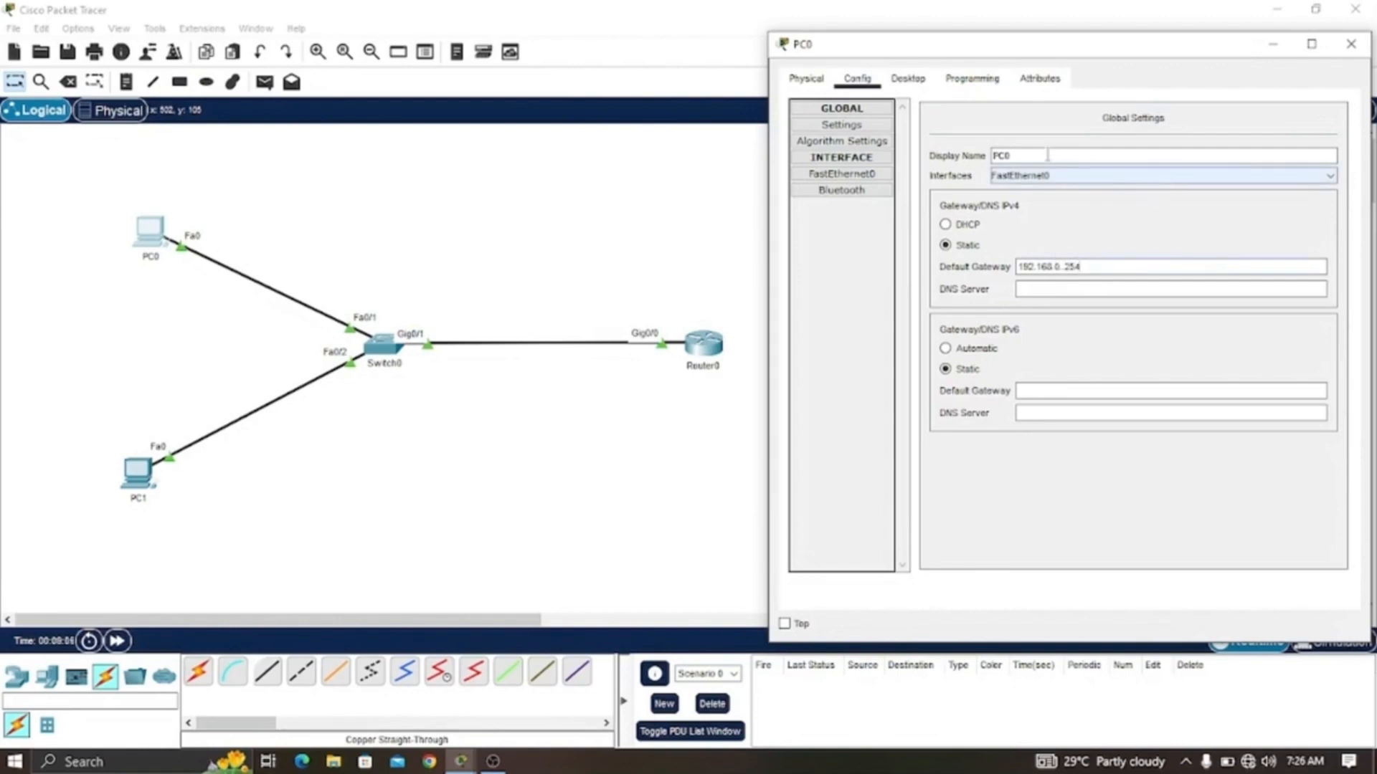
pyautogui.click(866, 179)
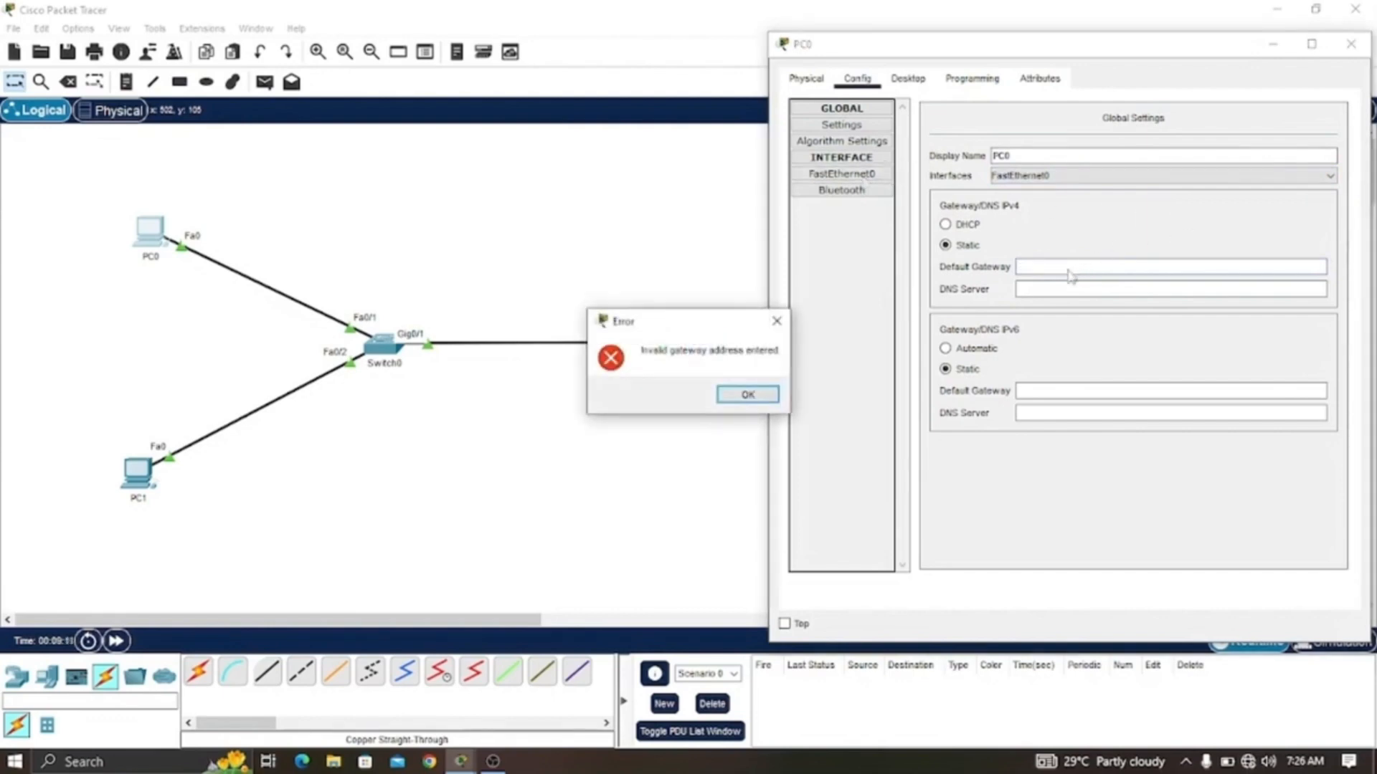
pyautogui.click(746, 395)
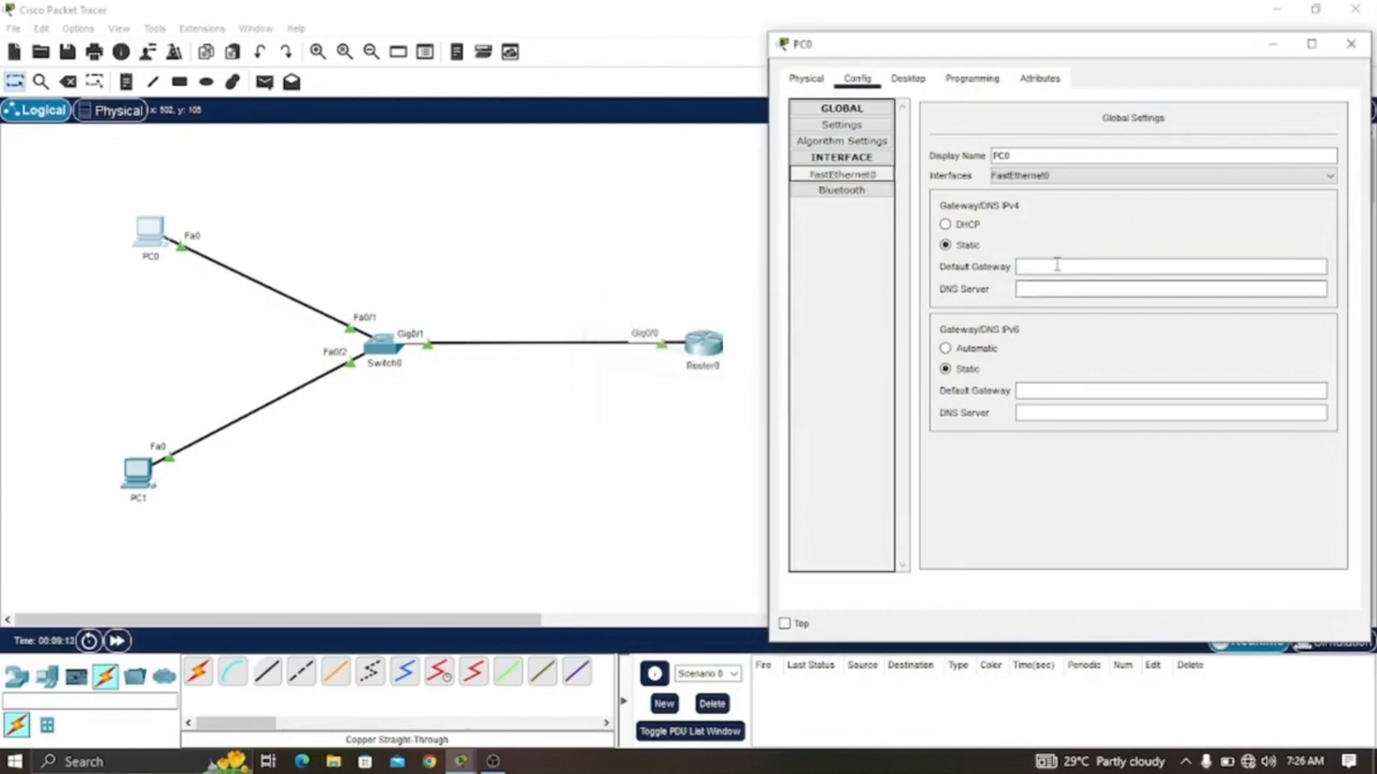
# - Set PC0's static default gateway to 192.168.0.254
pyautogui.click(1058, 265)
pyautogui.write('1')
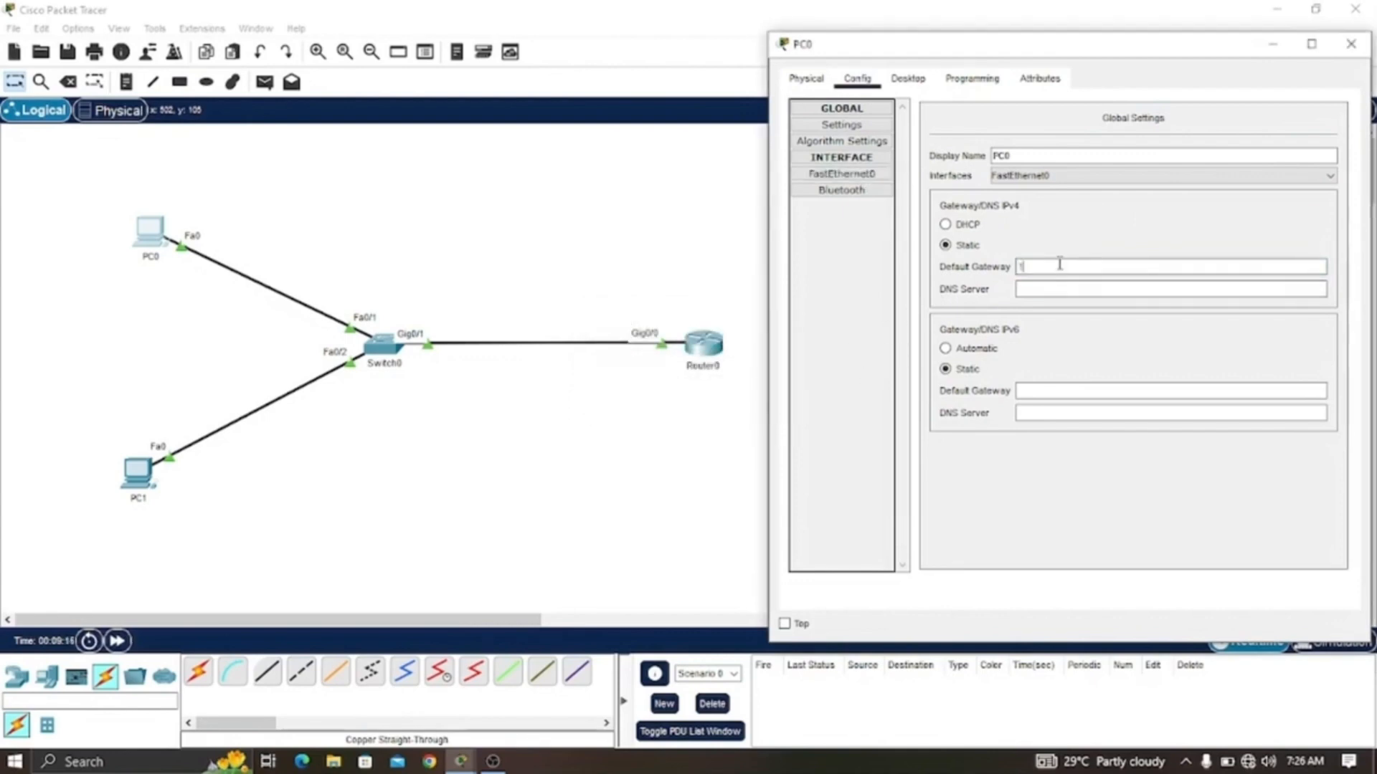
pyautogui.write('92.168.0.254')
# - Set PC0's FastEthernet0 IPv4 address to 192.168.0.11 with subnet mask 255.255.255.0, then close PC0's window
pyautogui.click(860, 174)
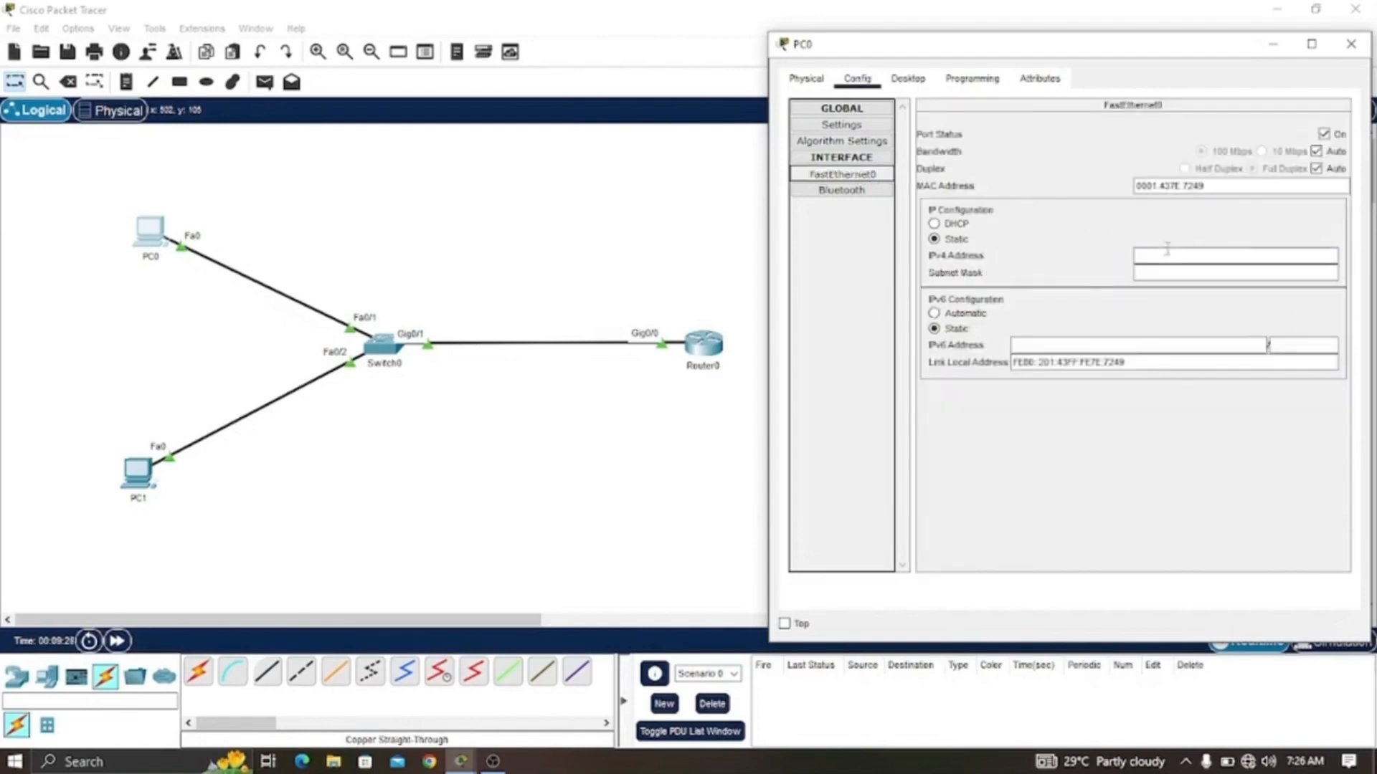
pyautogui.click(1192, 255)
pyautogui.write('192')
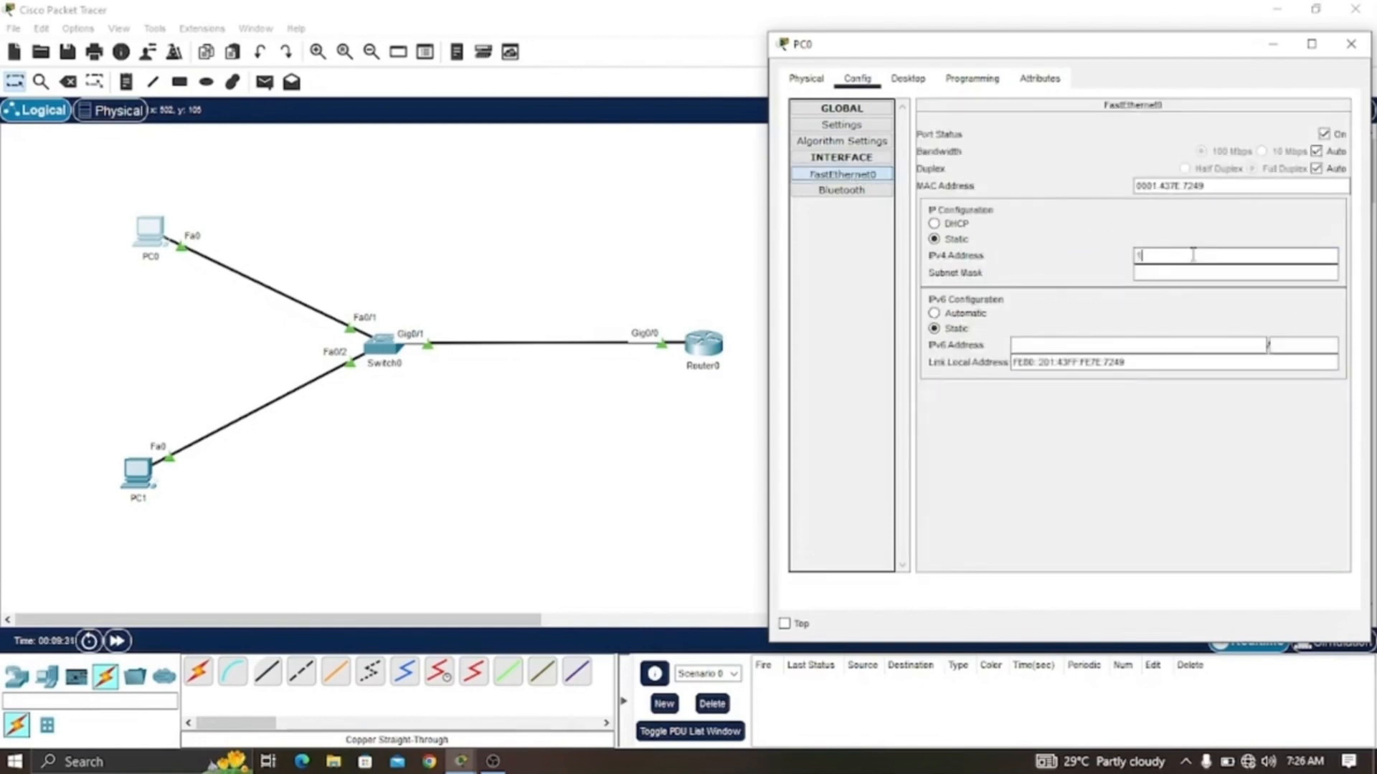
pyautogui.write('68.0.')
pyautogui.write('11')
pyautogui.press('Tab')
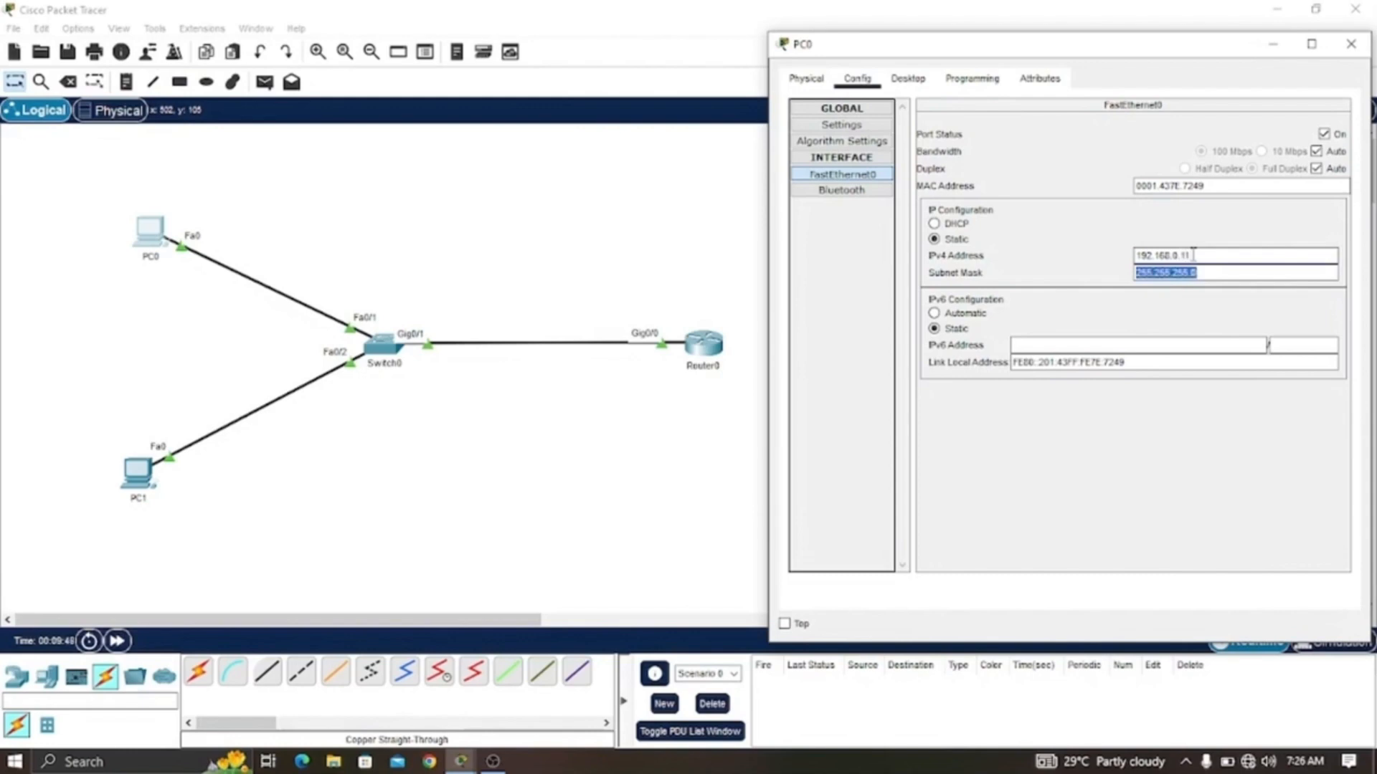
pyautogui.click(1232, 273)
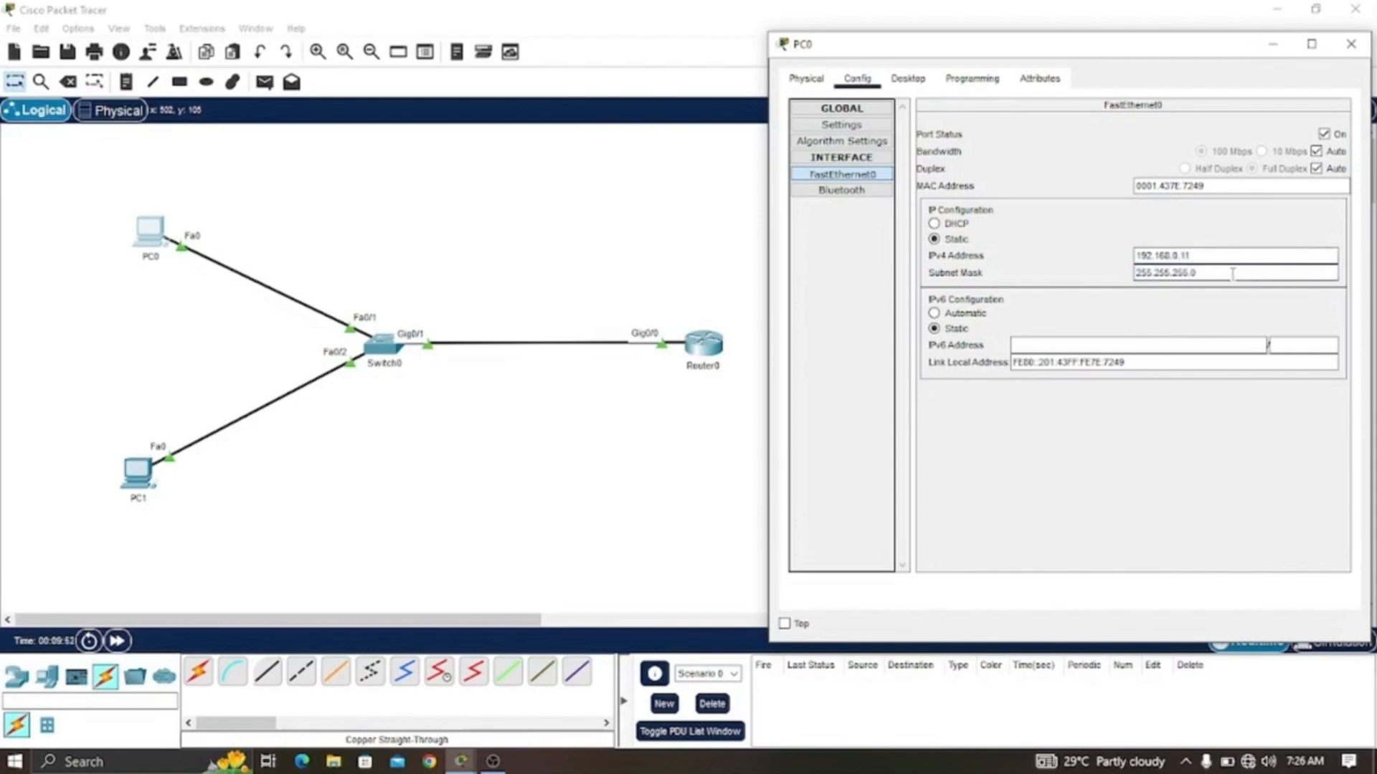
pyautogui.click(1351, 44)
# - Open PC1's configuration settings and set its static default gateway to 192.168.0.254
pyautogui.click(135, 469)
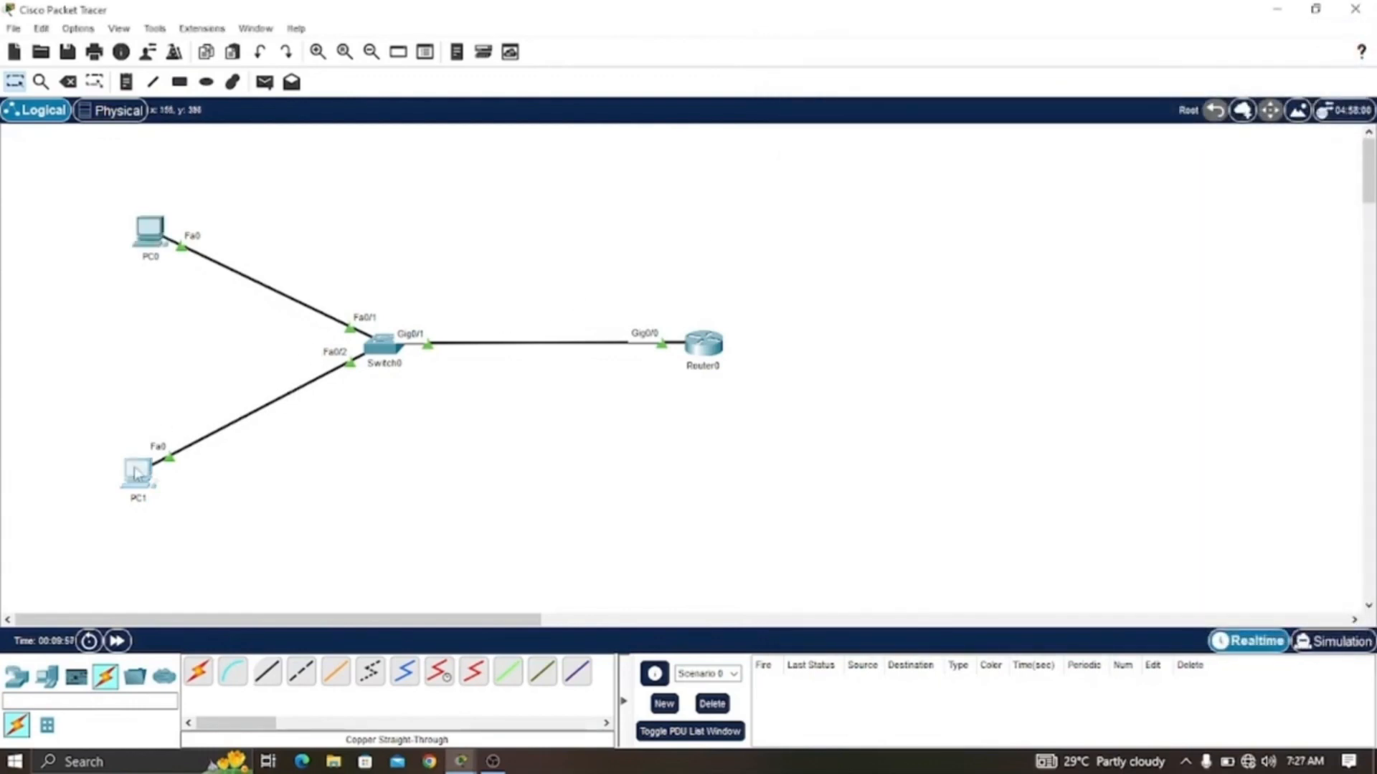
pyautogui.moveTo(699, 138); pyautogui.dragTo(994, 85)
pyautogui.click(829, 90)
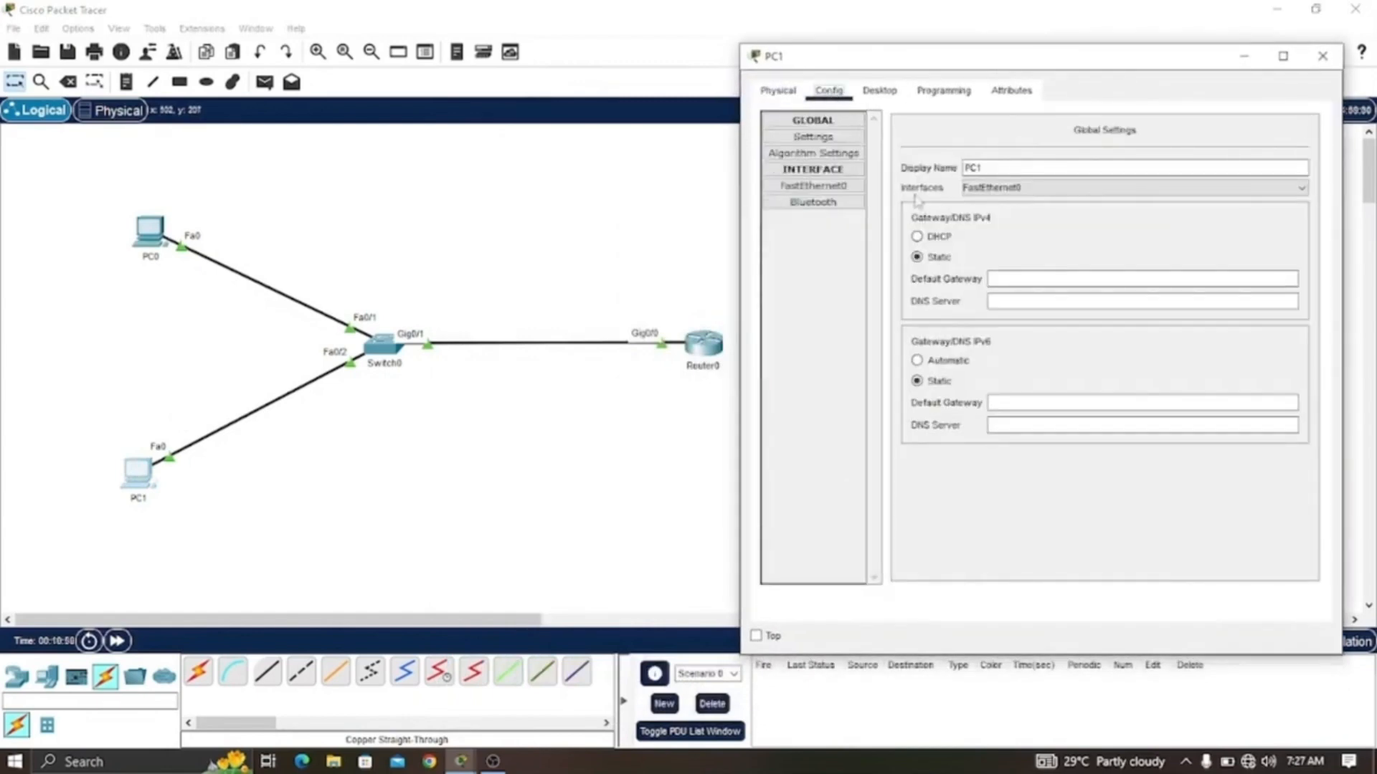
pyautogui.click(1015, 280)
pyautogui.write('1')
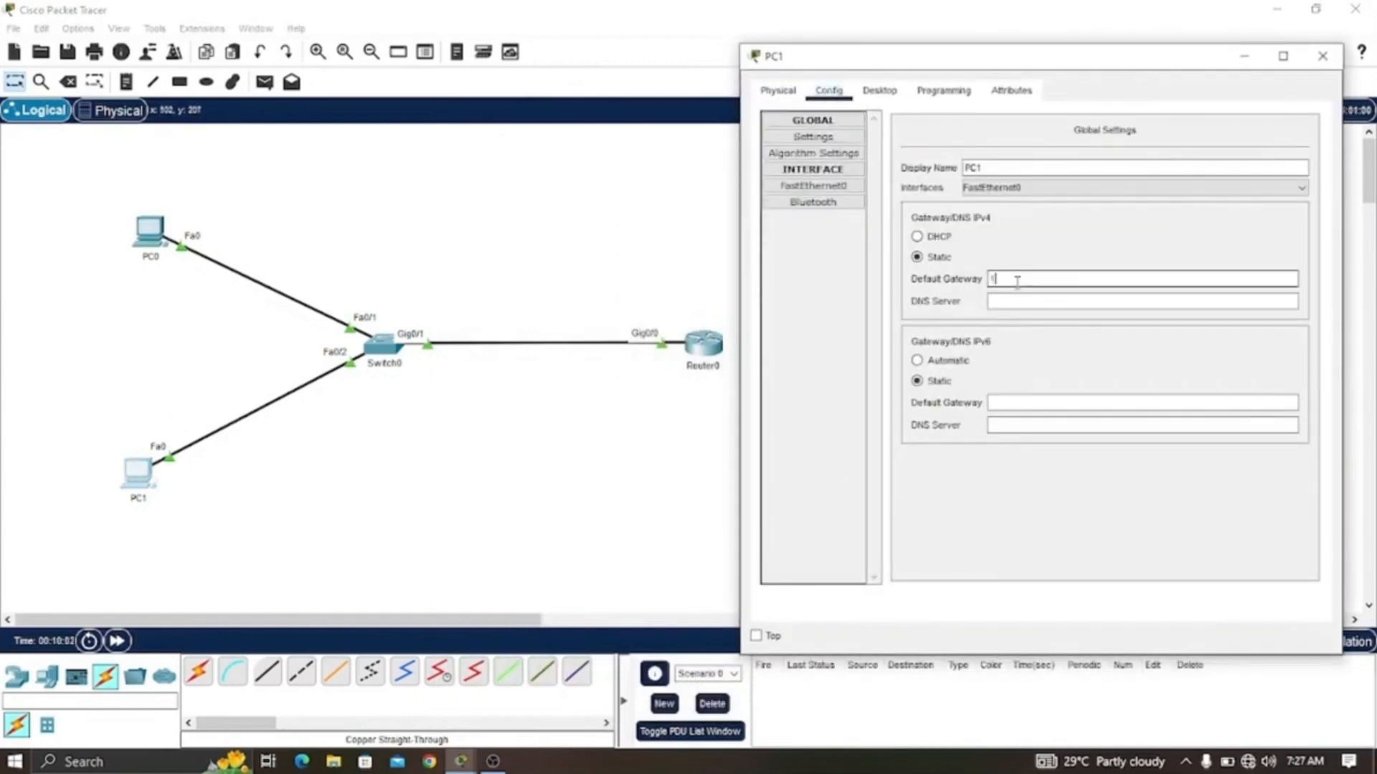
pyautogui.write('92.168.0.254')
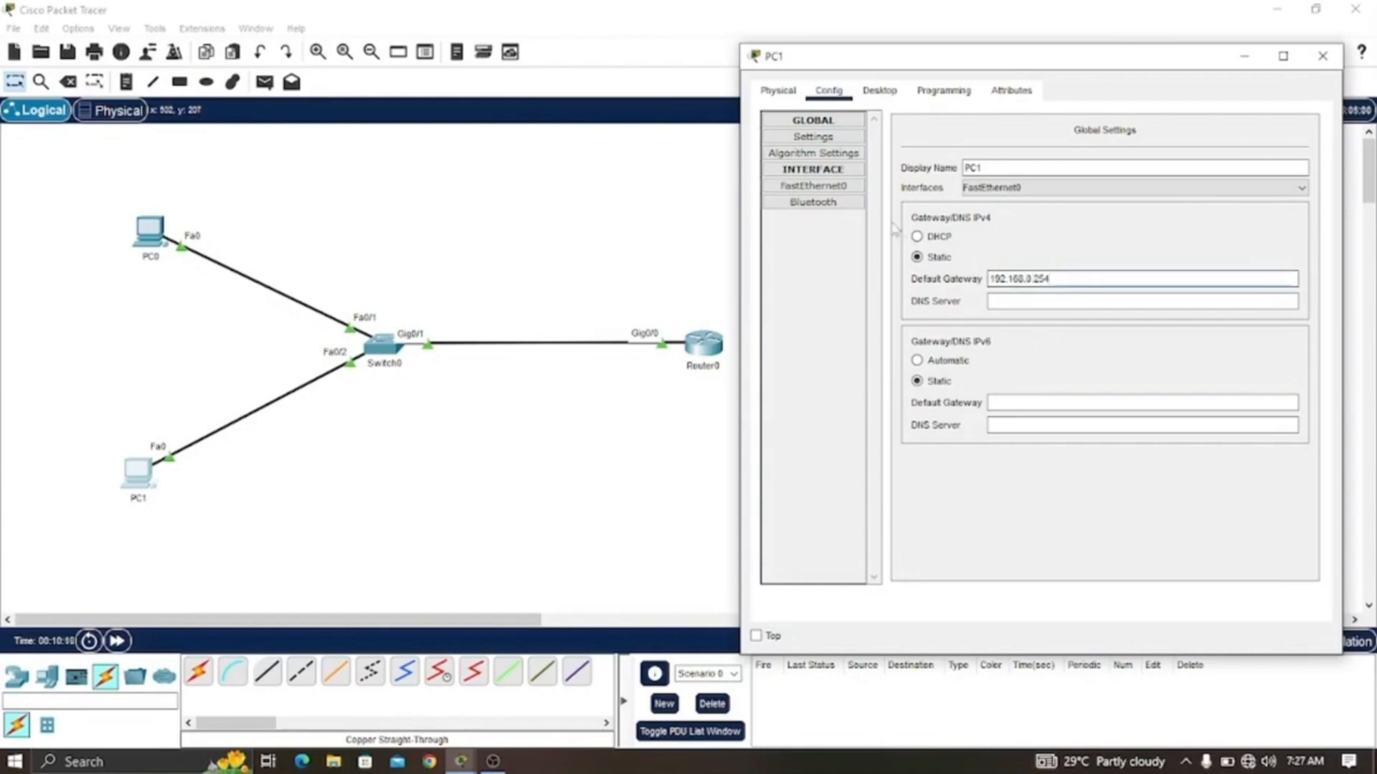
# - Set PC1's FastEthernet0 IPv4 address to 192.168.0.12 with subnet mask 255.255.255.0
pyautogui.click(837, 188)
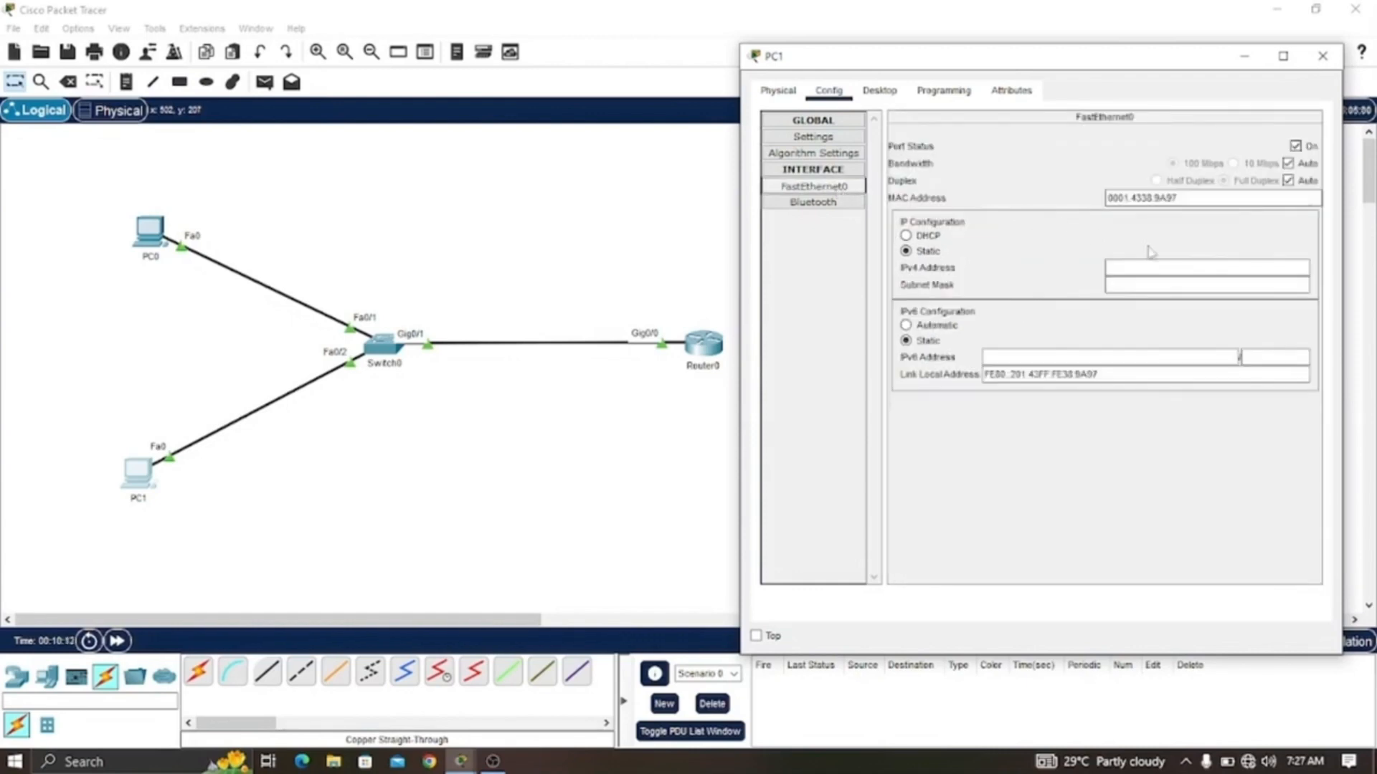
pyautogui.click(1169, 267)
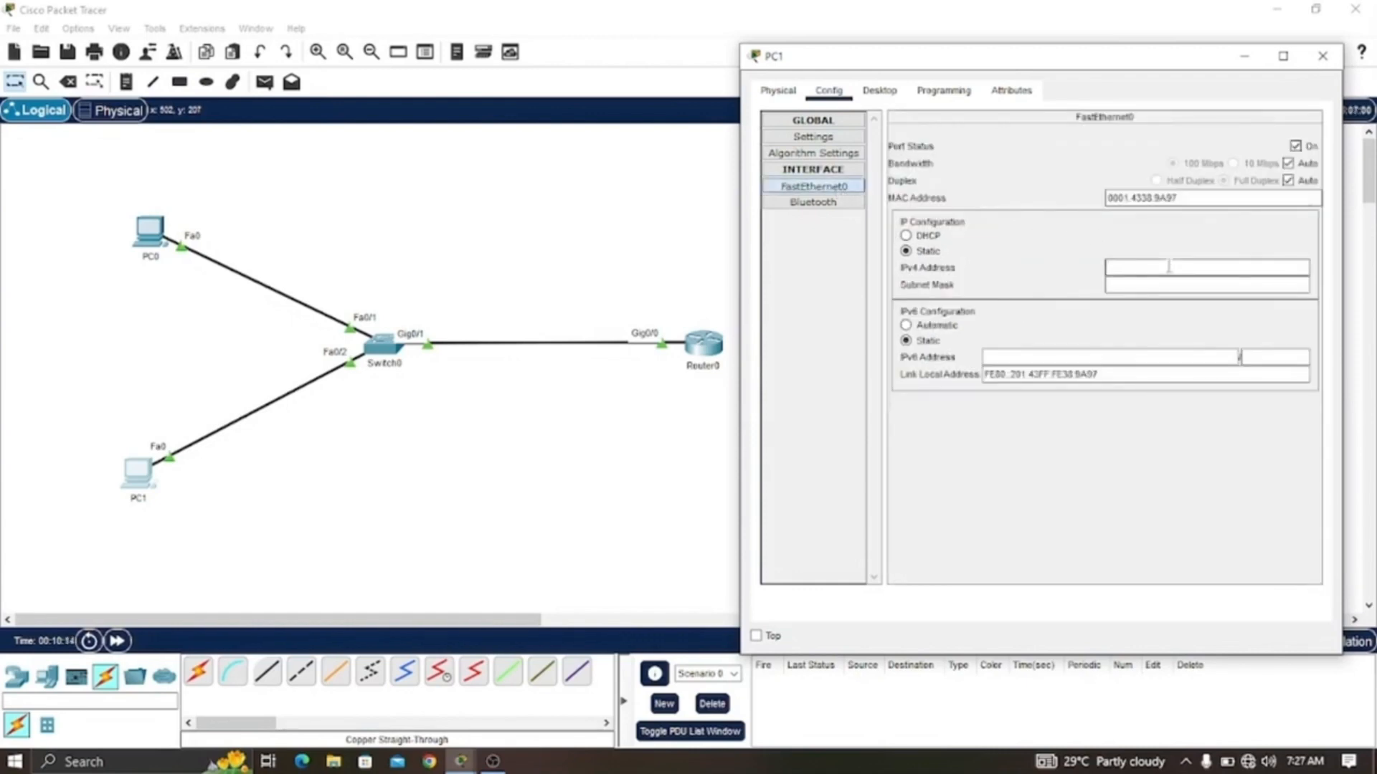
pyautogui.write('192.168.0.12')
pyautogui.press('Tab')
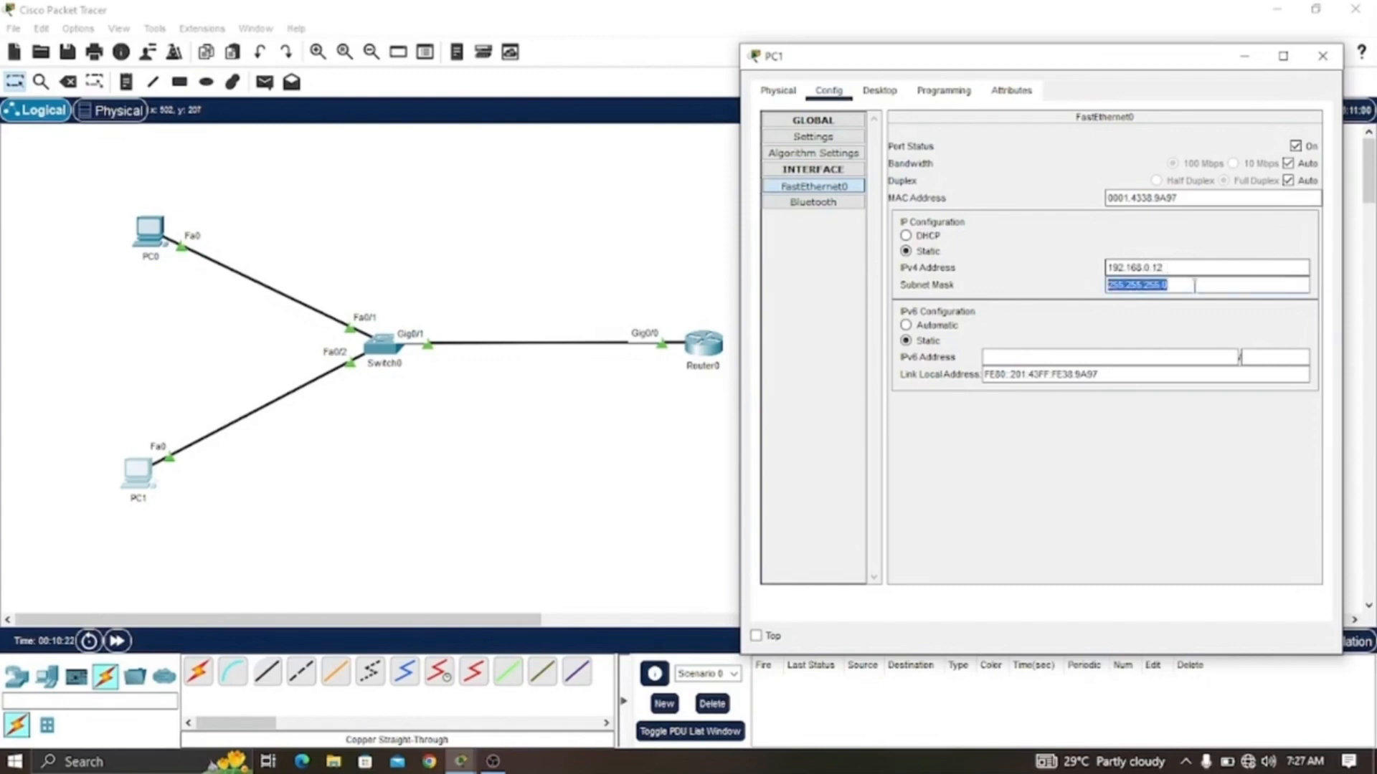
pyautogui.click(1202, 286)
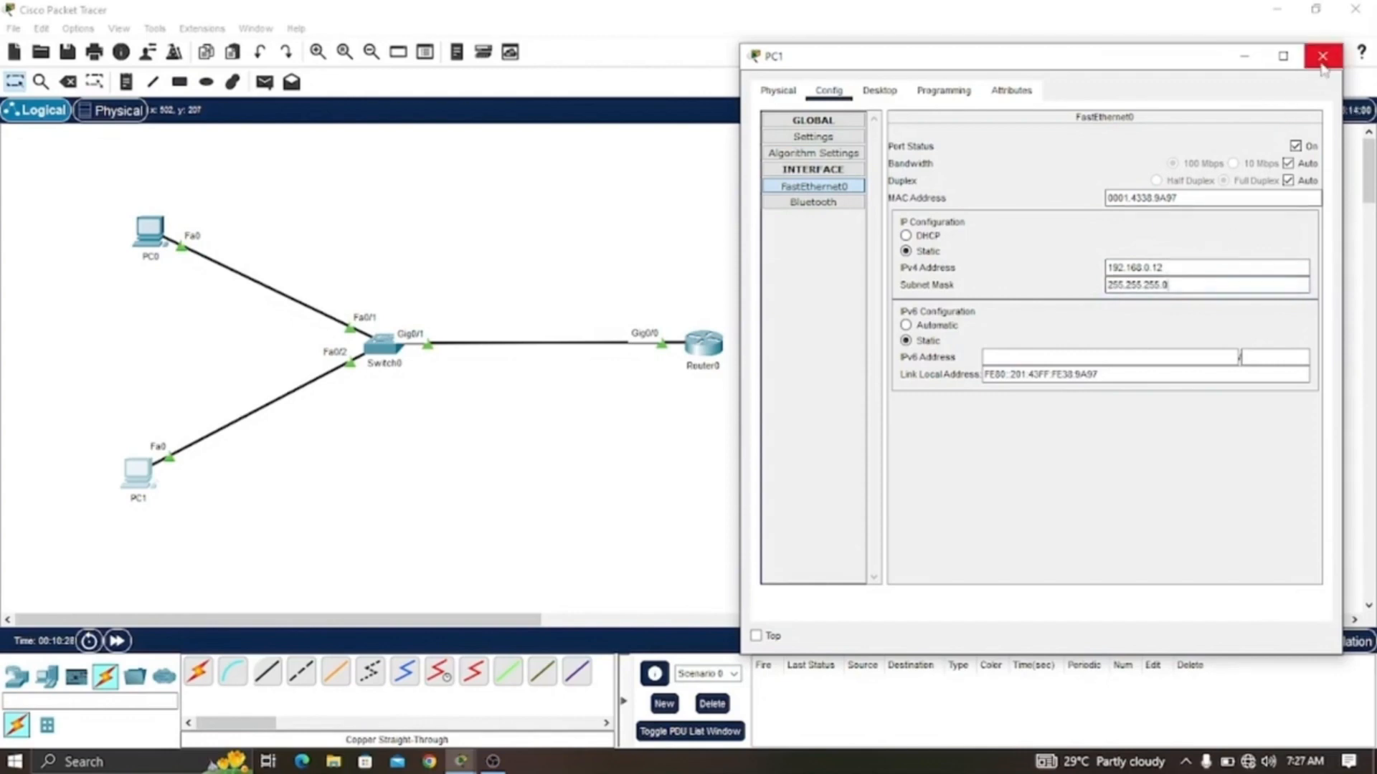
# - Open PC1's Command Prompt, ping 192.168.0.254, and highlight the reply lines
pyautogui.click(879, 91)
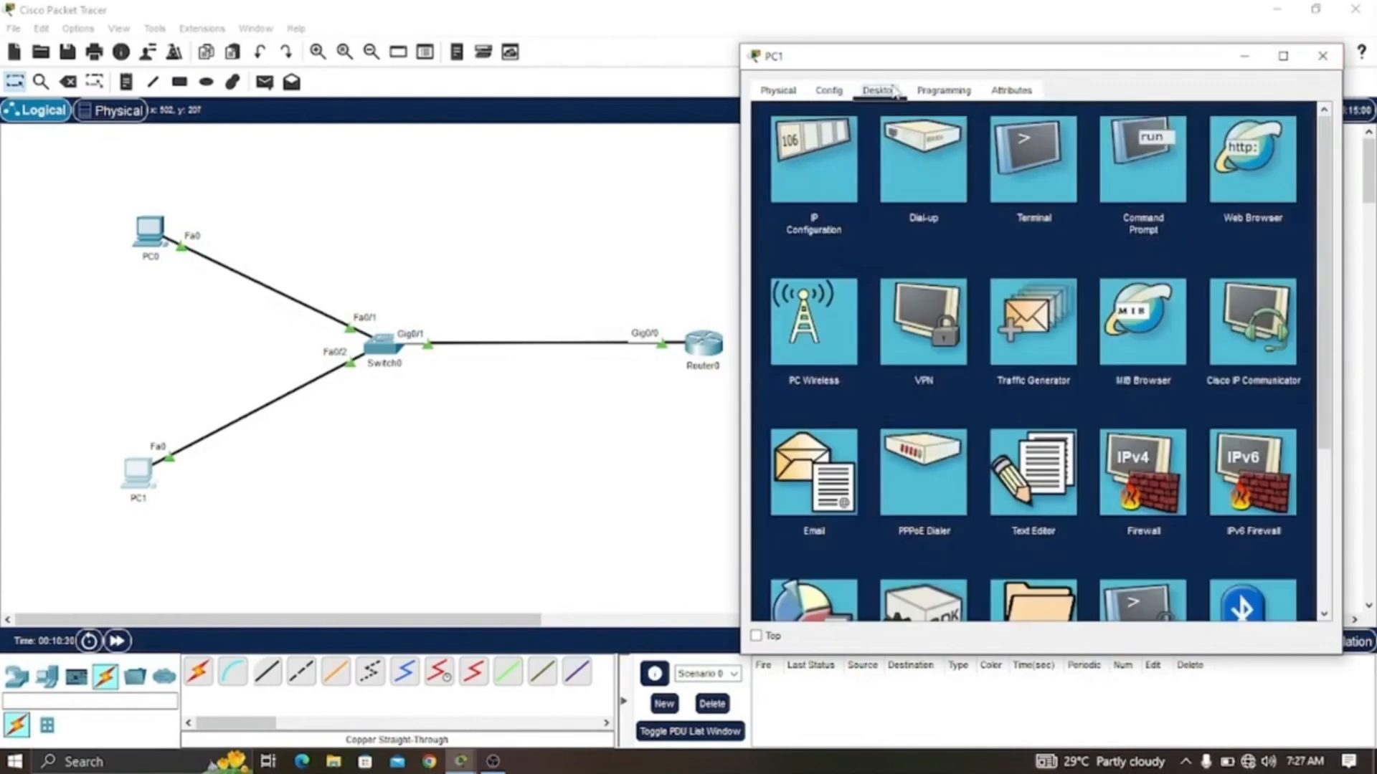
pyautogui.click(1123, 162)
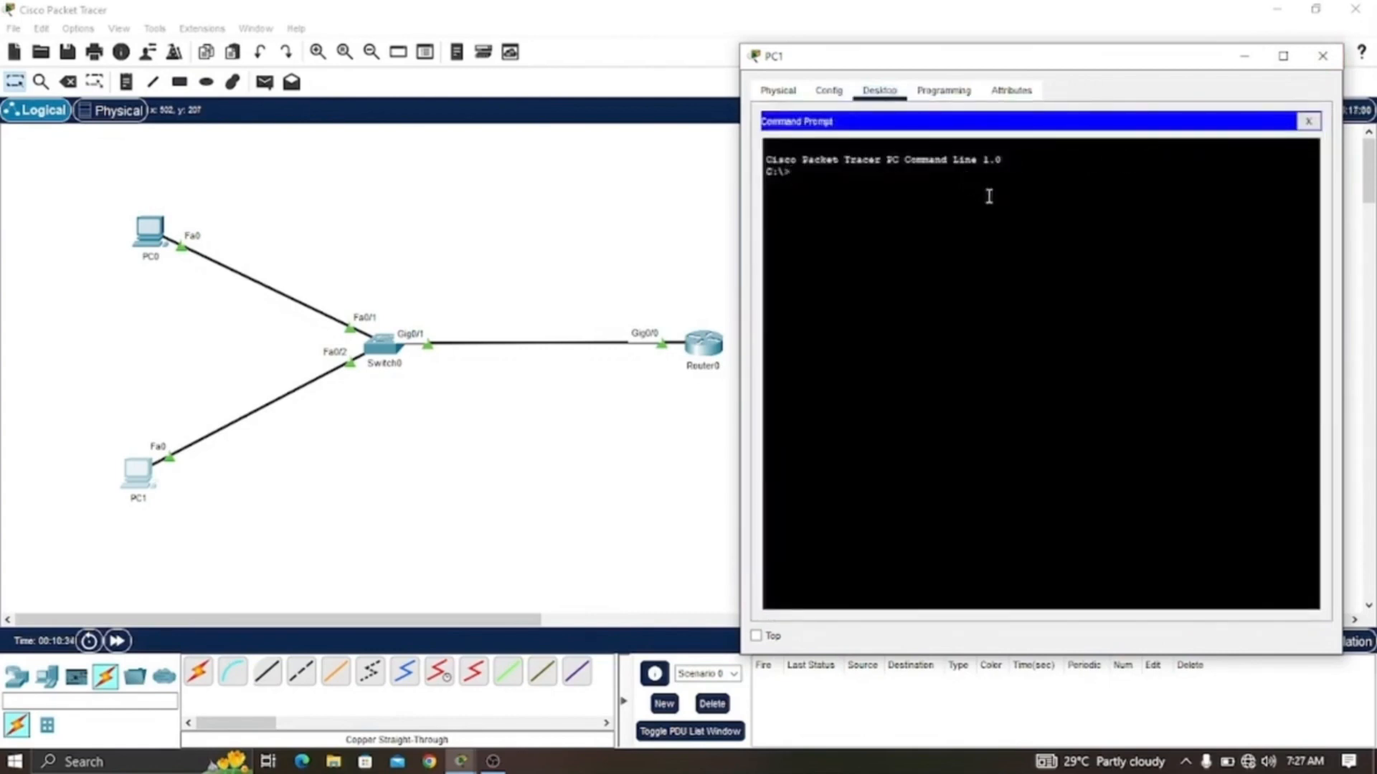
pyautogui.write('ping 192.168.0.254')
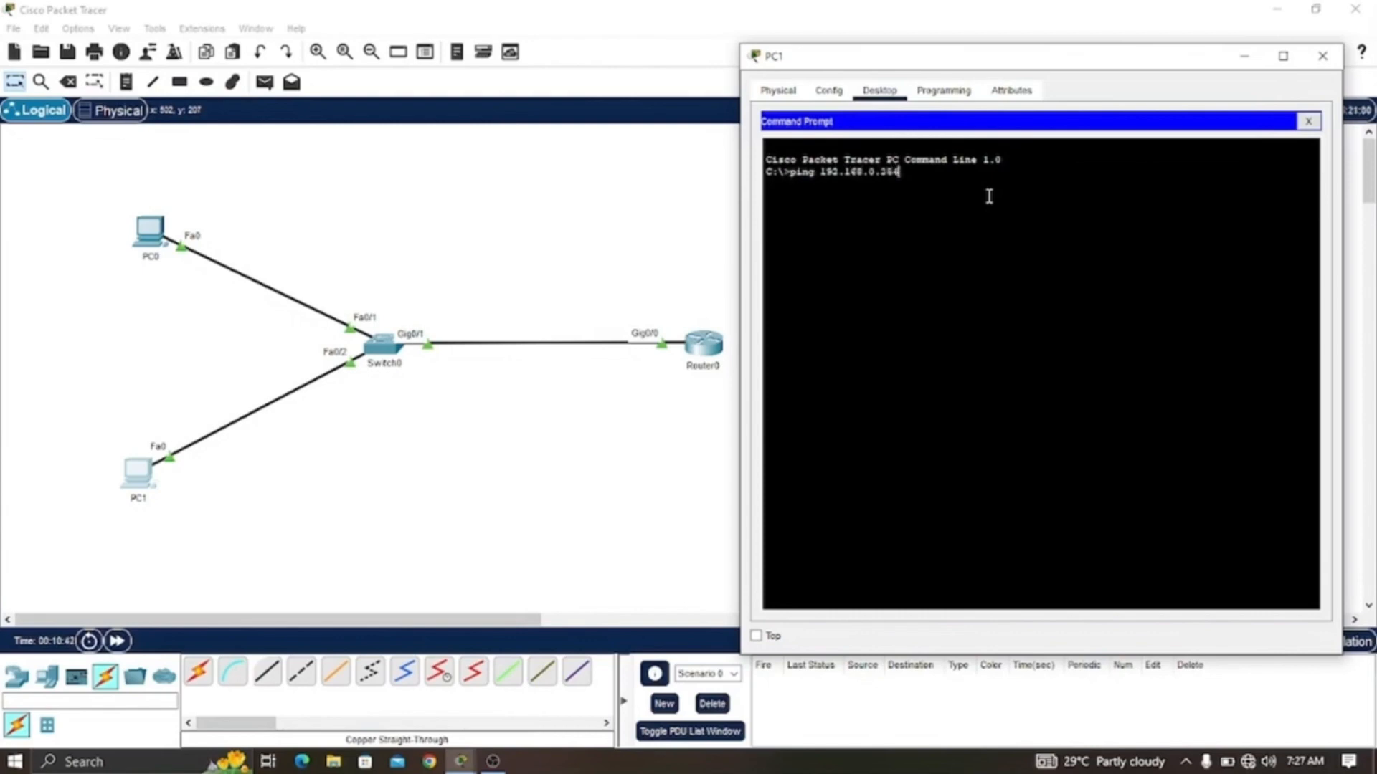
pyautogui.press('Return')
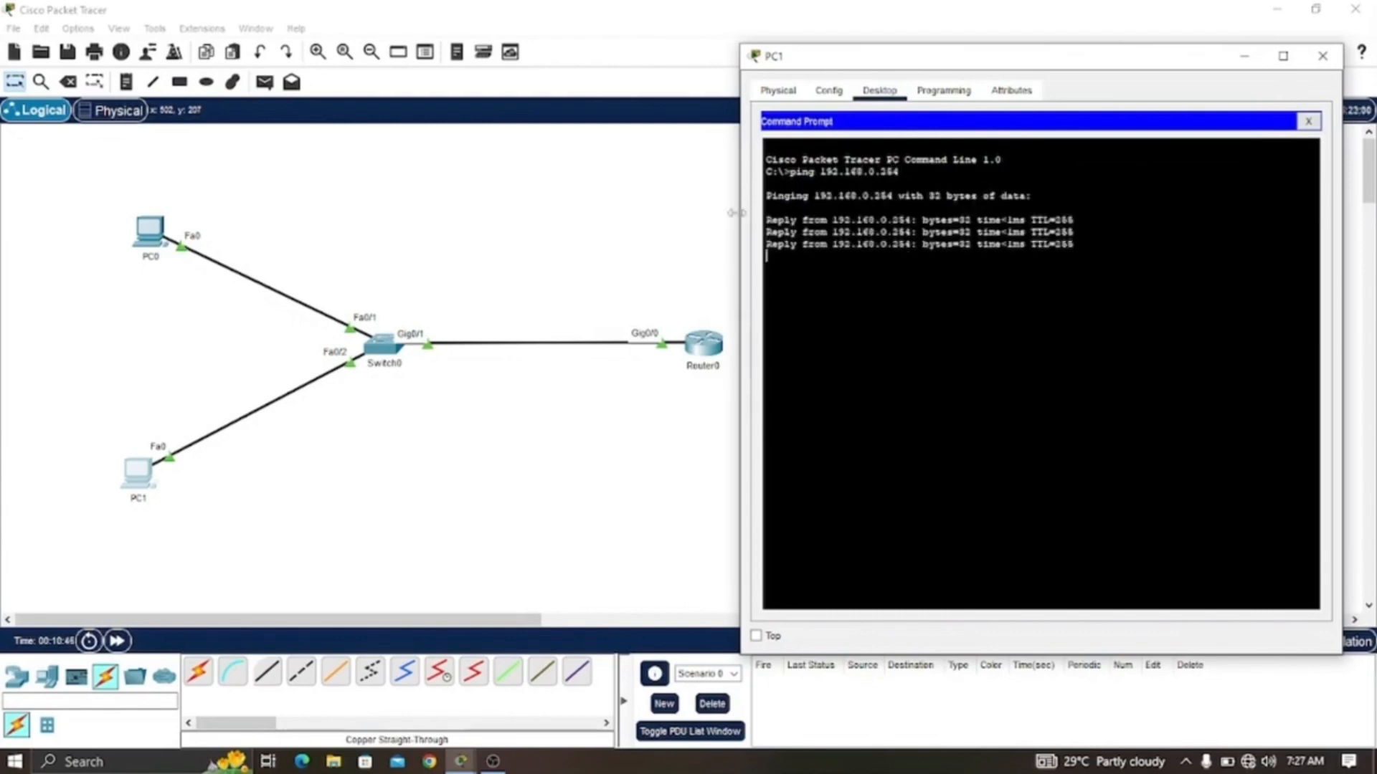
pyautogui.moveTo(765, 219); pyautogui.dragTo(1102, 279)
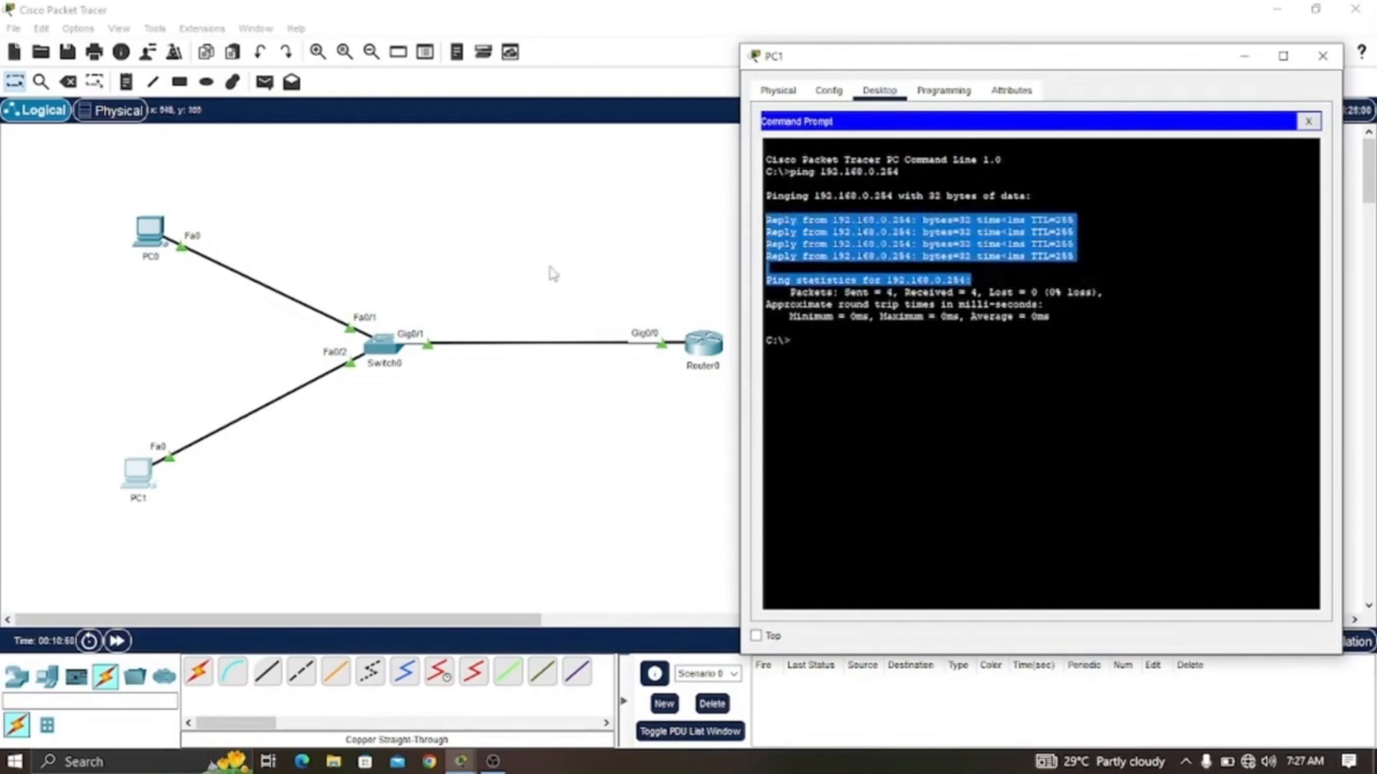
# - Open PC0's Command Prompt, ping 192.168.0.254, and highlight the reply lines
pyautogui.click(155, 240)
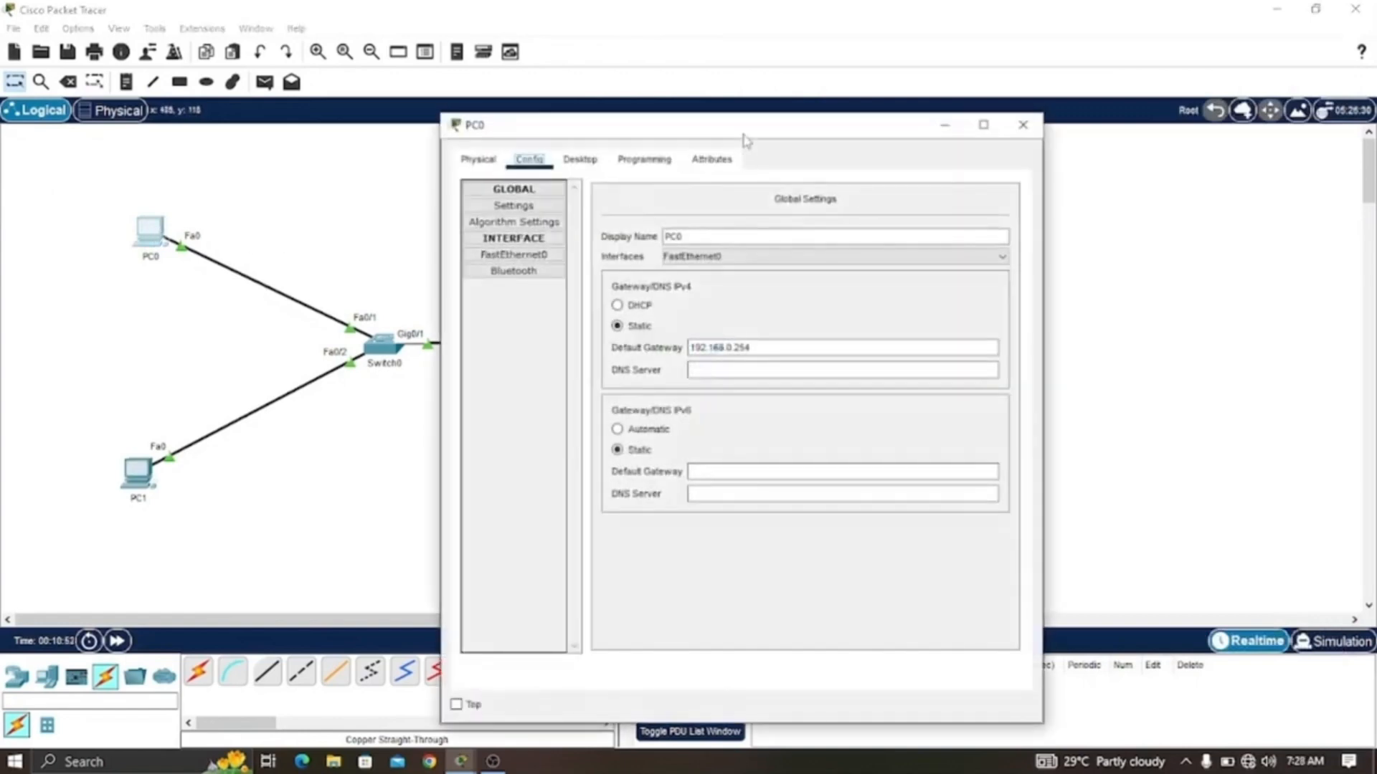
pyautogui.moveTo(744, 140); pyautogui.dragTo(1020, 63)
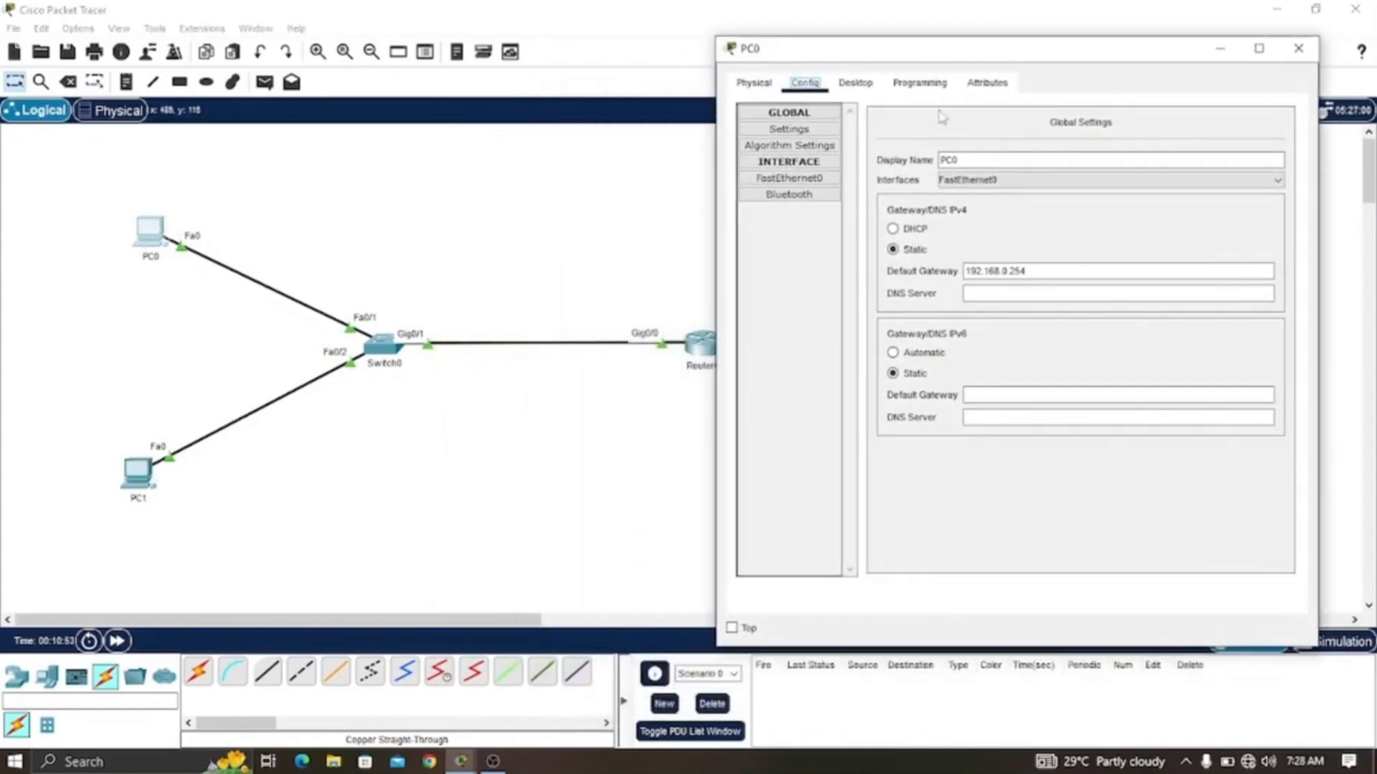
pyautogui.click(855, 84)
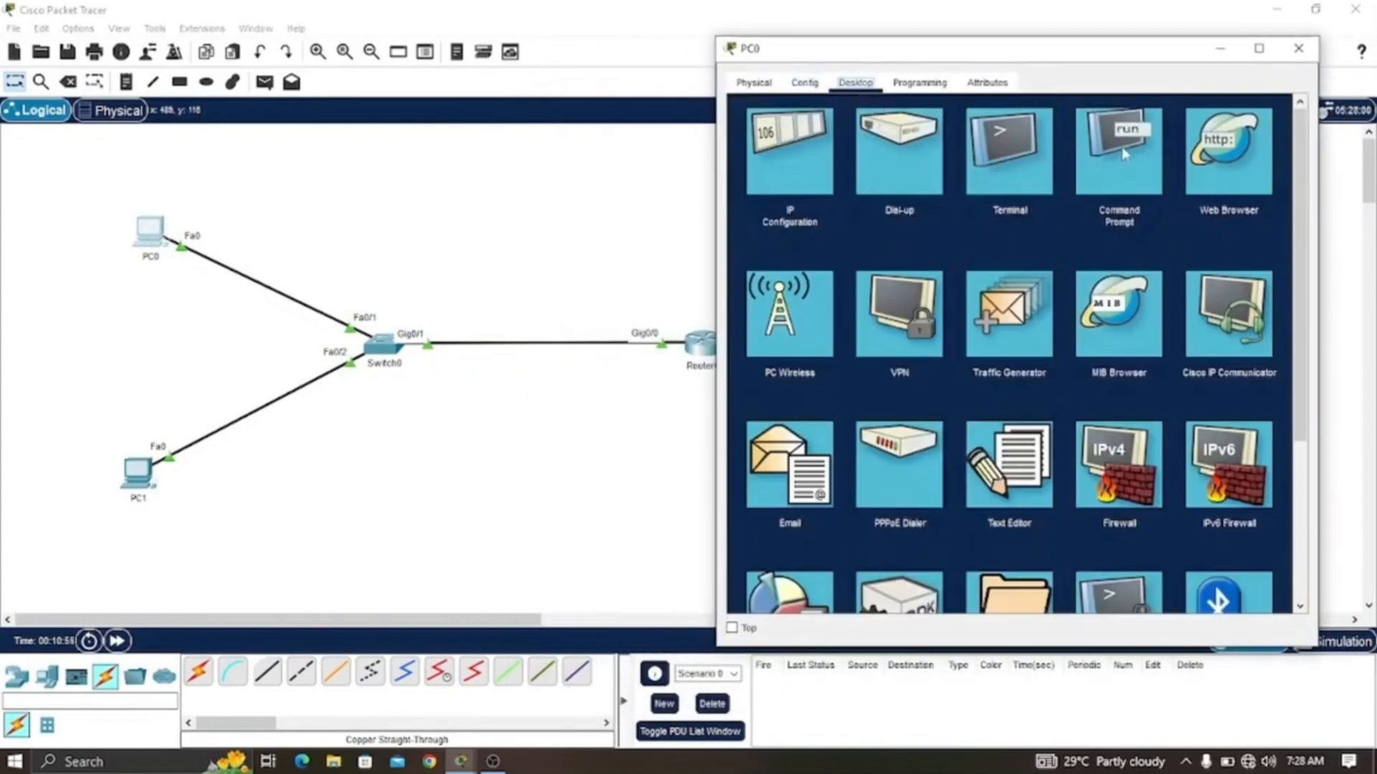
pyautogui.click(1124, 153)
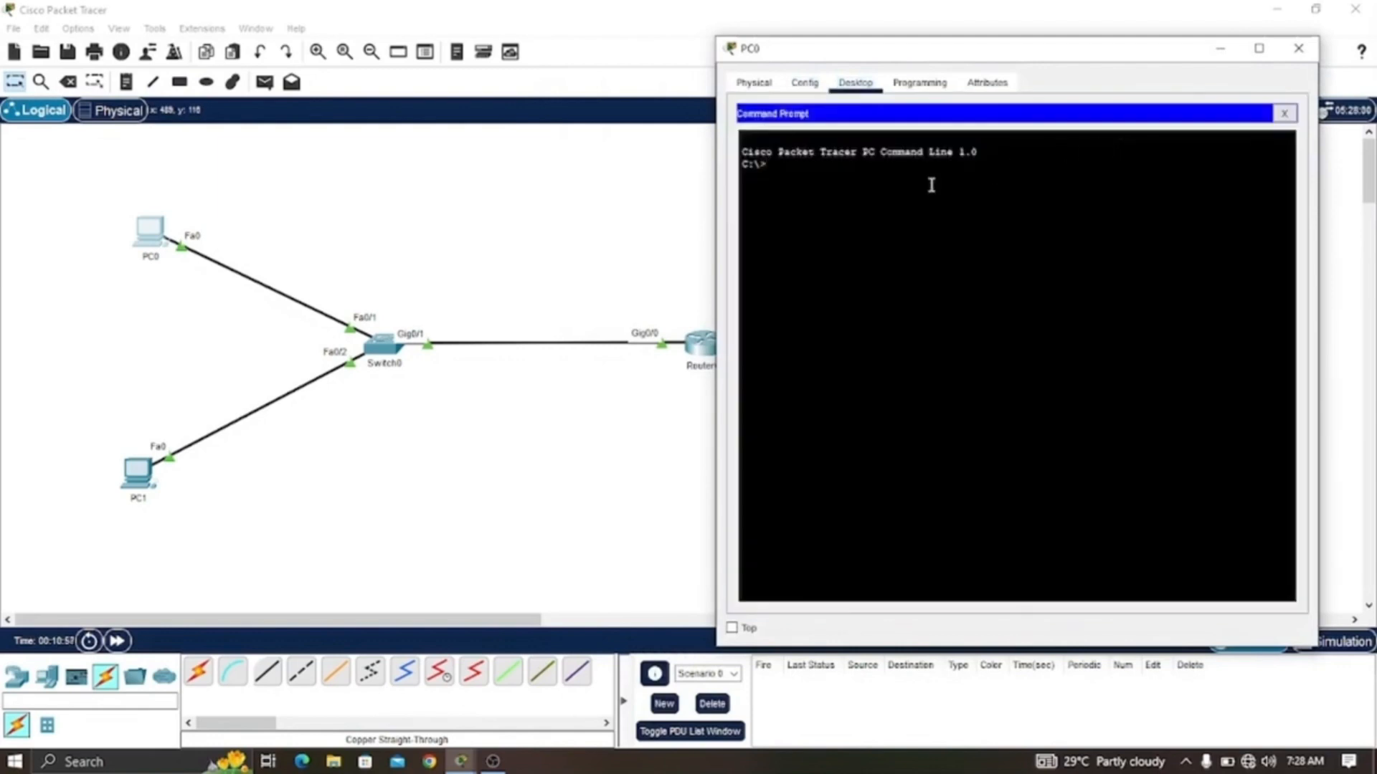
pyautogui.write('ping 192.')
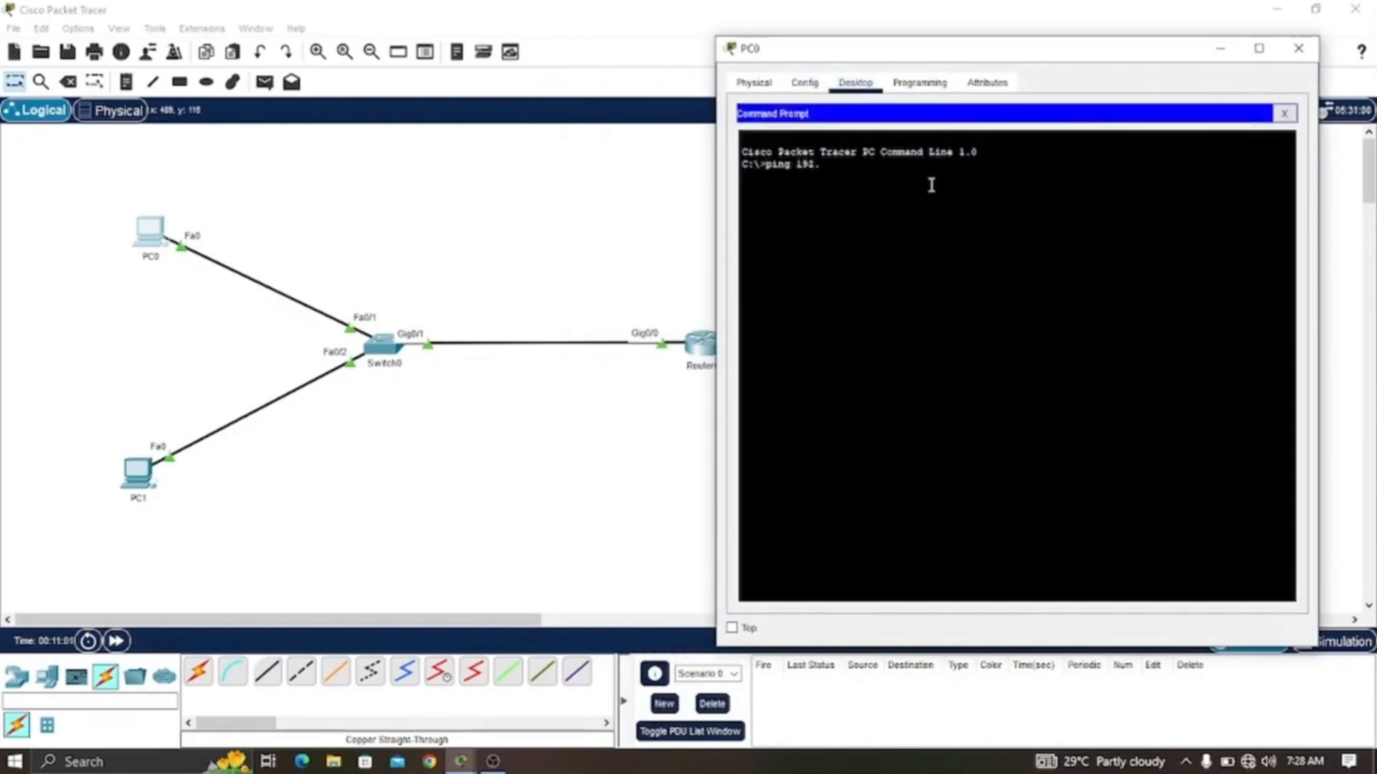
pyautogui.write('168.0.254')
pyautogui.press('Return')
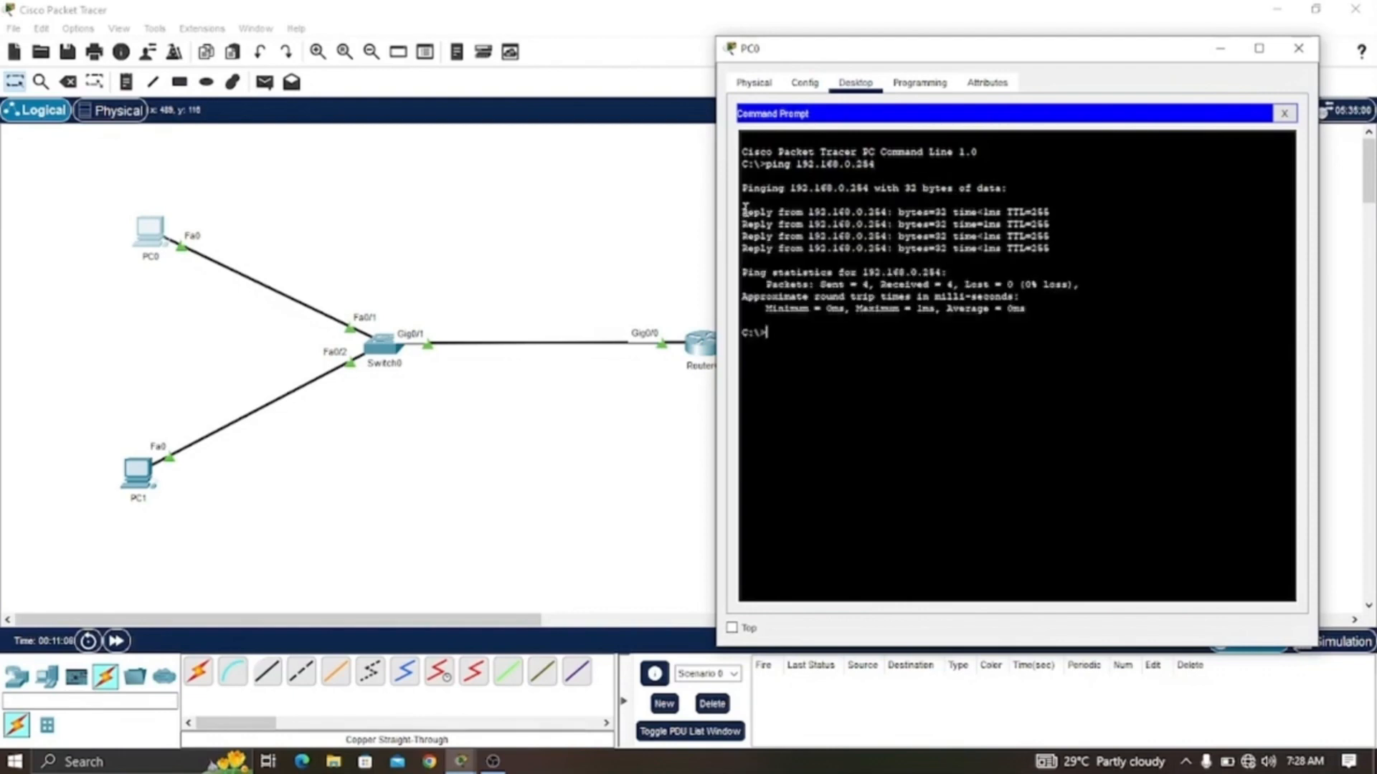
pyautogui.moveTo(745, 208); pyautogui.dragTo(1070, 253)
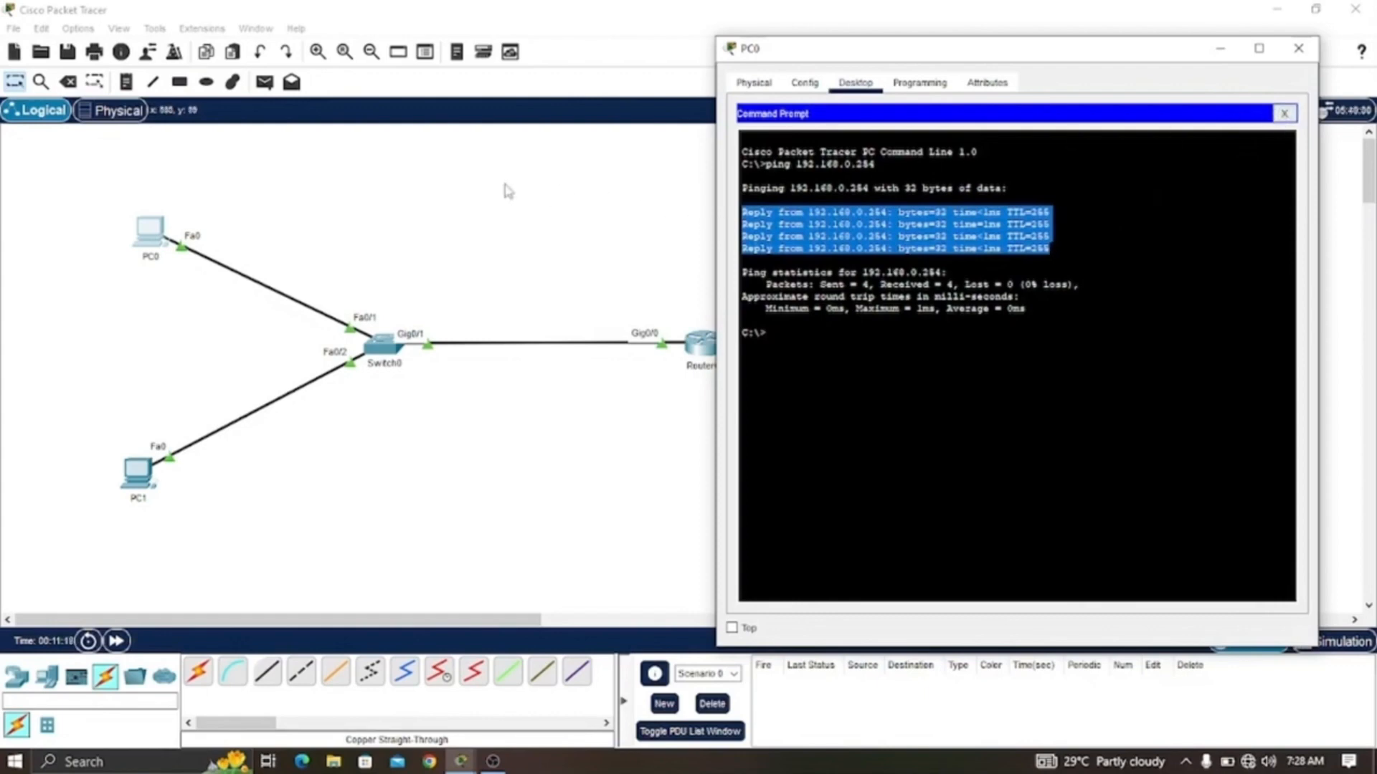
# - Telnet from PC0 to 192.168.0.254 and highlight the connection attempt output
pyautogui.click(780, 337)
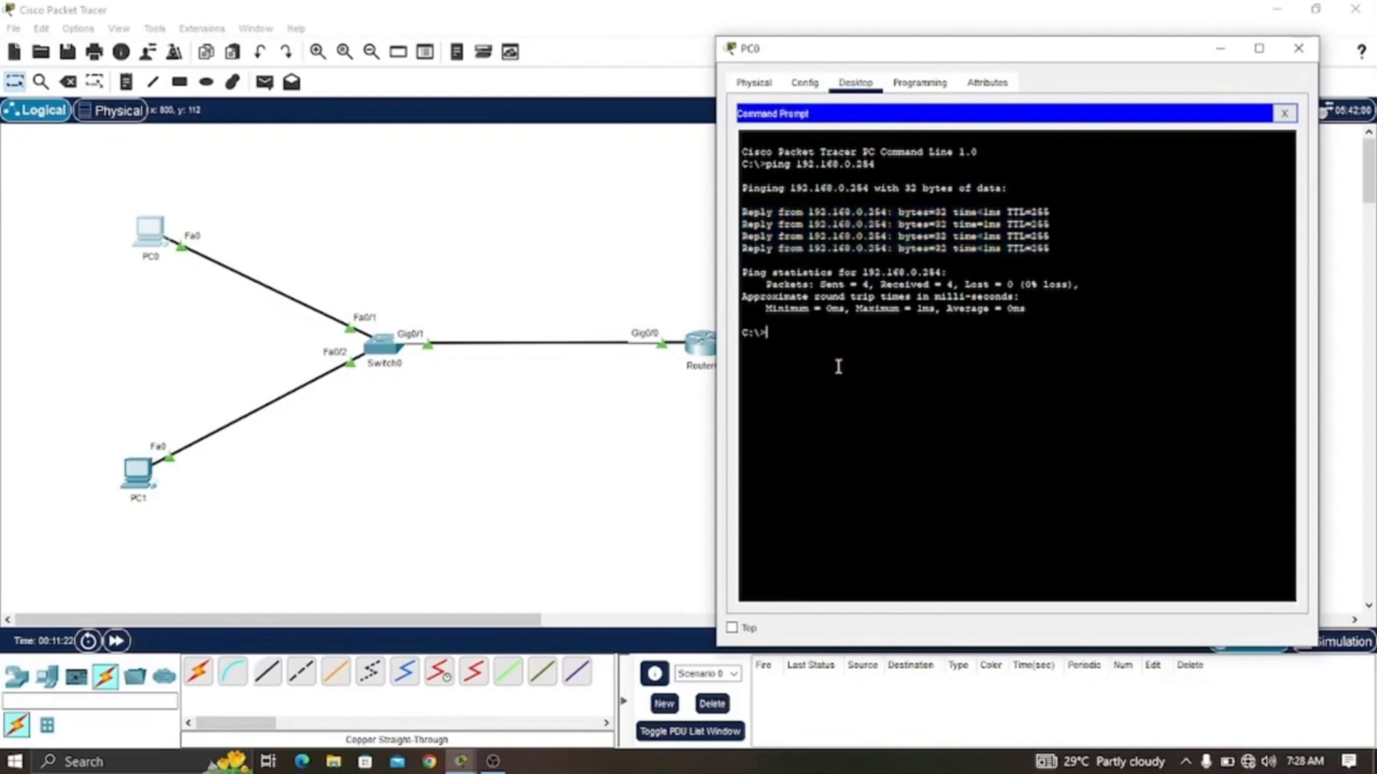
pyautogui.write('selnet')
pyautogui.write('192.168')
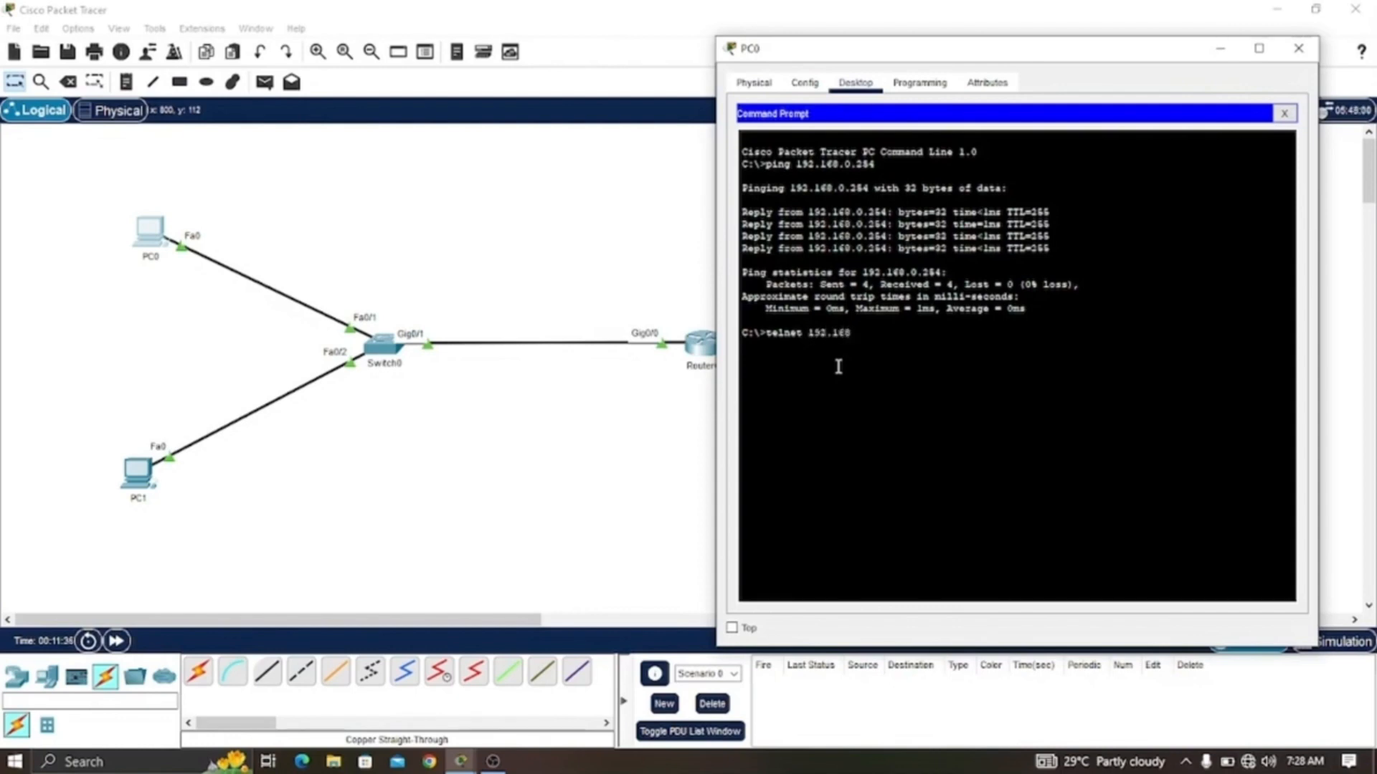
pyautogui.write('.0.254')
pyautogui.press('Return')
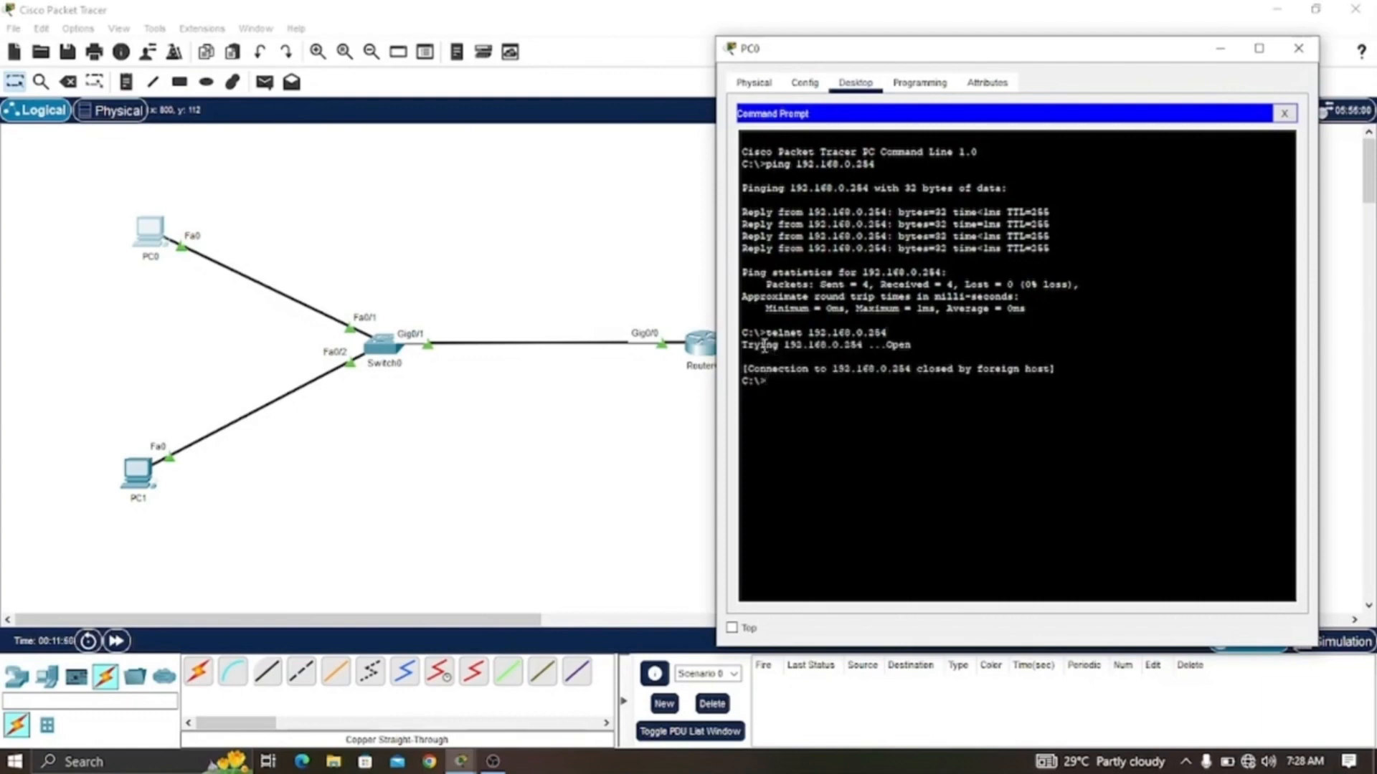
pyautogui.moveTo(743, 346); pyautogui.dragTo(871, 351)
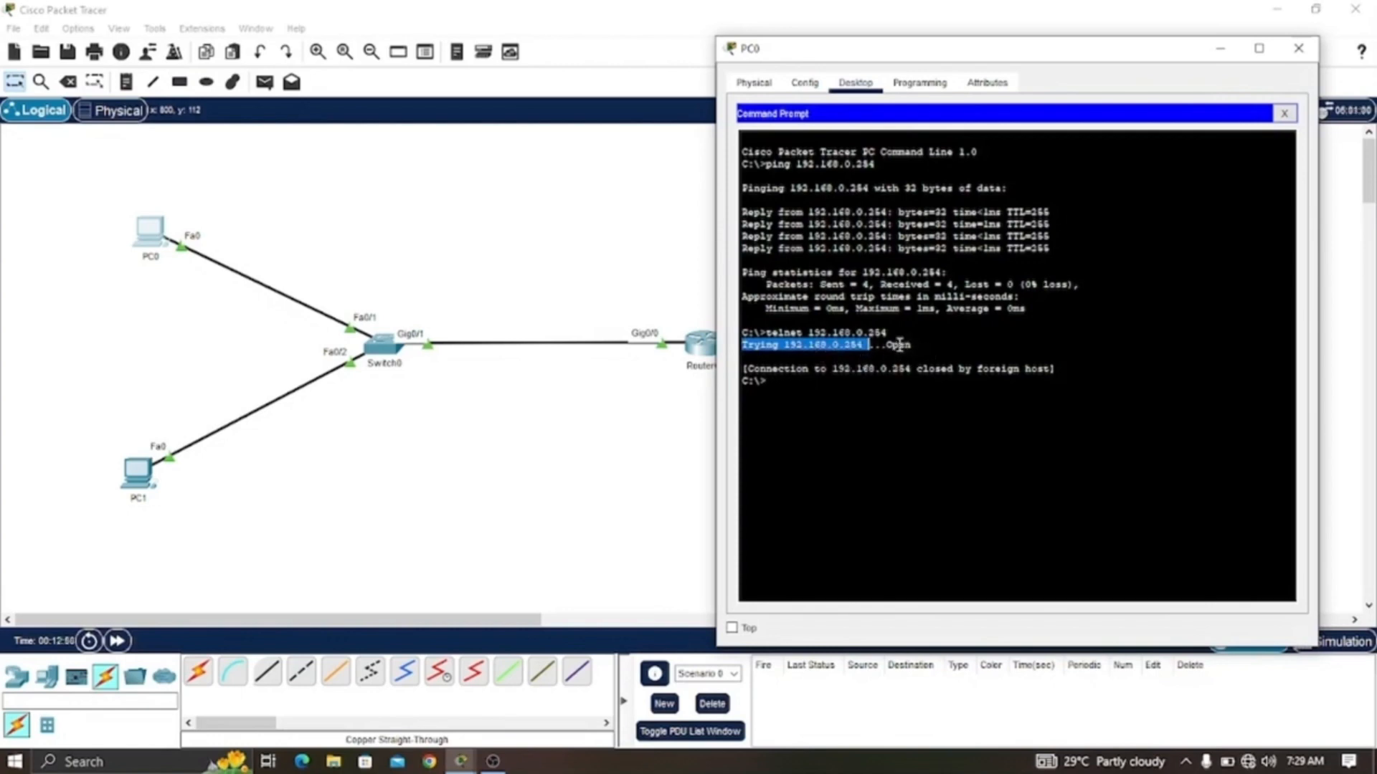
pyautogui.moveTo(881, 345); pyautogui.dragTo(922, 344)
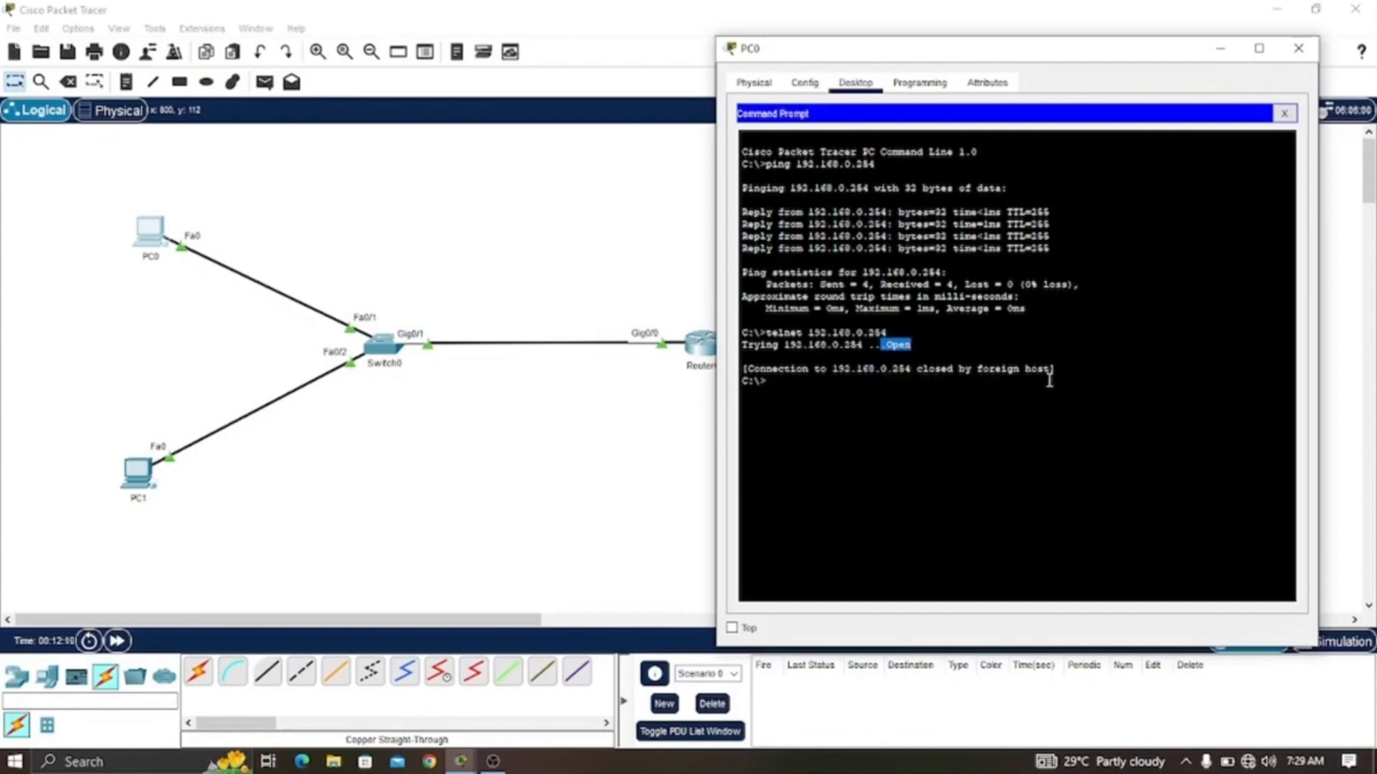
pyautogui.click(908, 385)
# - In Router0's CLI, enter global configuration mode with conf t, list the available commands with ?, and highlight the line entry
pyautogui.click(705, 354)
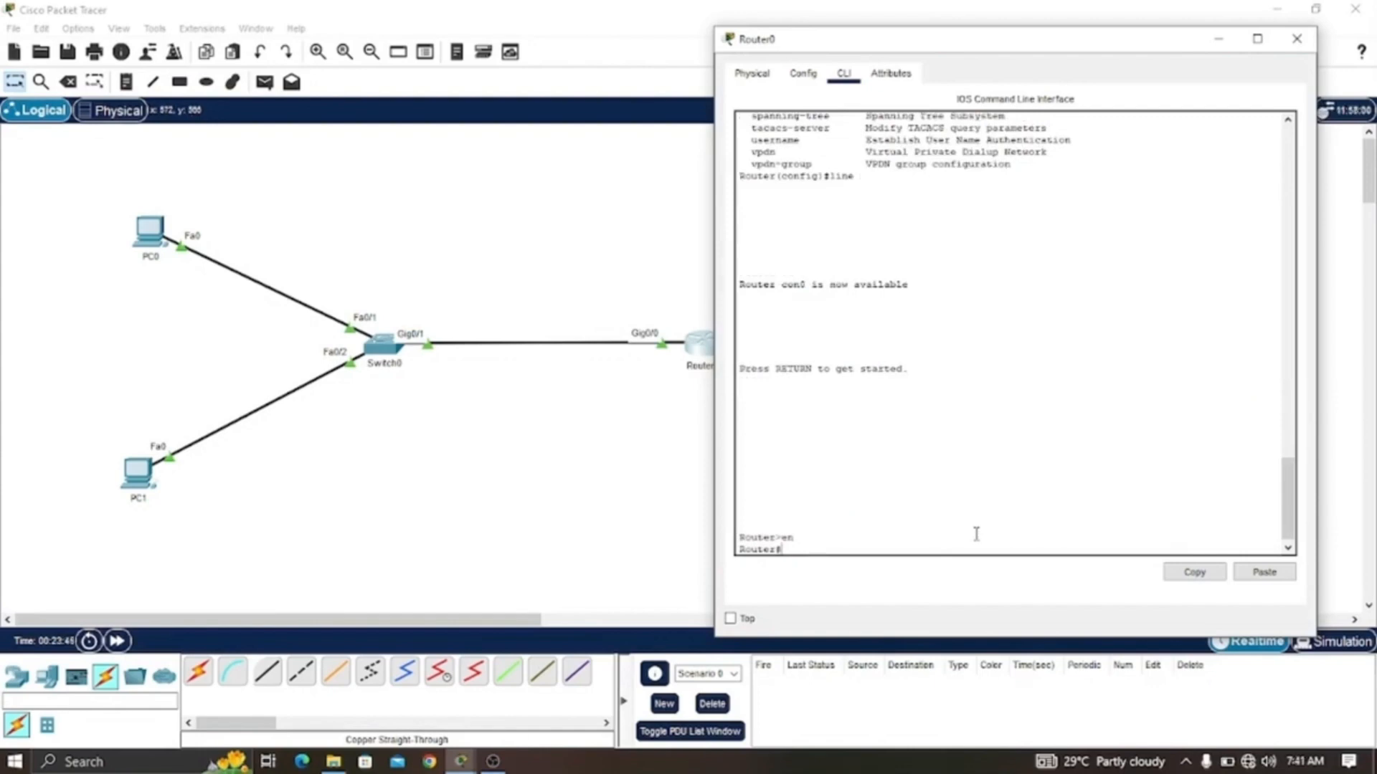
pyautogui.write('conf t')
pyautogui.press('Return')
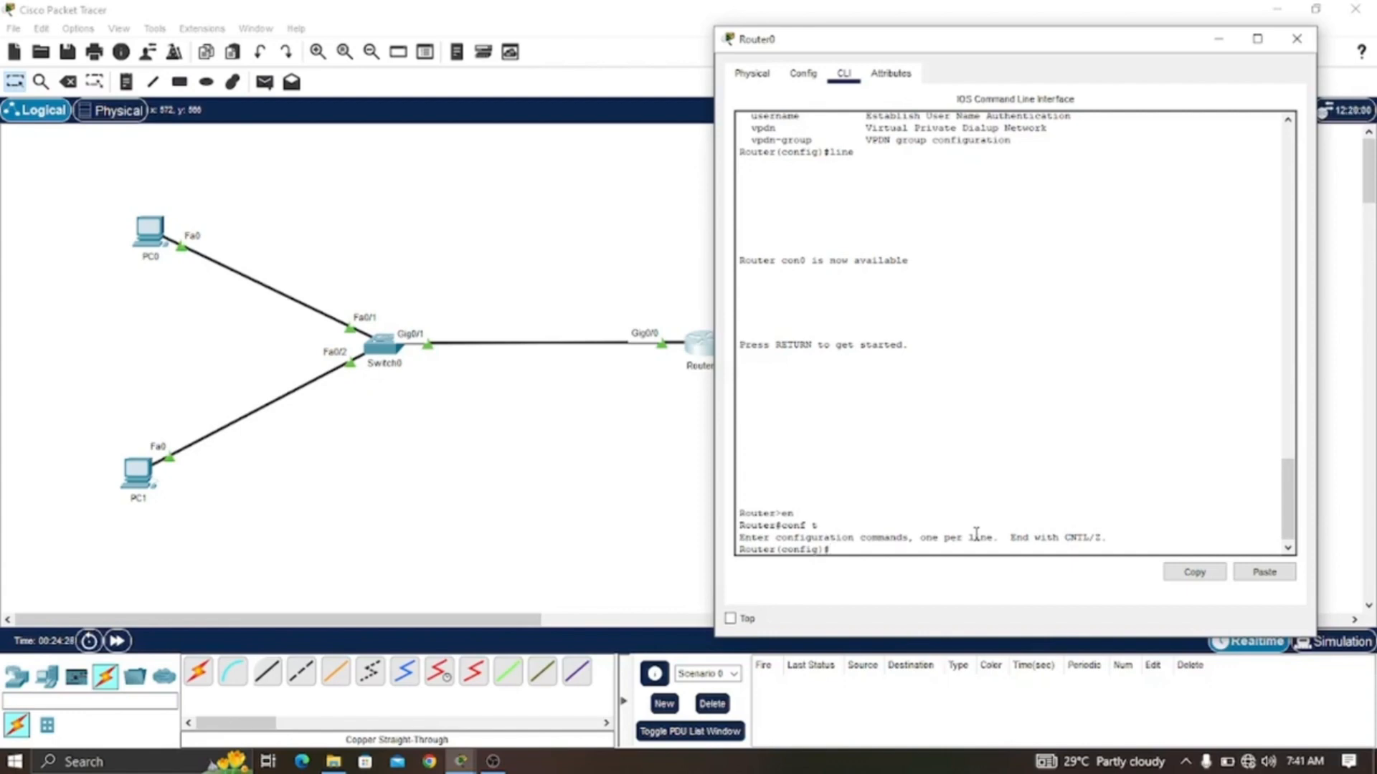
pyautogui.write('?')
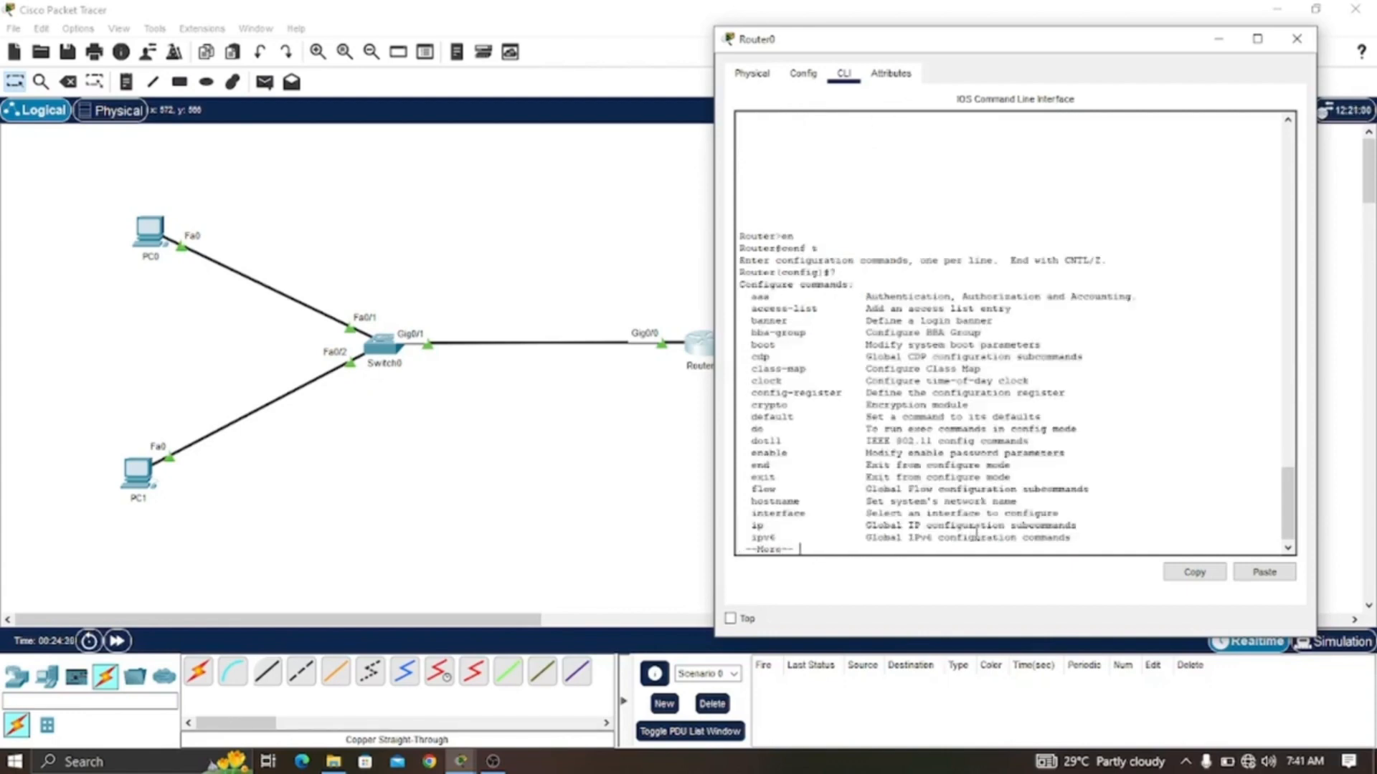
pyautogui.press('space')
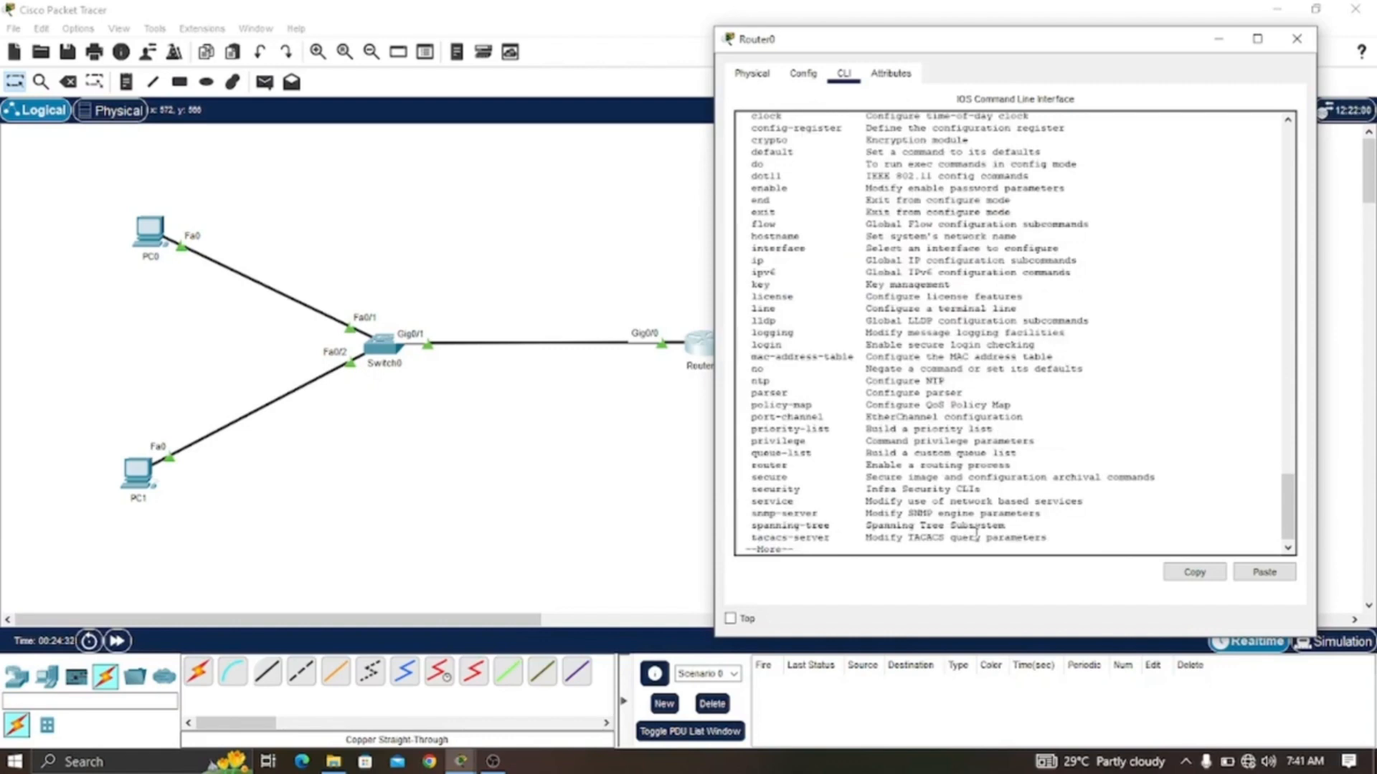
pyautogui.press('space')
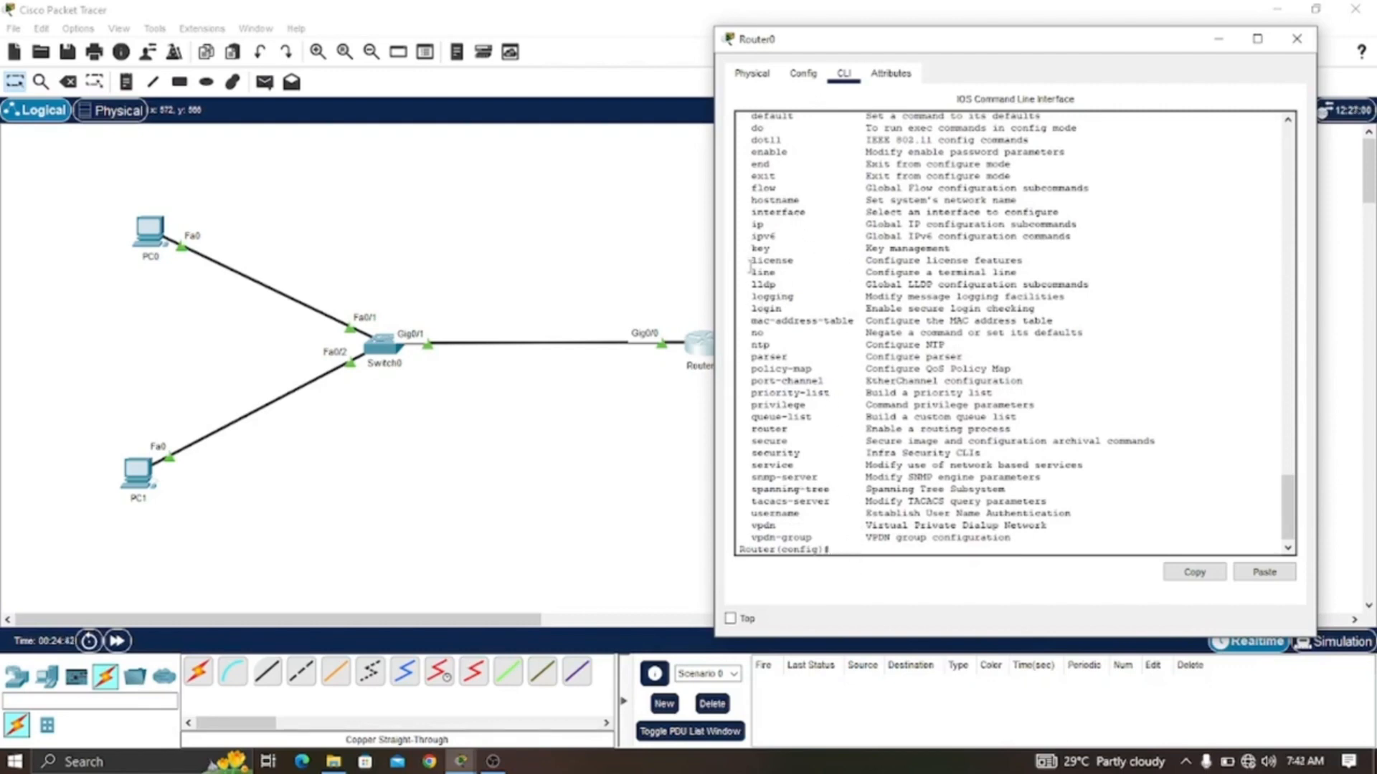
pyautogui.moveTo(750, 273); pyautogui.dragTo(796, 272)
pyautogui.moveTo(861, 273); pyautogui.dragTo(1037, 277)
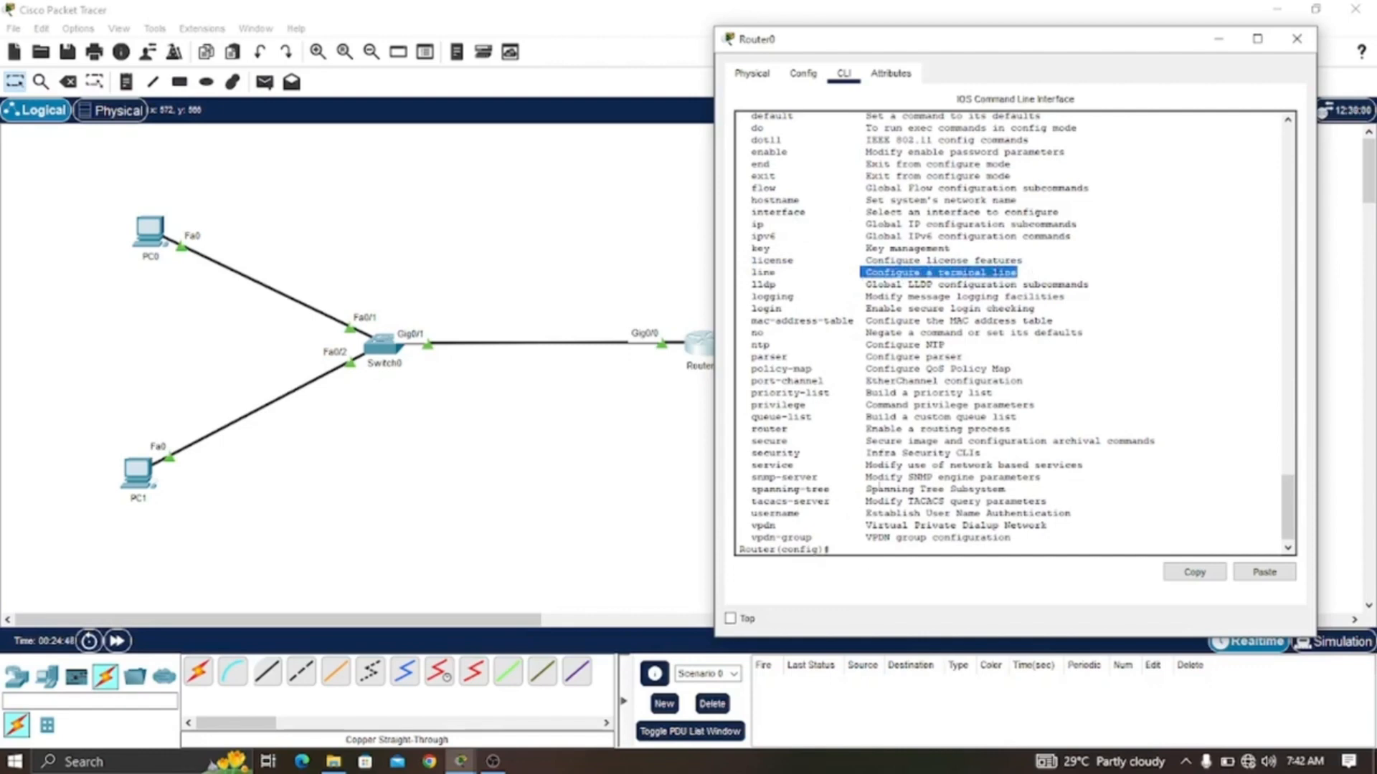
# - In Router0's configuration mode, list the terminal line types with line ? and highlight the aux and console entries
pyautogui.click(862, 550)
pyautogui.write('line')
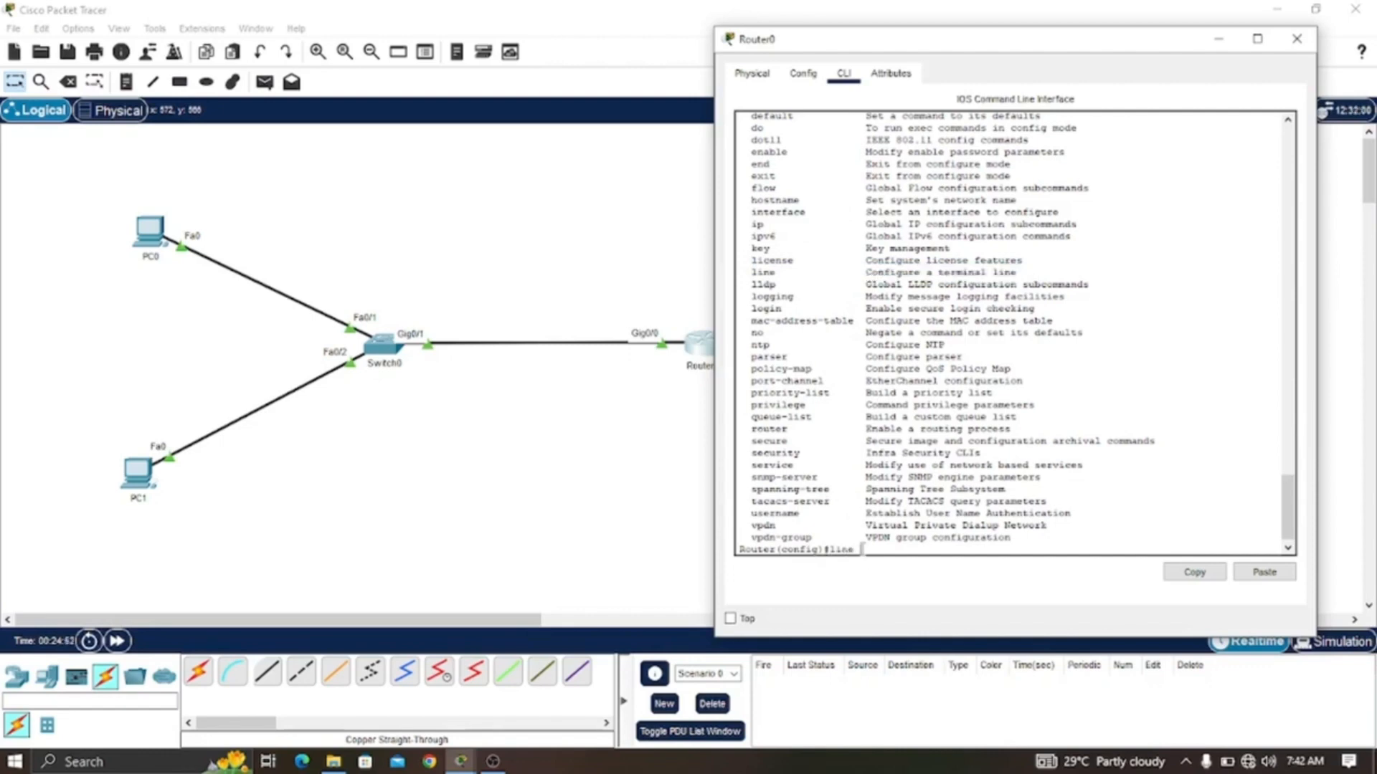
pyautogui.write(' ?')
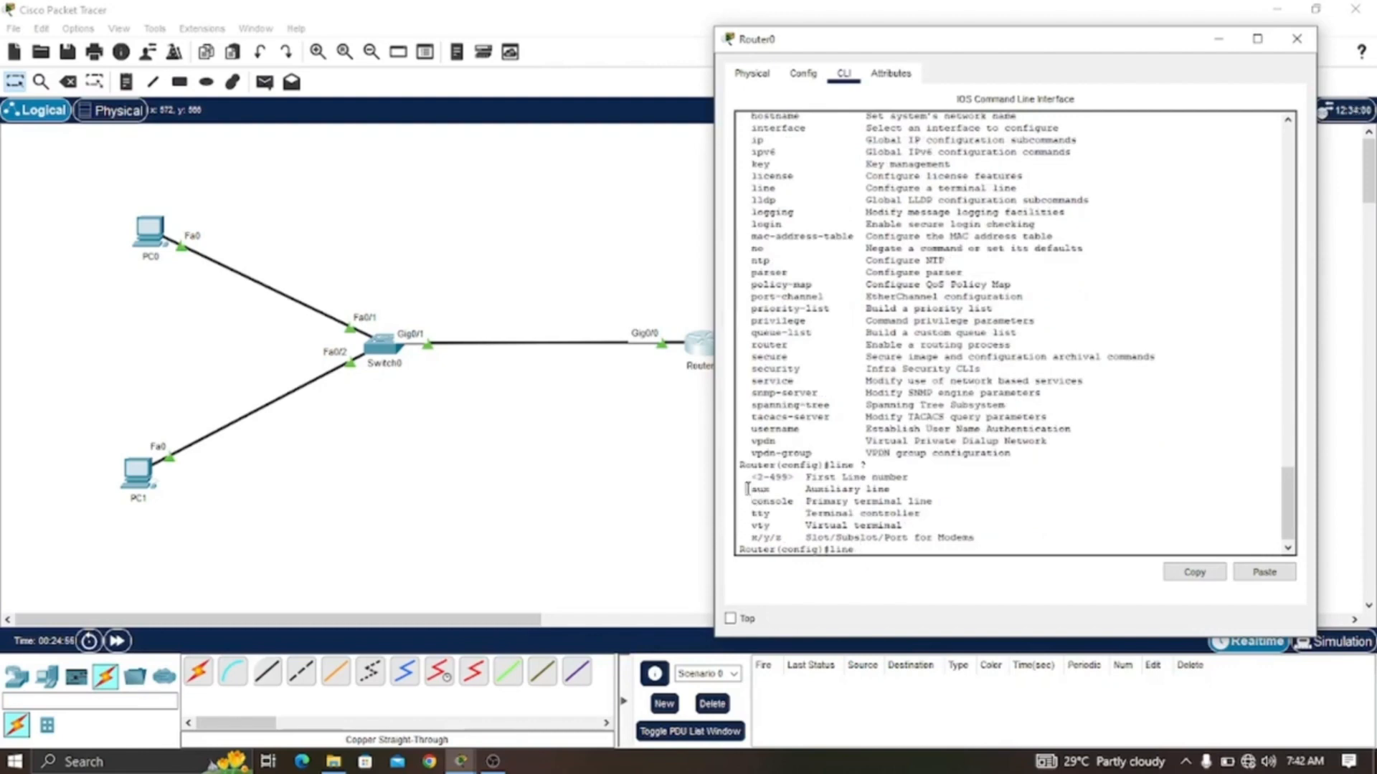
pyautogui.moveTo(746, 489); pyautogui.dragTo(783, 492)
pyautogui.moveTo(748, 502); pyautogui.dragTo(933, 504)
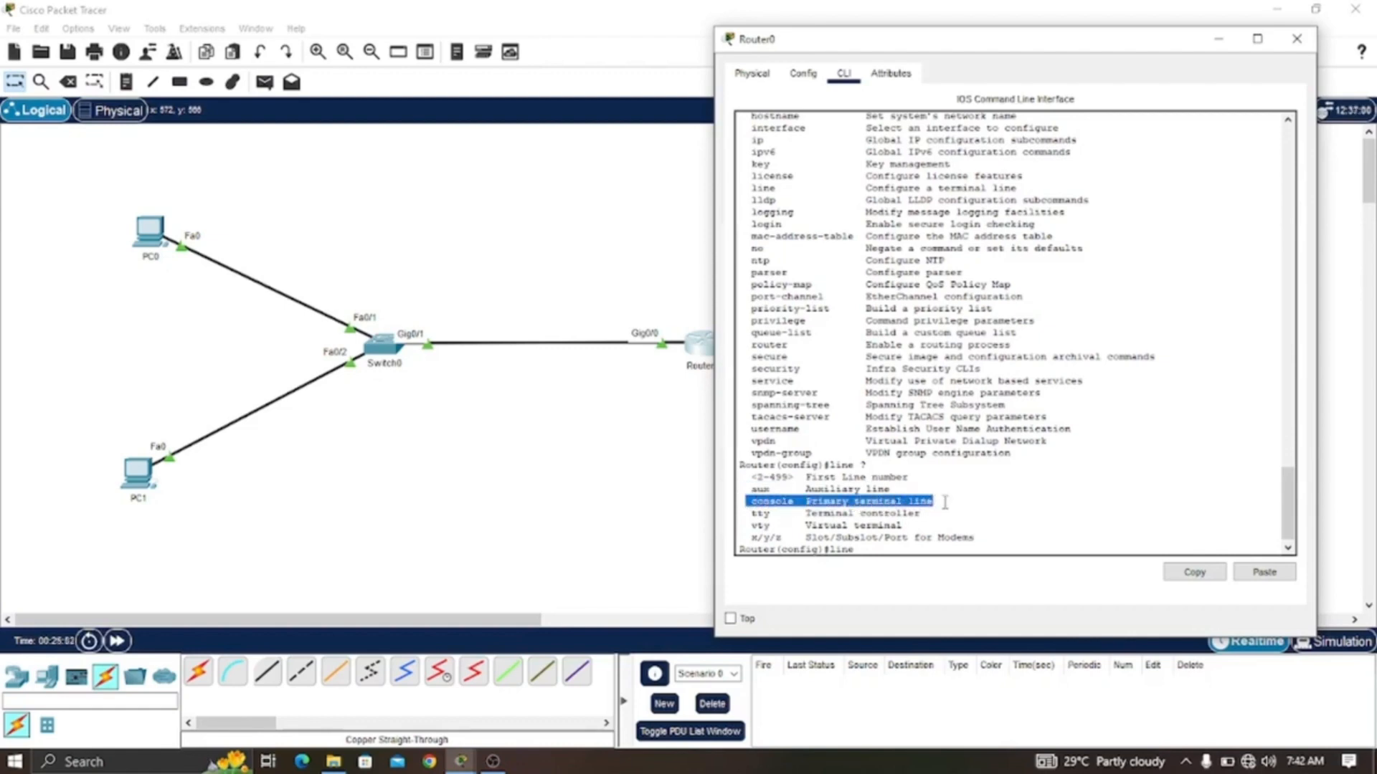
# - Check the console line numbers with line console ? and enter line console 0
pyautogui.click(876, 551)
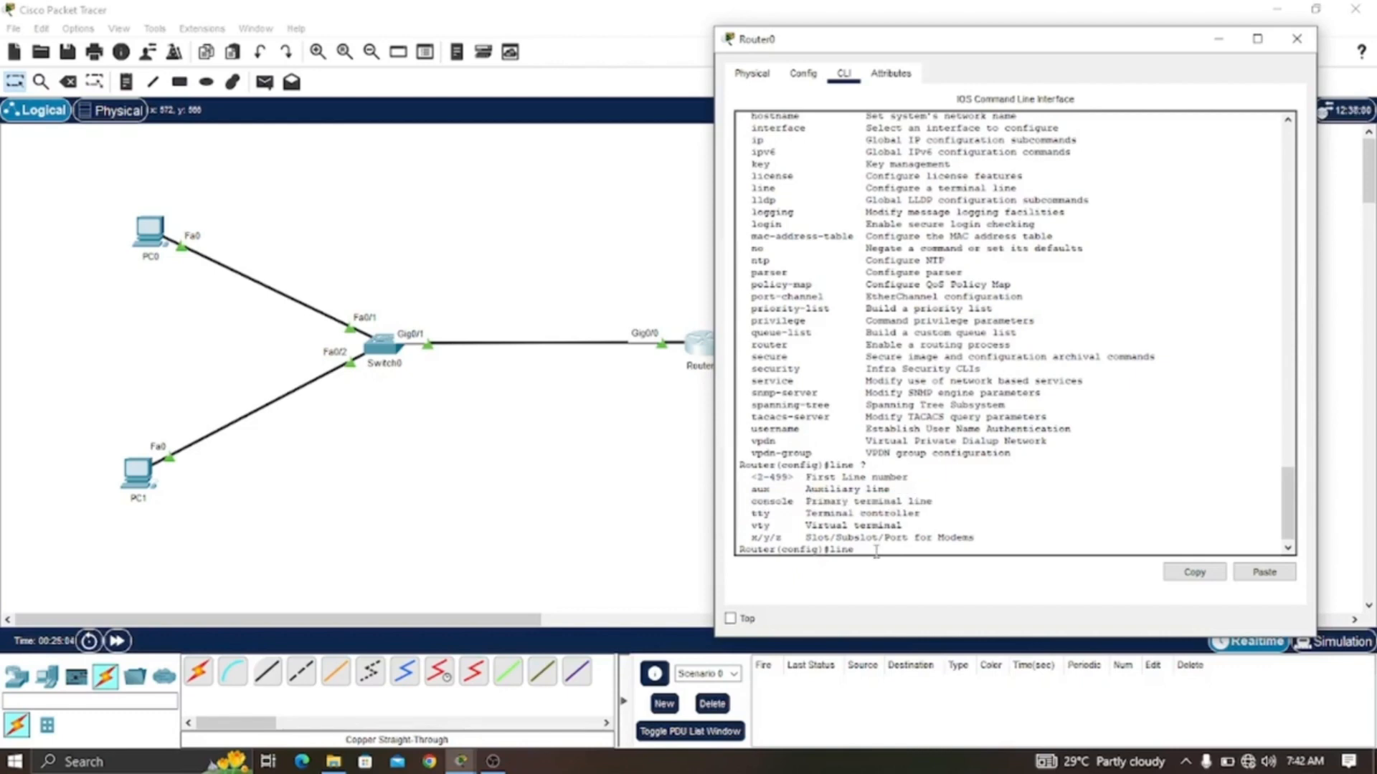
pyautogui.write('au')
pyautogui.press('Tab')
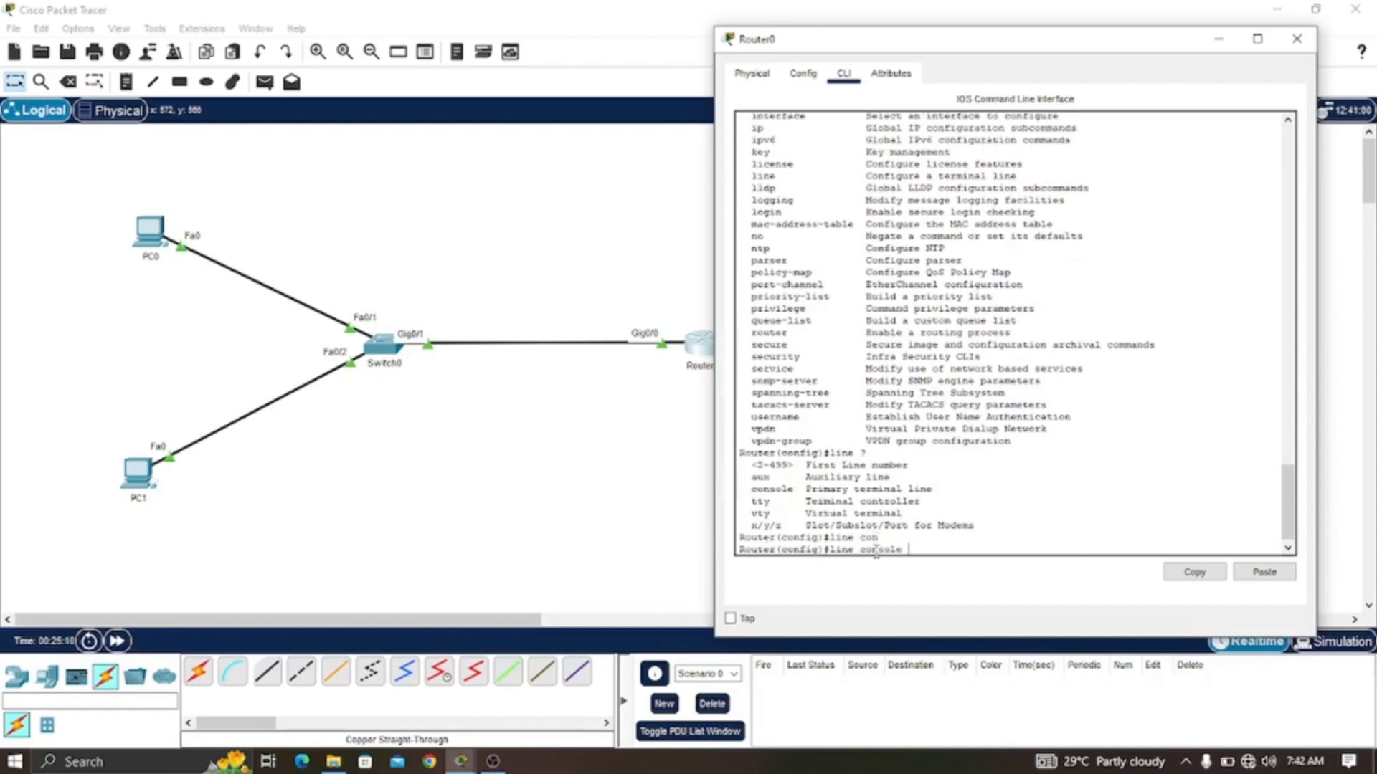
pyautogui.write('?')
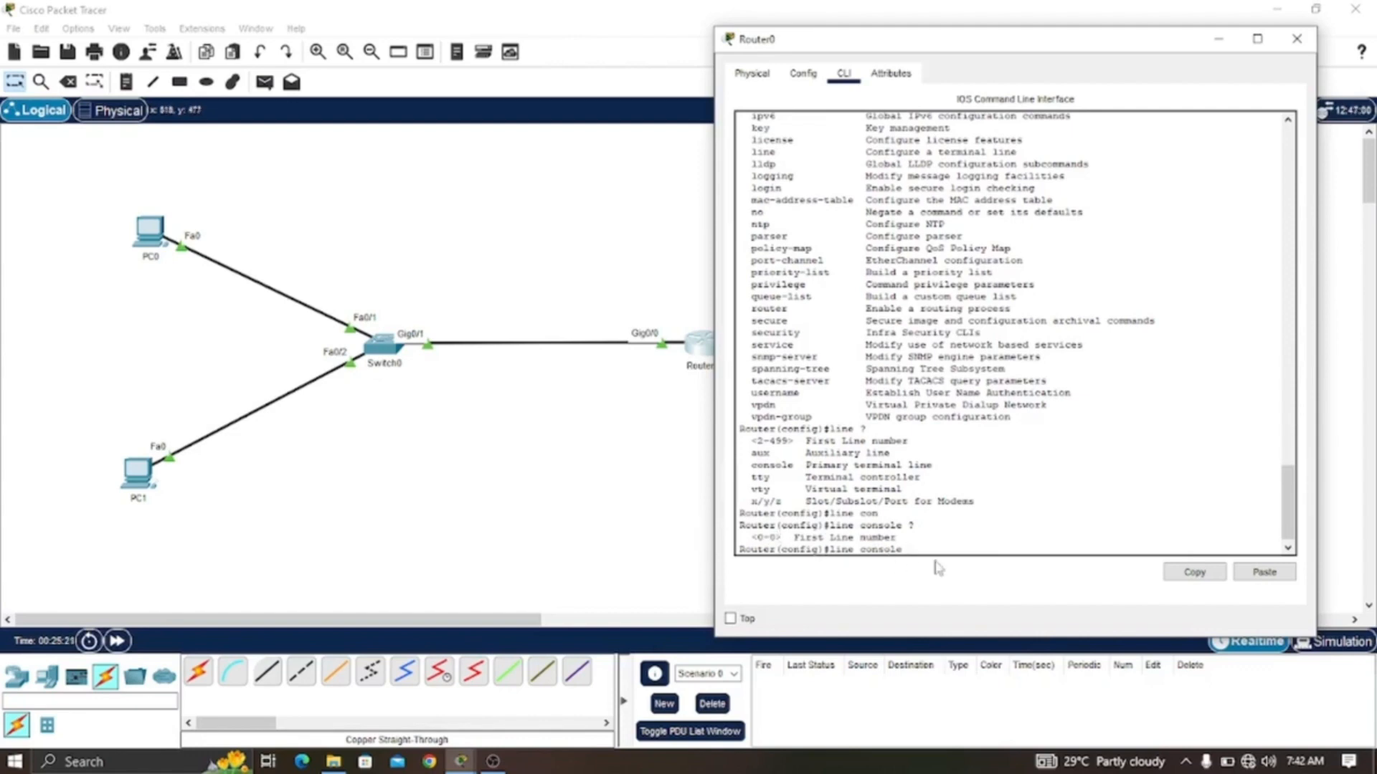
pyautogui.write('0')
pyautogui.press('Return')
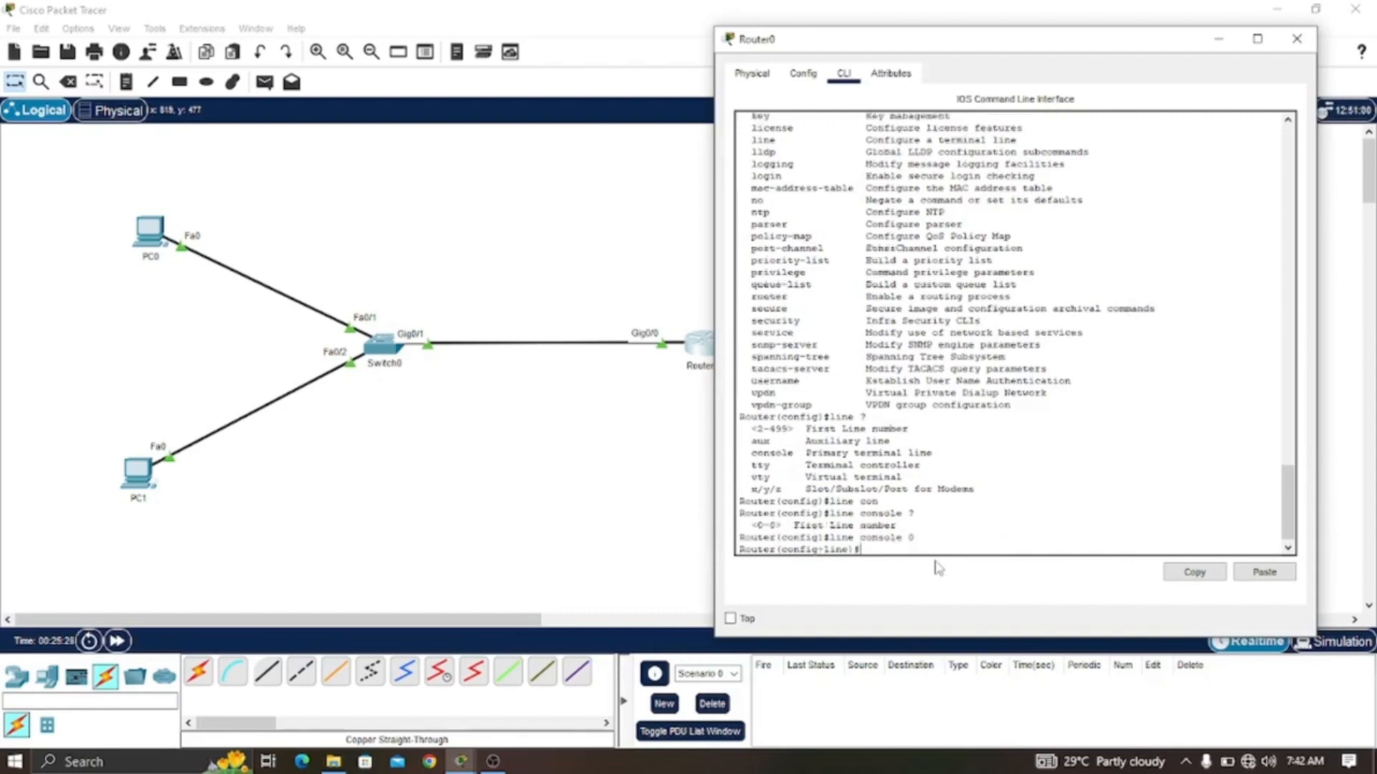
# - Set the console line password with the password command
pyautogui.write('passwa')
pyautogui.press('Tab')
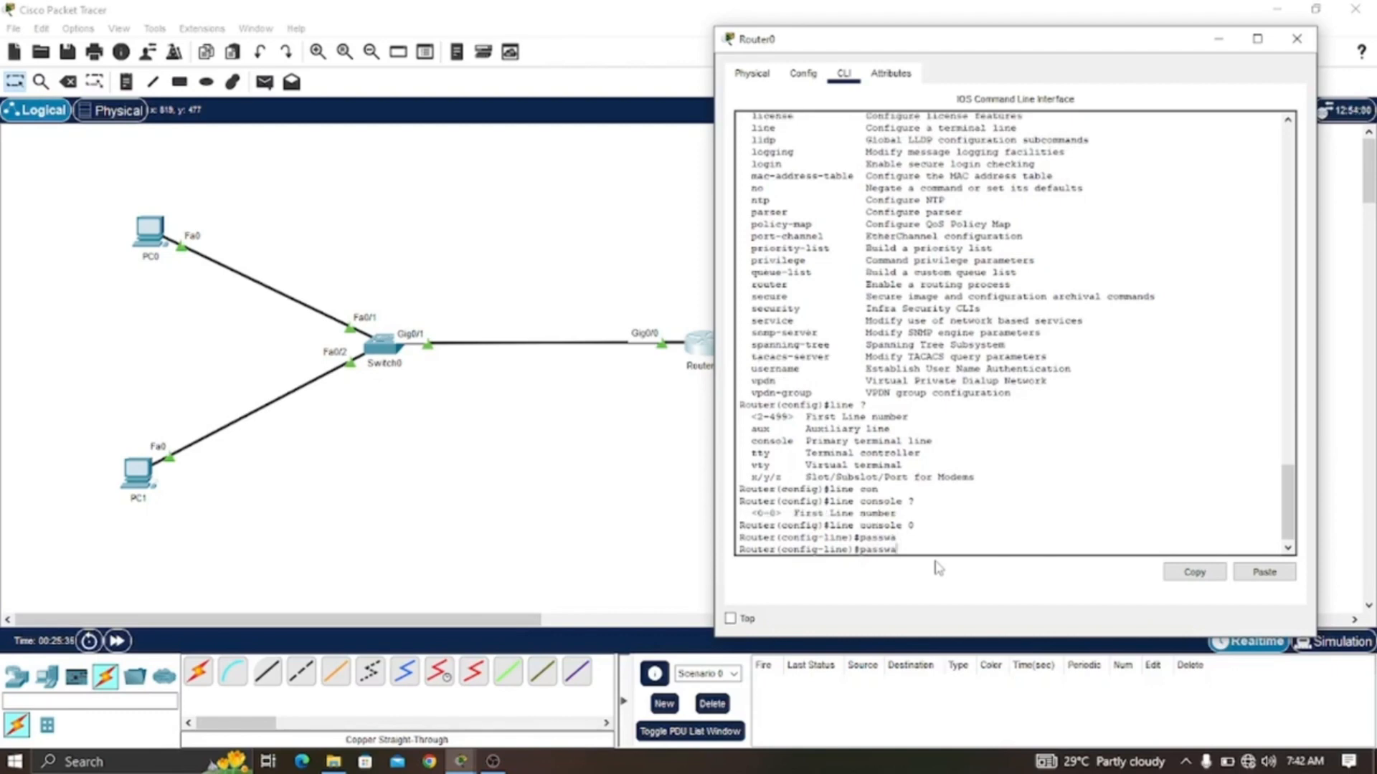
pyautogui.press('BackSpace')
pyautogui.write('or')
pyautogui.press('Tab')
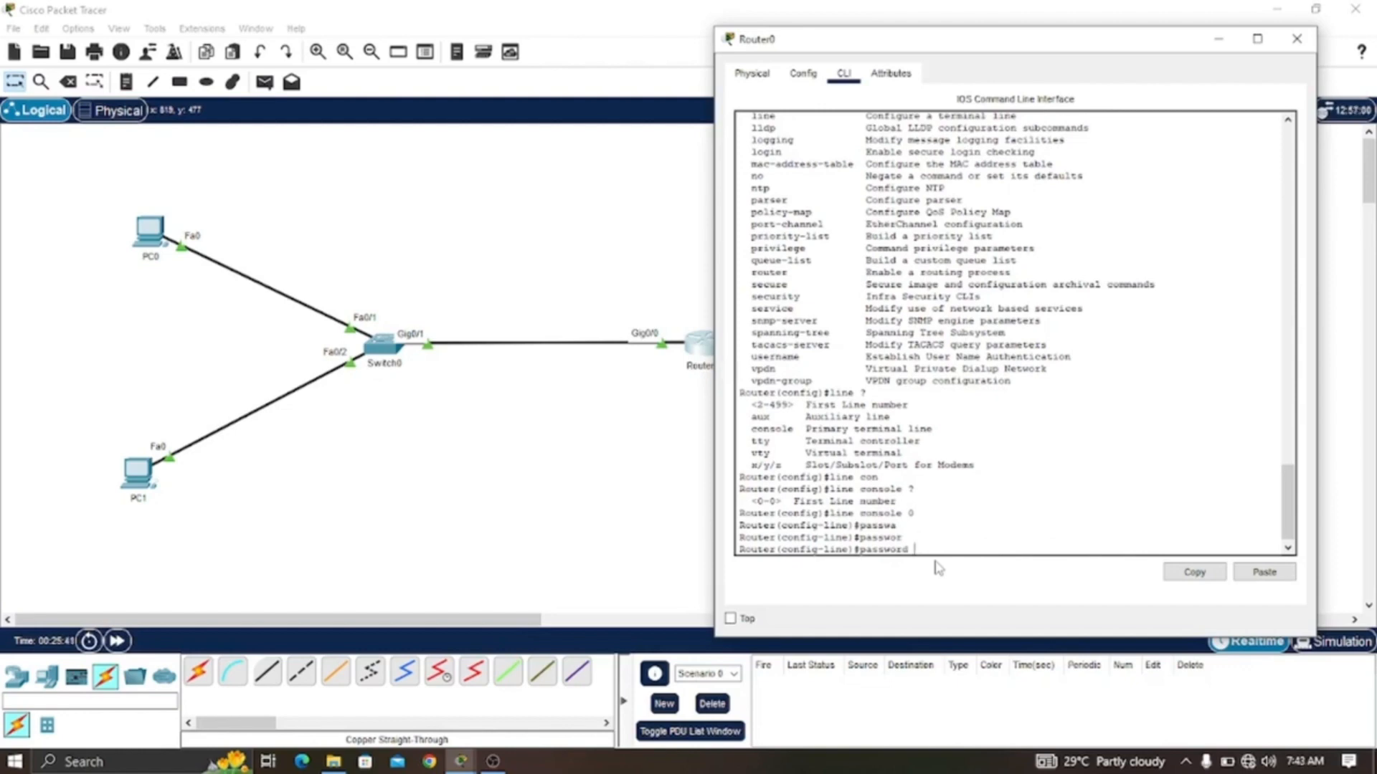
pyautogui.write('voud')
pyautogui.write('hi')
pyautogui.press('Return')
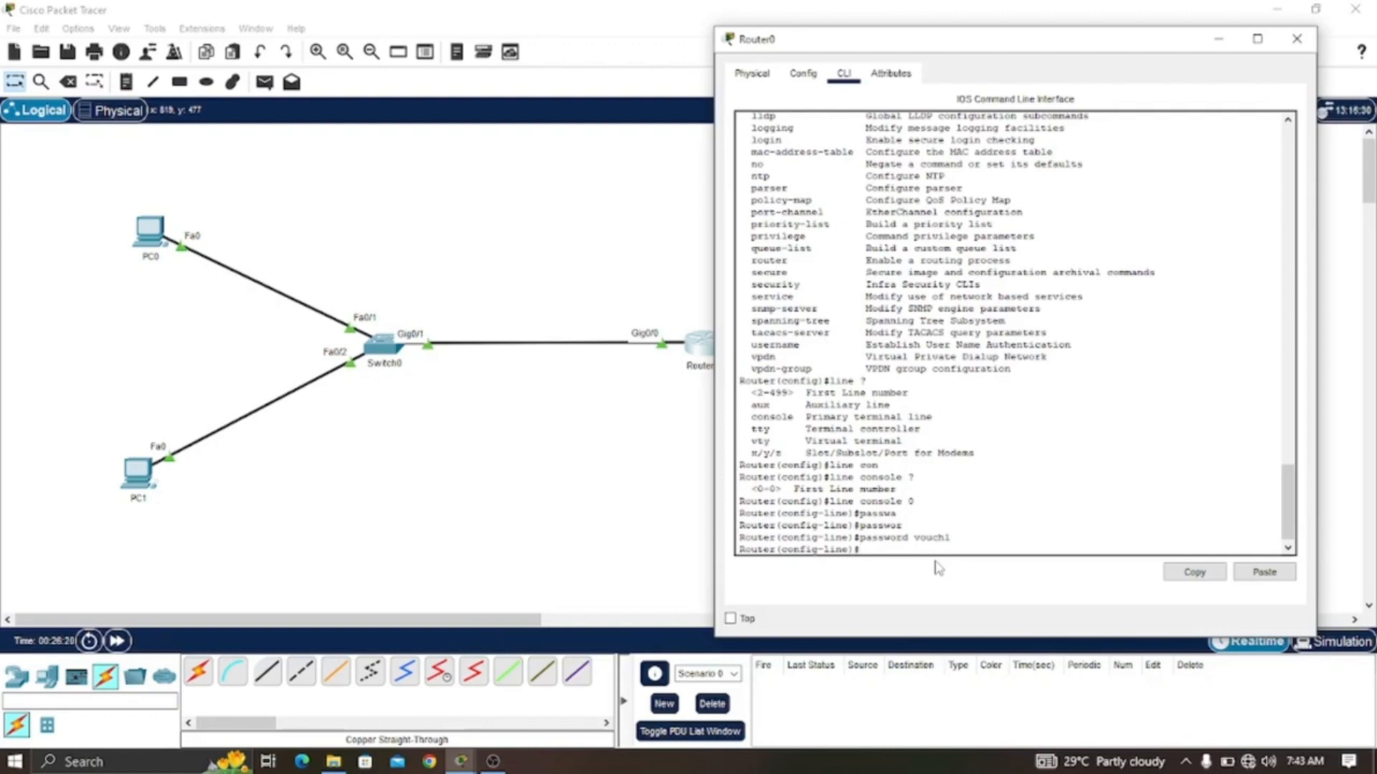
# - Enable login on the console line, leave configuration mode with end, and exit the router session
pyautogui.write('login')
pyautogui.press('Return')
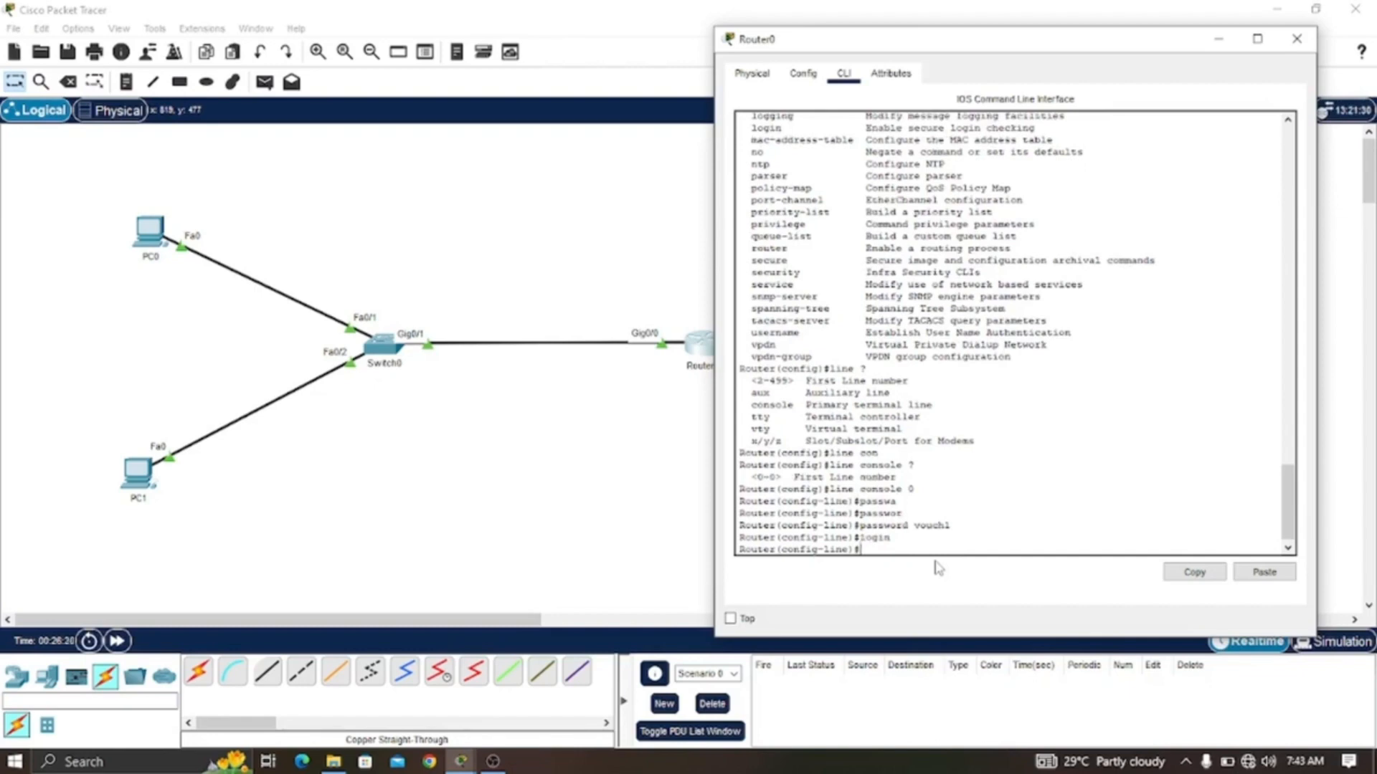
pyautogui.write('end')
pyautogui.press('Return')
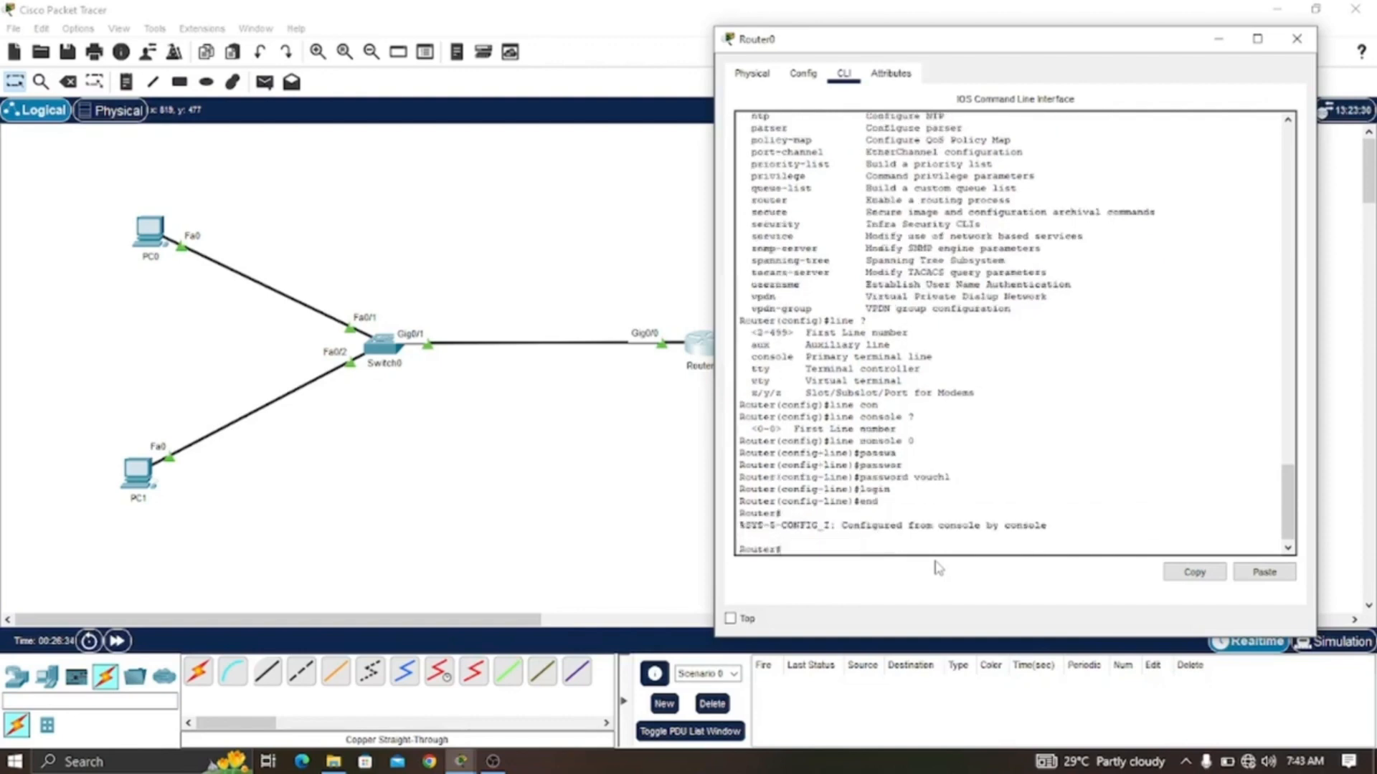
pyautogui.write('exit')
pyautogui.press('Return')
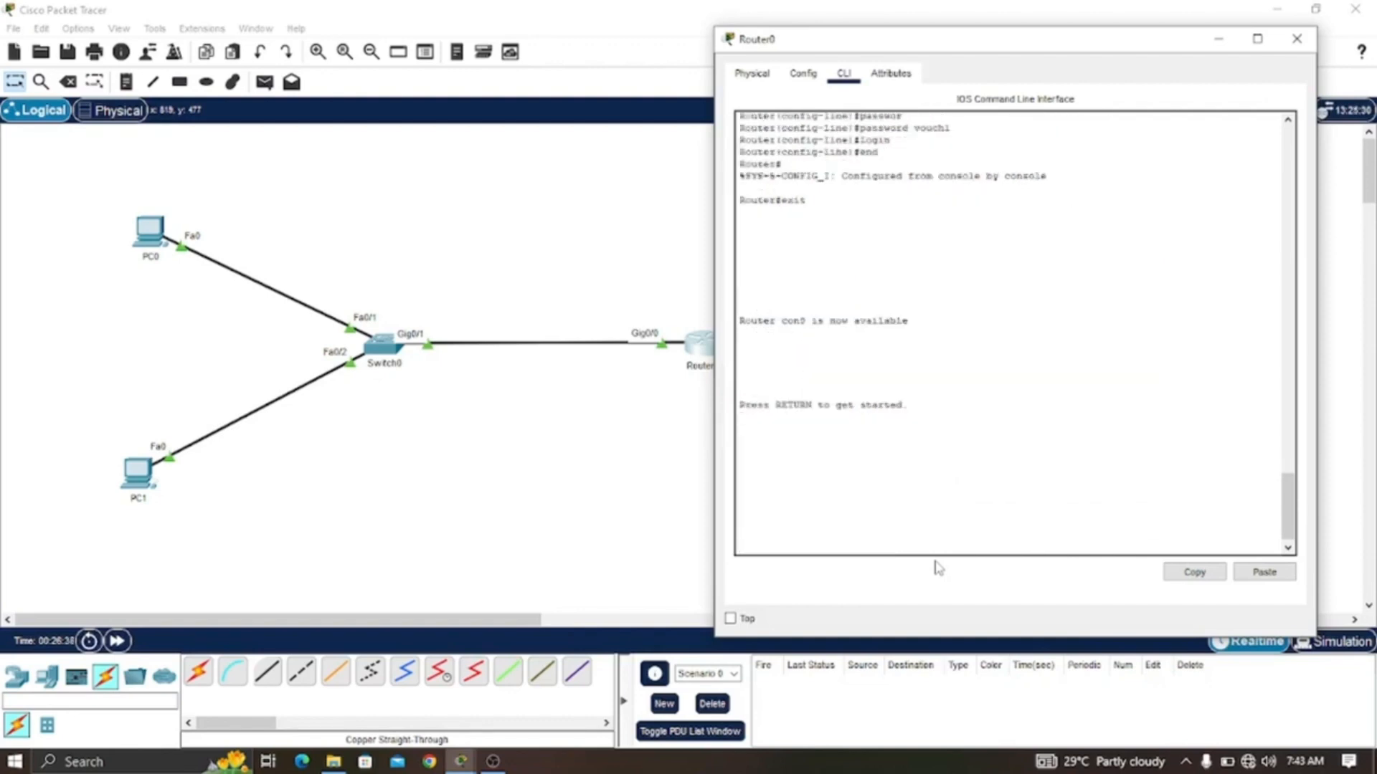
# - Start a new console session, enter the console line password at the access prompt, and enter privileged mode with en
pyautogui.press('Return')
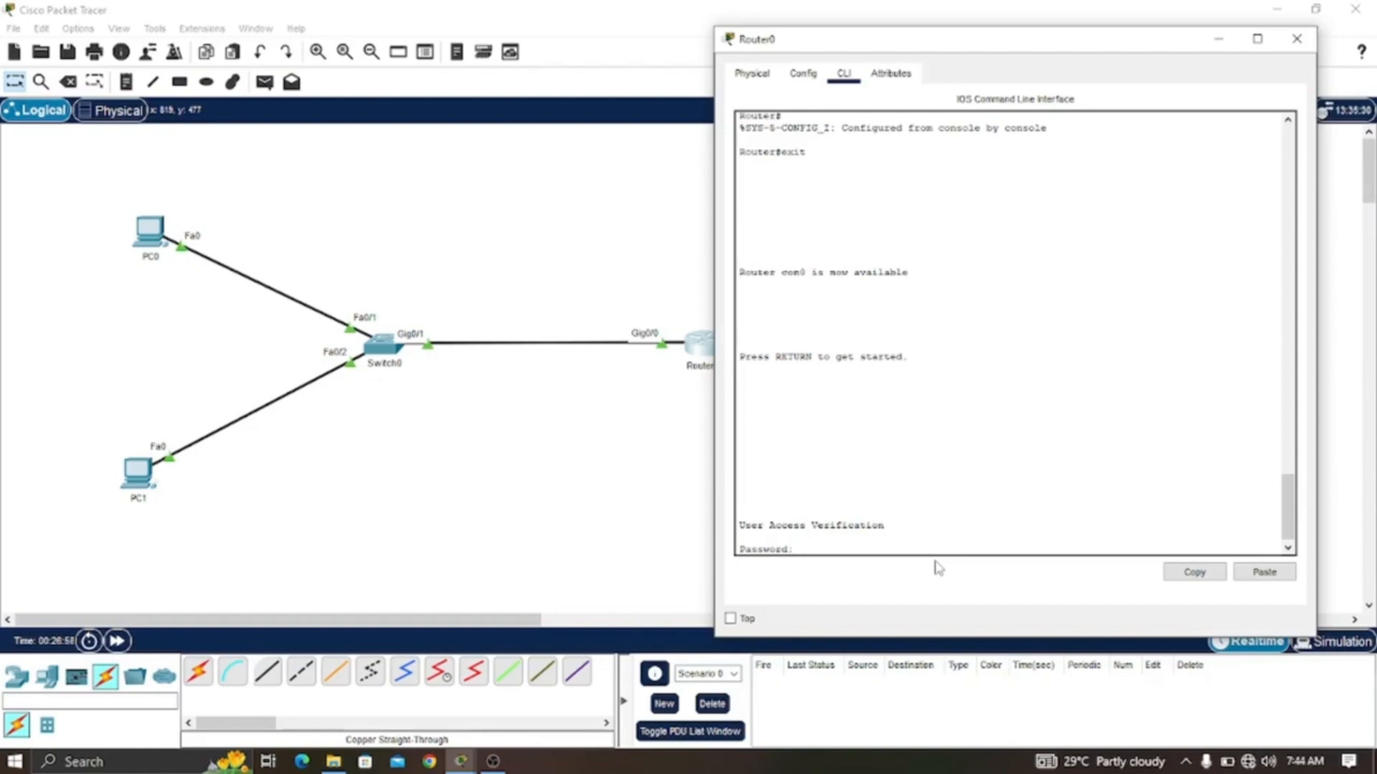
pyautogui.press('Return')
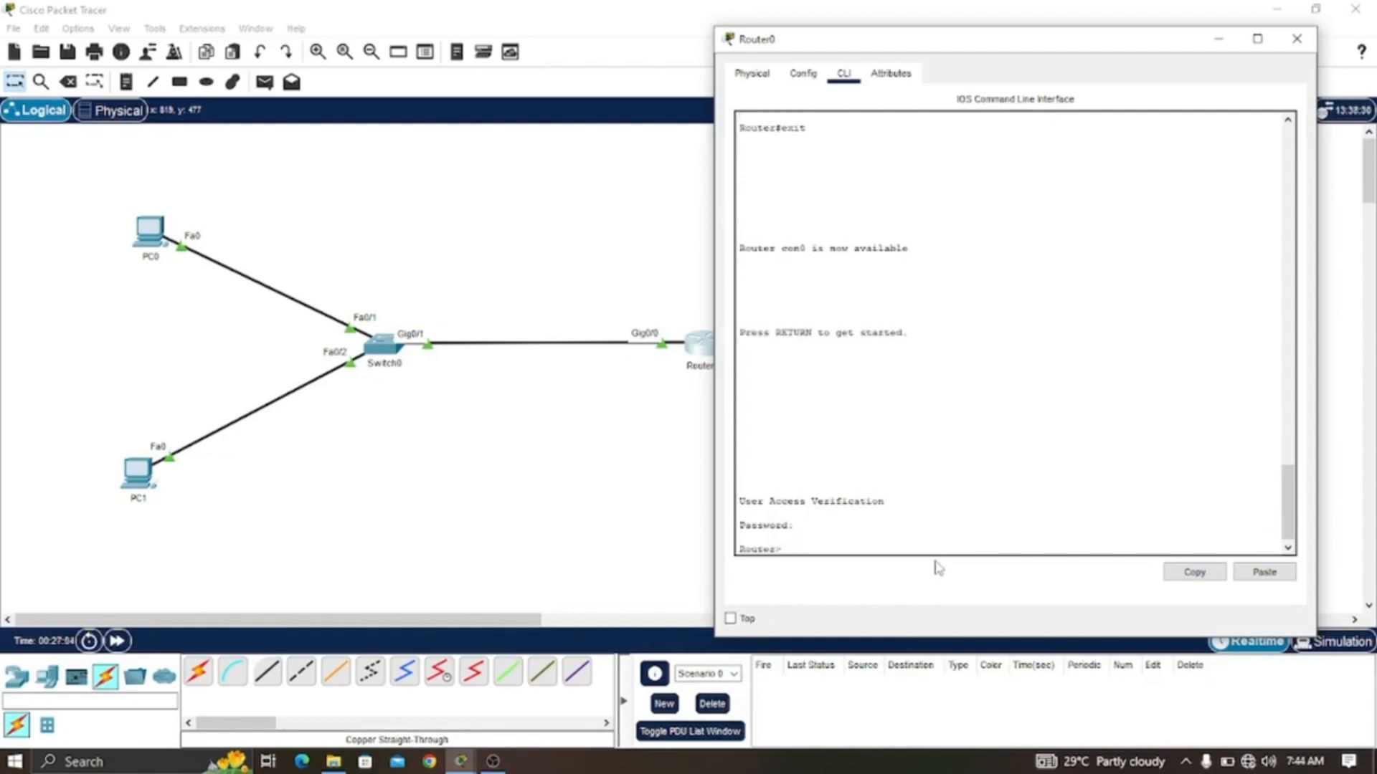
pyautogui.write('en')
pyautogui.press('Return')
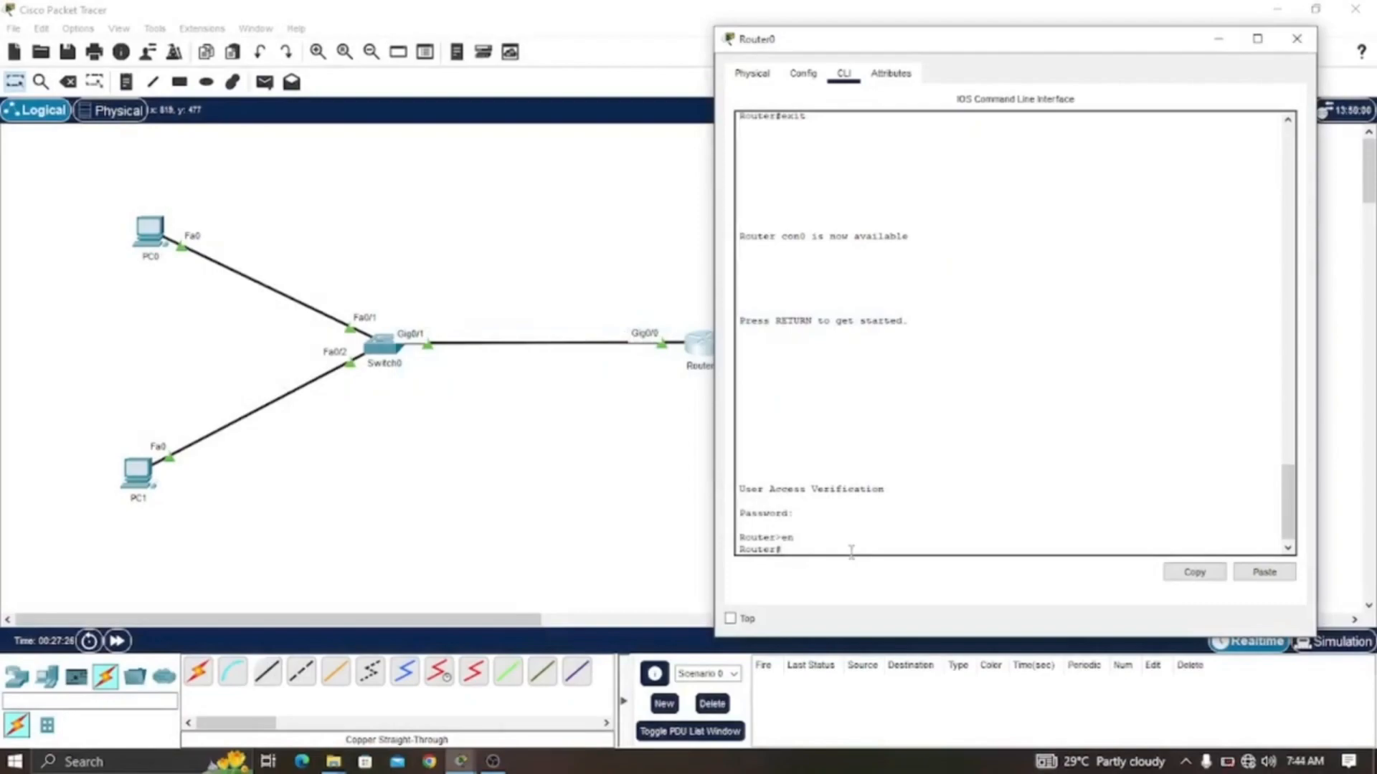